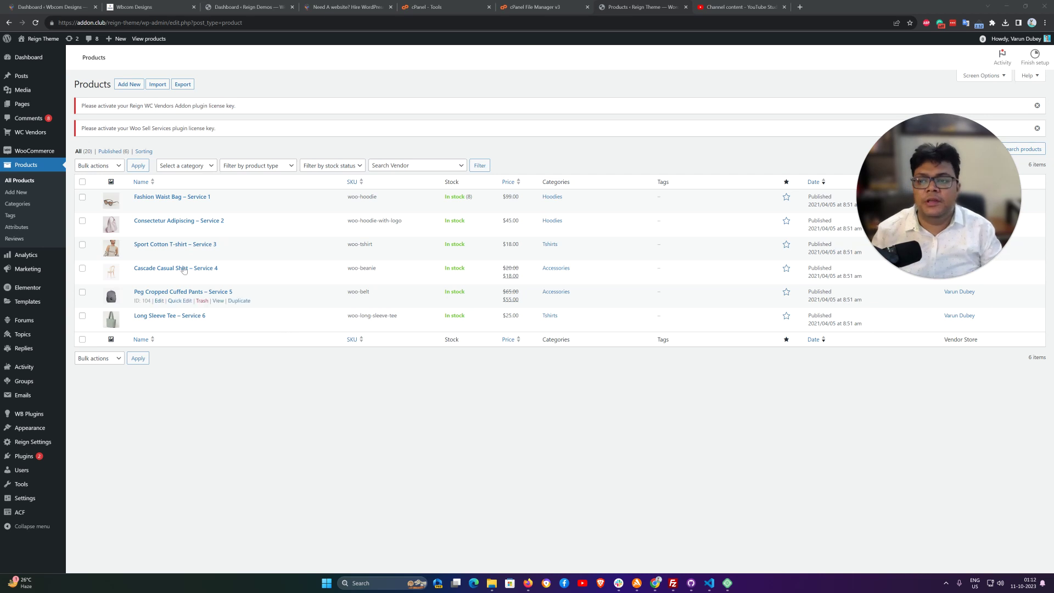
- Open the Fashion Waist Bag - Service 1 product for editing from the All Products list
click(159, 206)
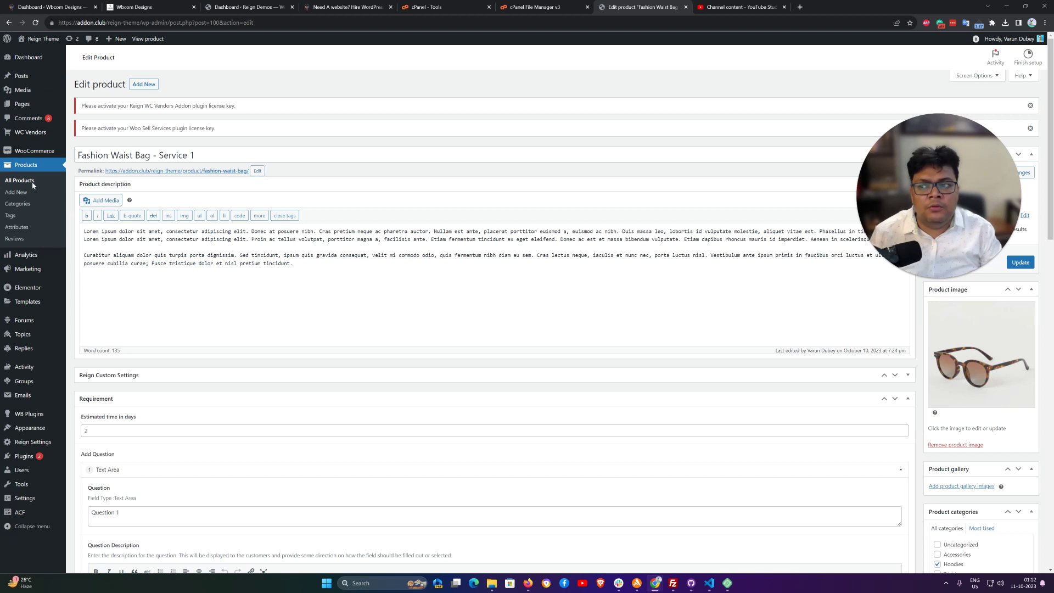
- Collapse the Requirement panel, drag it below Product data, and expand it again
scroll(335, 203, down, 3)
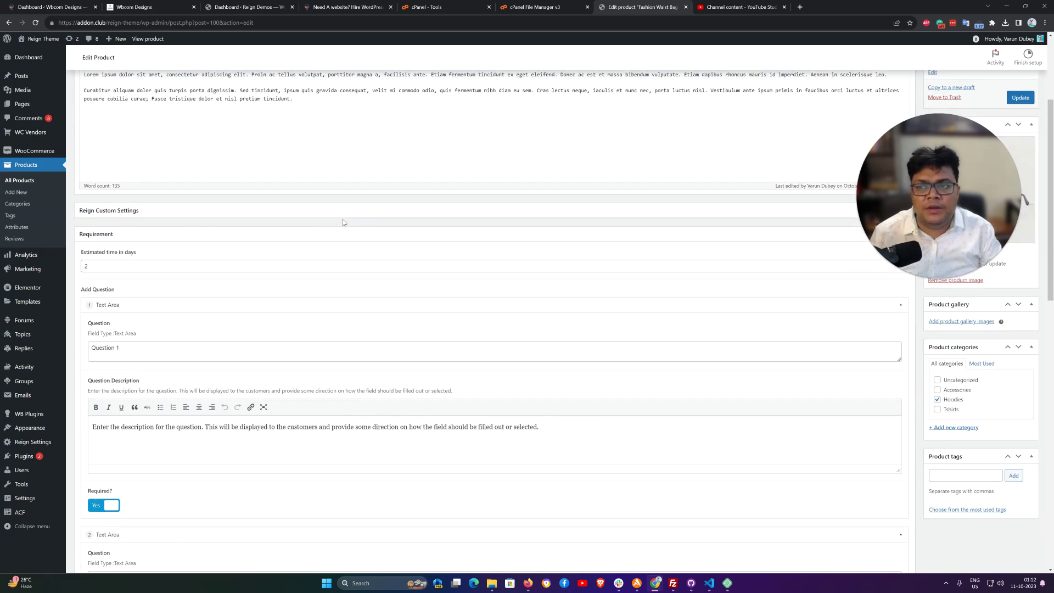
scroll(344, 222, up, 2)
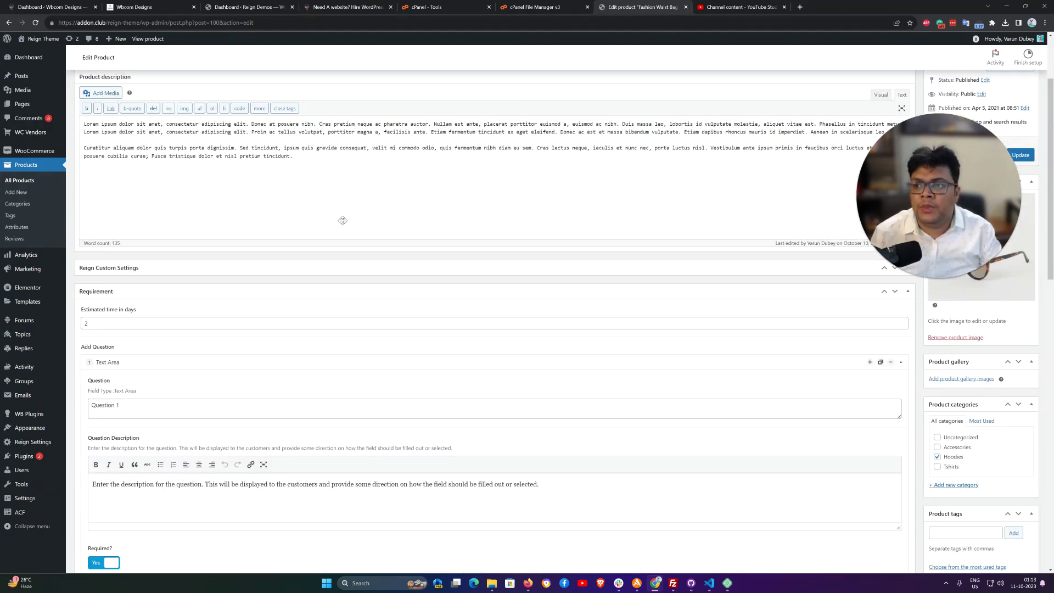
click(907, 317)
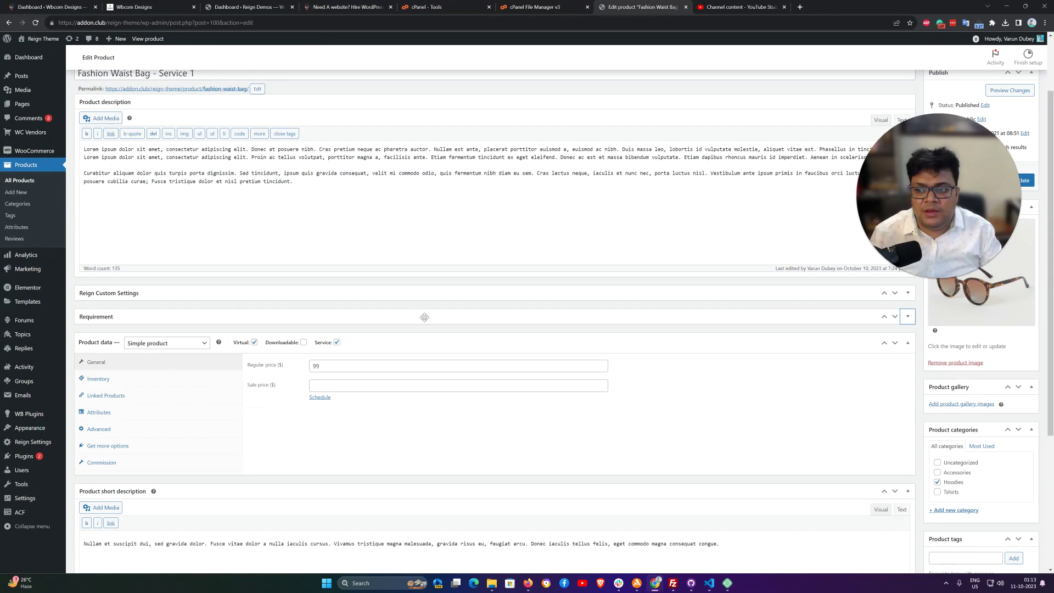
drag(212, 316, 224, 505)
scroll(224, 506, down, 2)
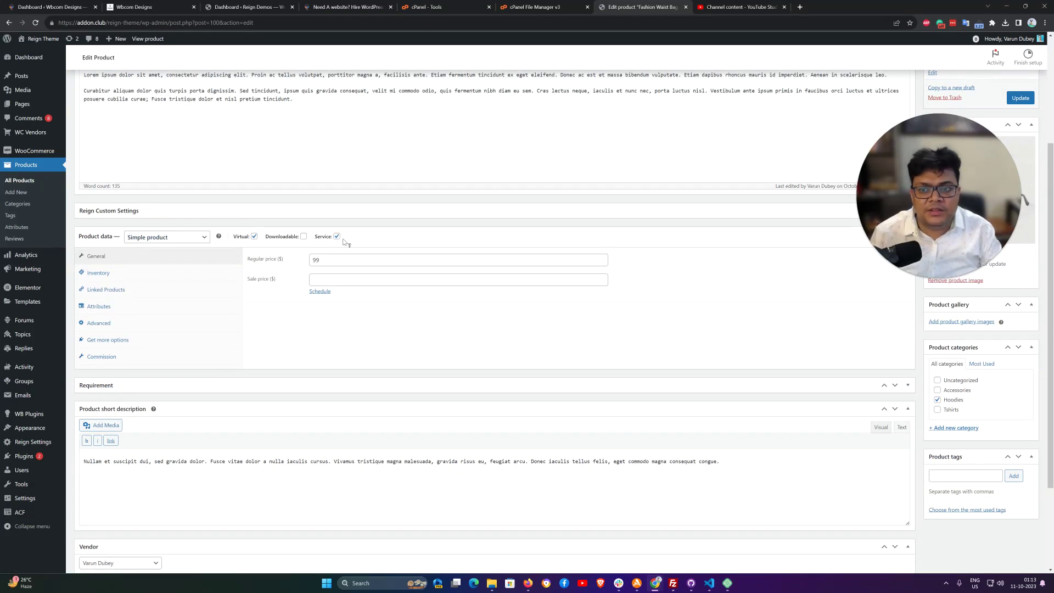
mouse_move(336, 240)
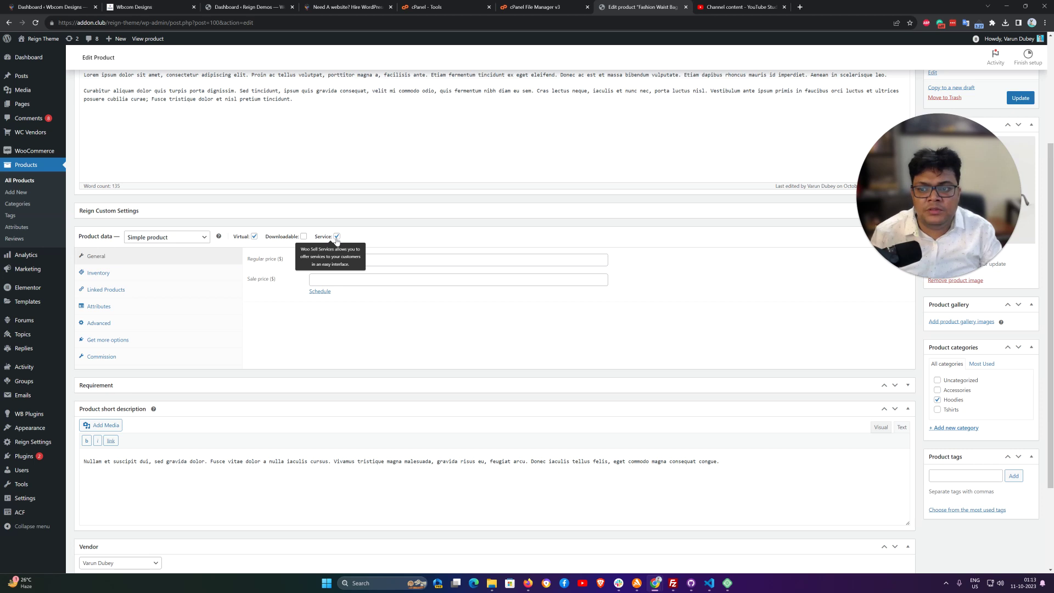
click(908, 385)
scroll(347, 275, down, 3)
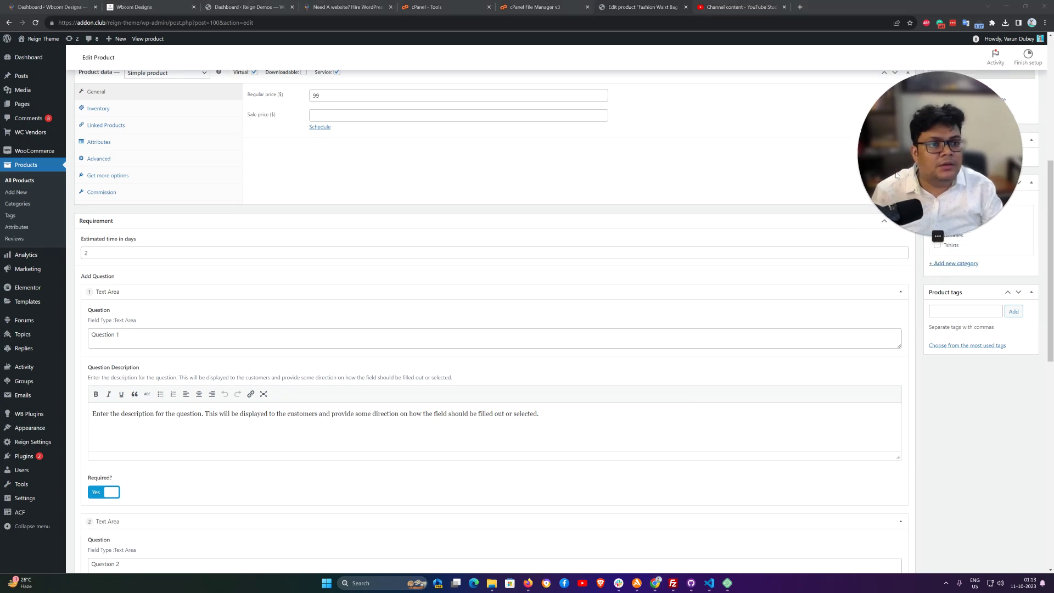
- Change the Estimated time in days from 2 to 10
click(133, 251)
key(BackSpace)
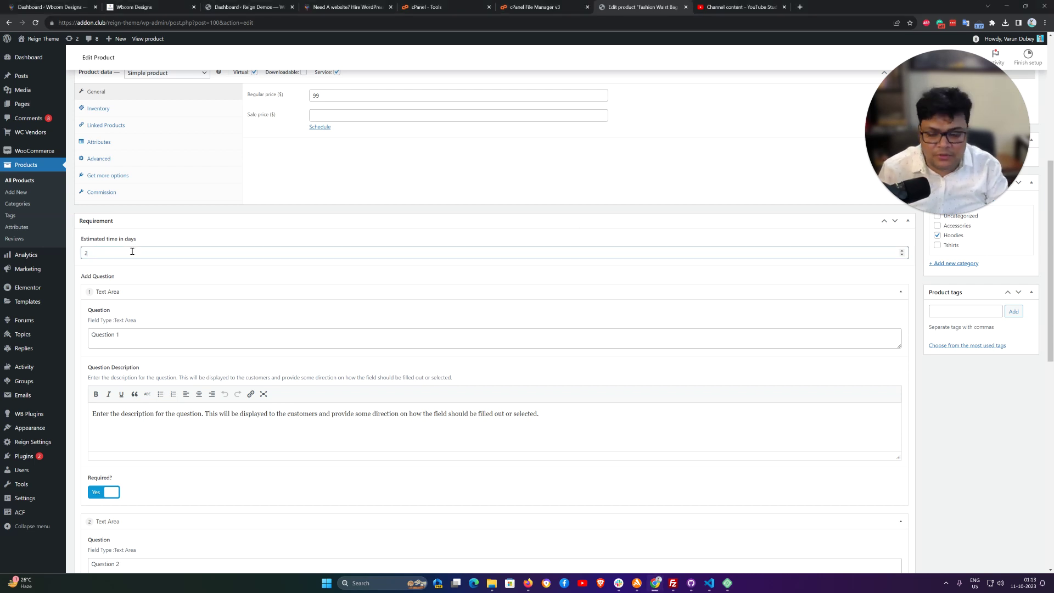
text(10)
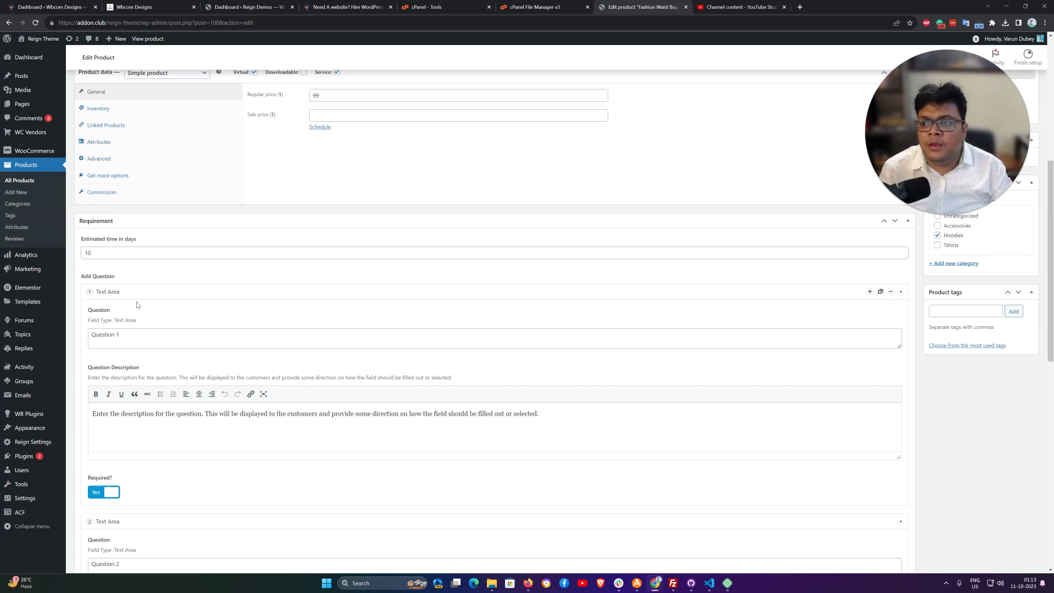
scroll(136, 283, down, 2)
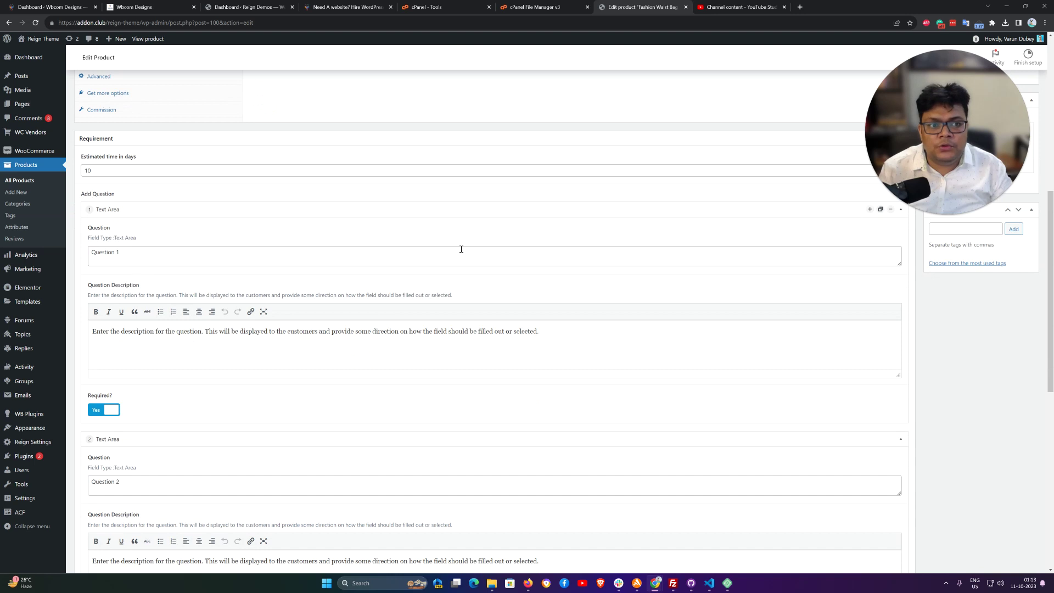
- Scroll down to Add Question and bring up the list of question field types
scroll(170, 279, down, 2)
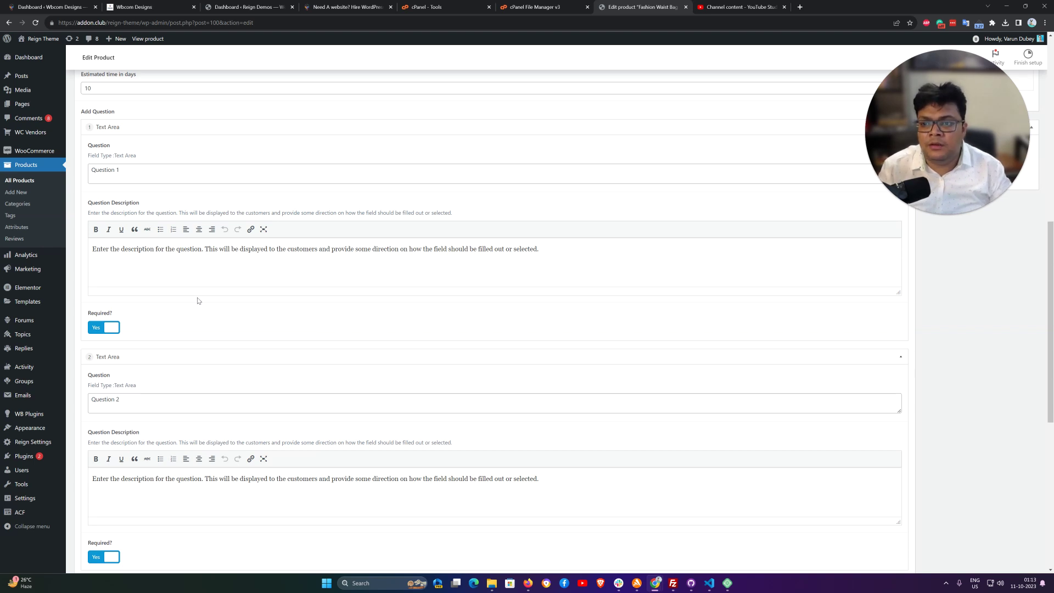
scroll(198, 301, down, 4)
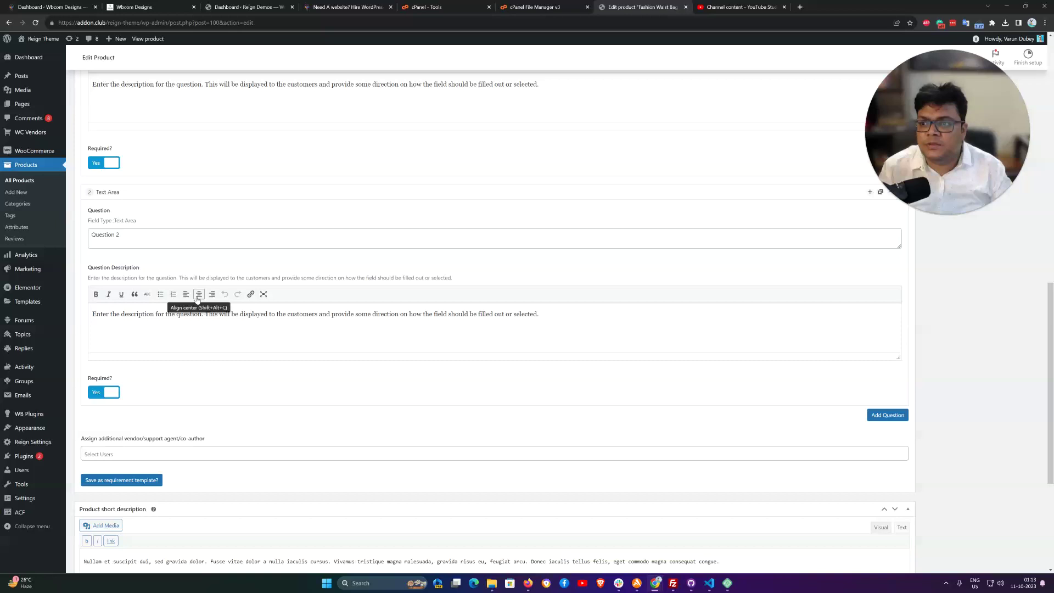
scroll(165, 247, up, 4)
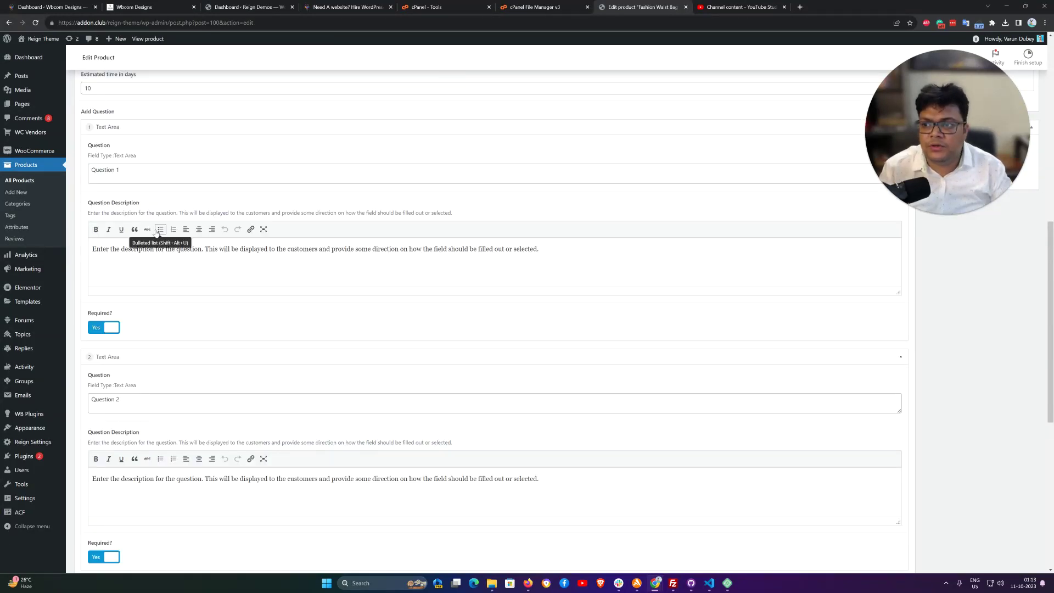
scroll(182, 297, down, 2)
scroll(182, 297, down, 2)
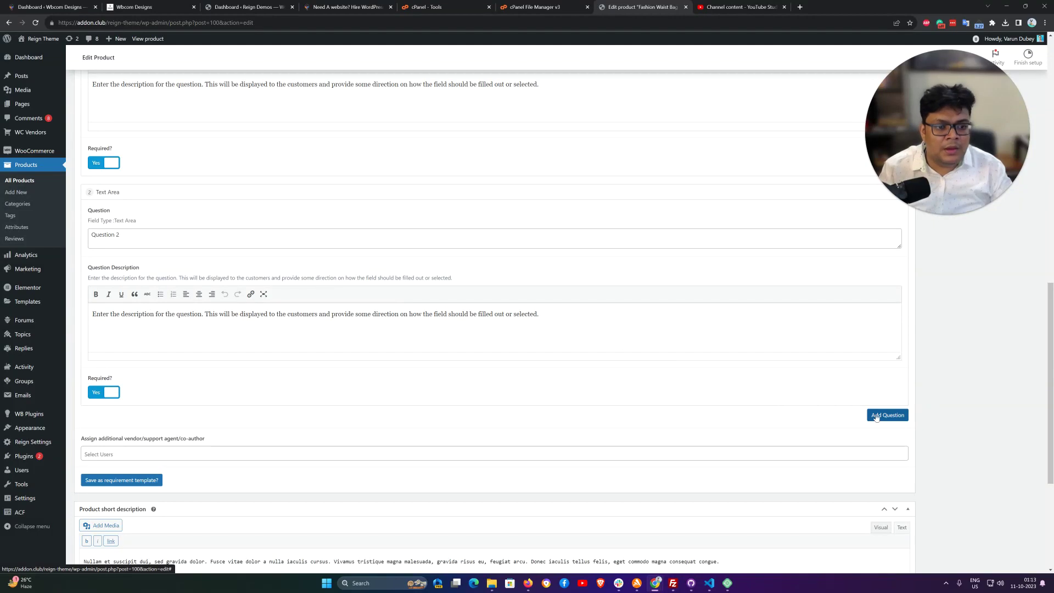
click(879, 415)
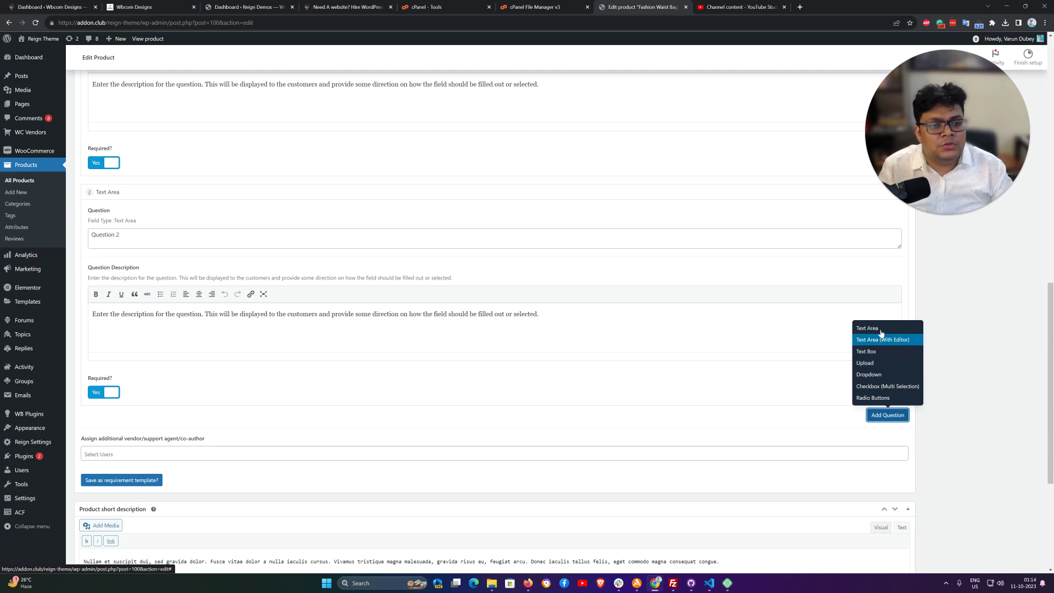
- Add a checkbox question reading 'Please make your choices' with a first option row
click(882, 387)
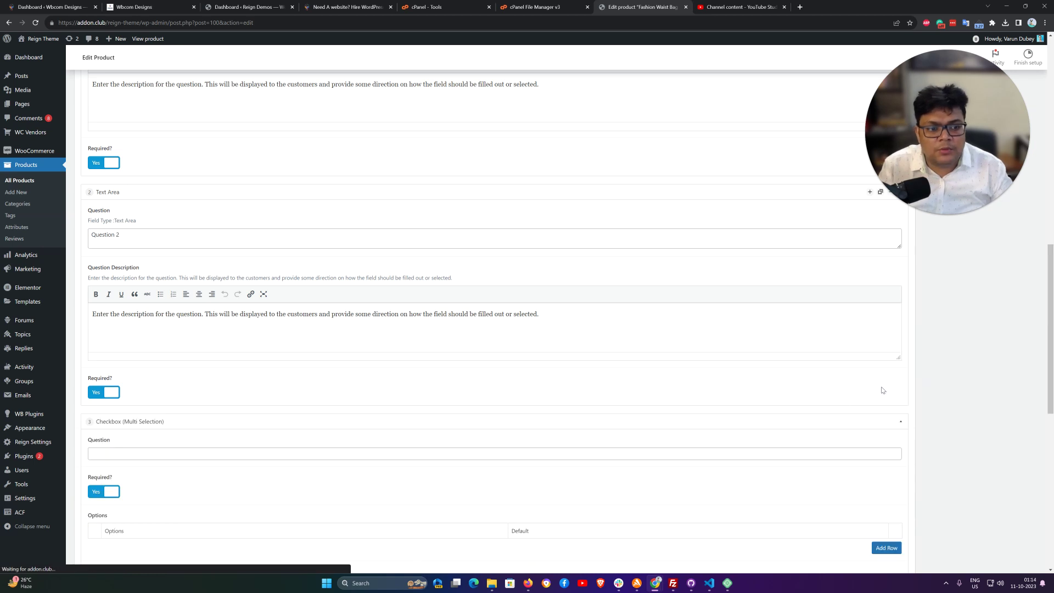
scroll(179, 285, down, 3)
click(169, 290)
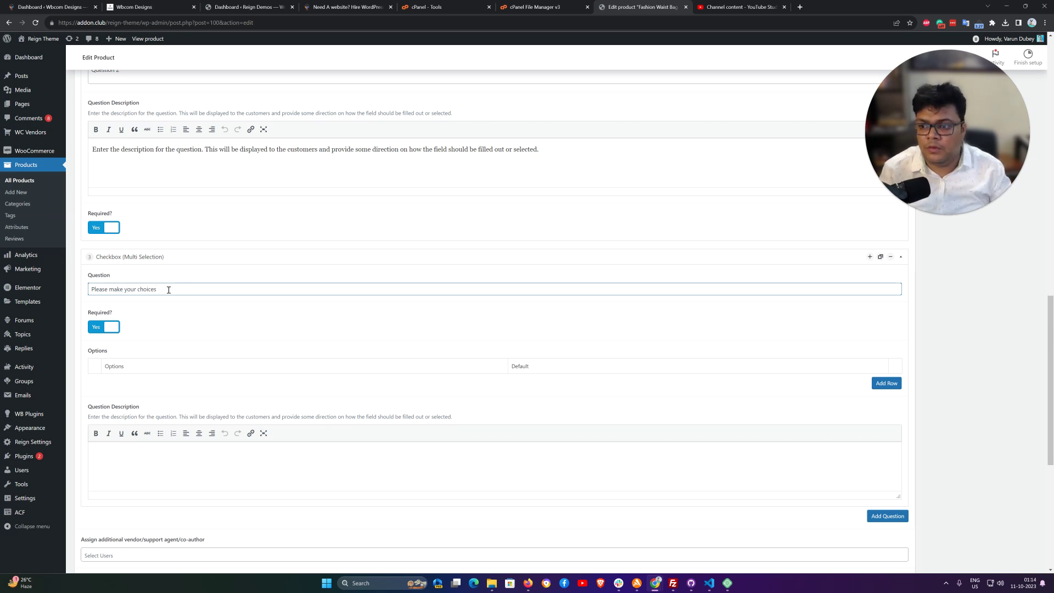
click(887, 383)
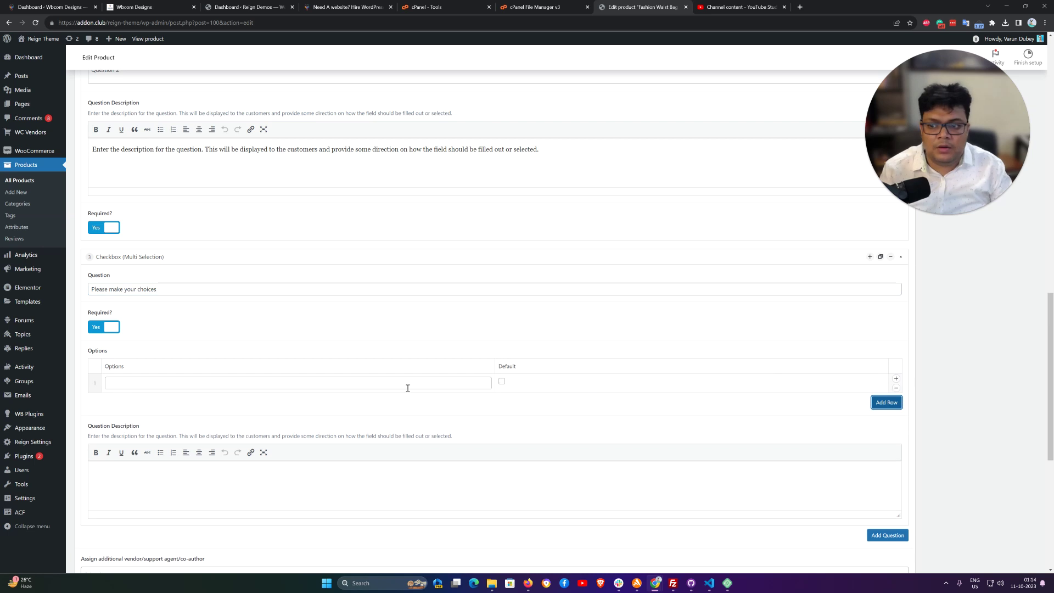
click(136, 384)
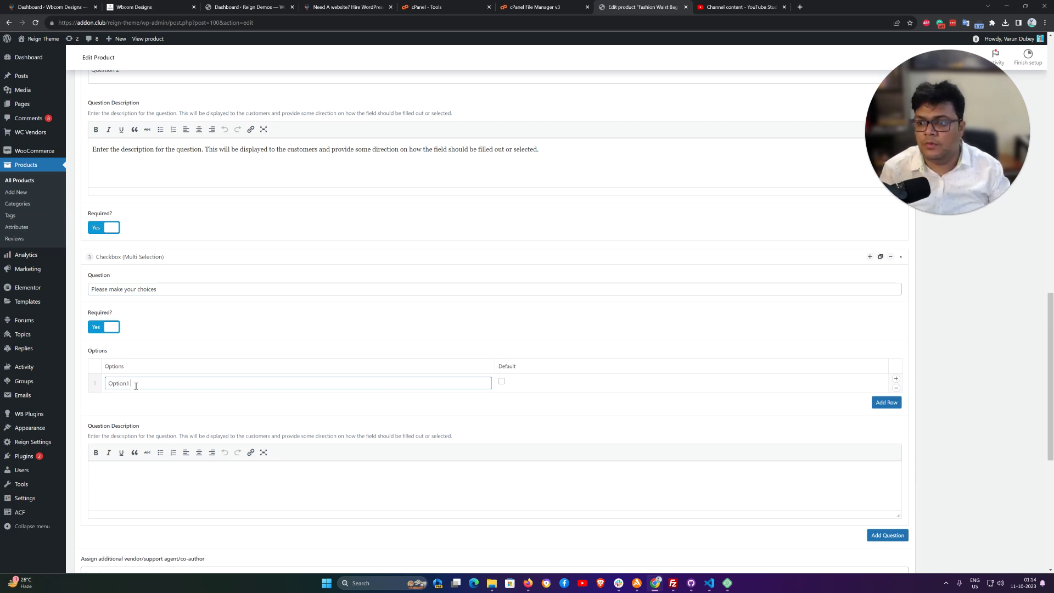
drag(136, 385, 104, 385)
key(ctrl+c)
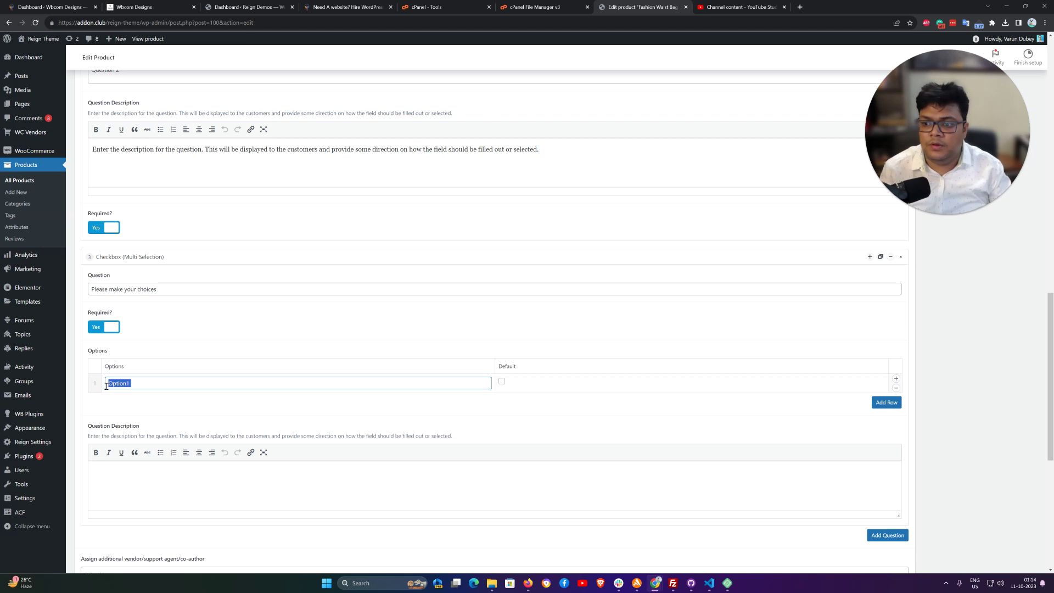
- Add a second row, Option 2, correct the first to Option 1, and make it default
click(887, 404)
click(502, 381)
click(351, 405)
key(ctrl+v)
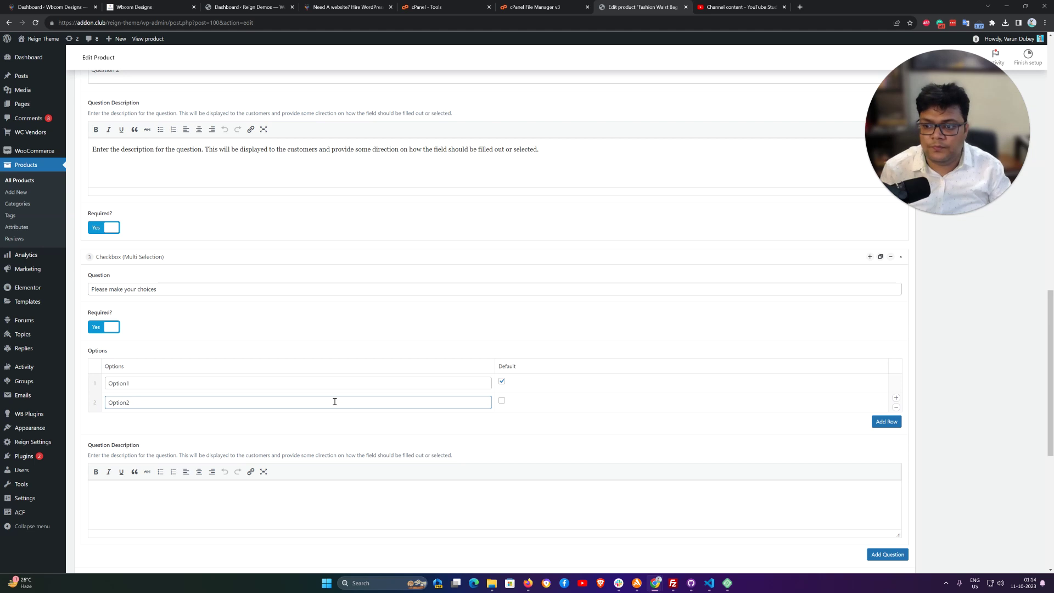
click(125, 384)
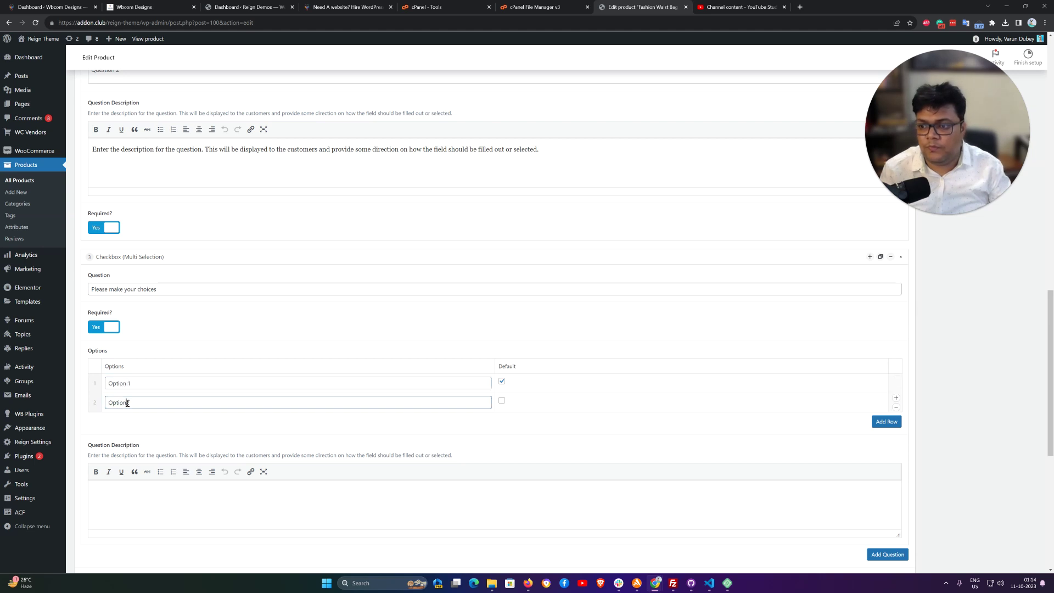
- Add two more option rows named Option 3 and Option 4
click(886, 422)
click(187, 421)
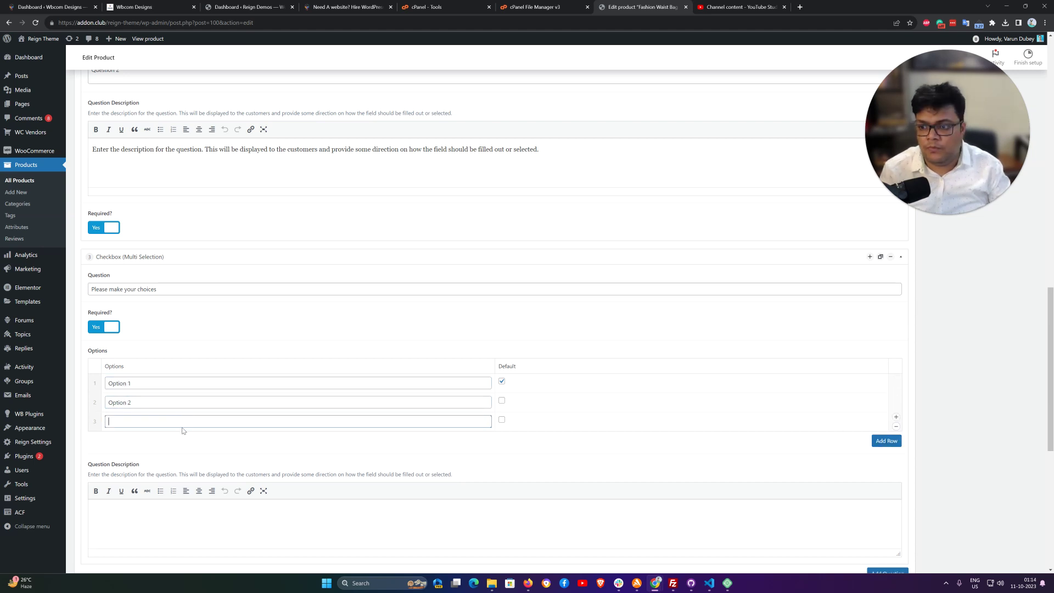
text(Option 1)
key(BackSpace)
text(3)
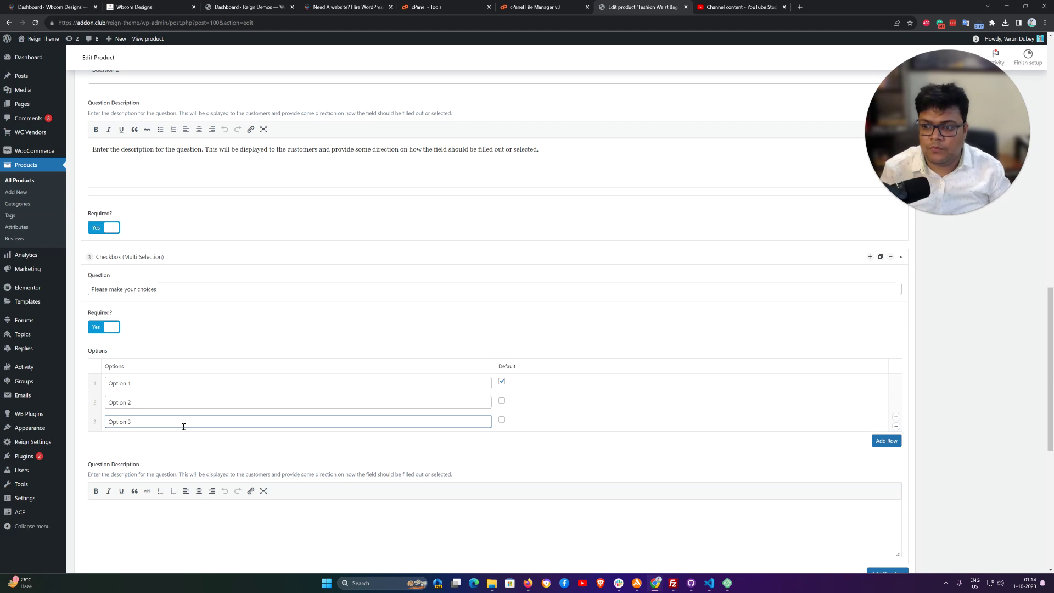
click(886, 441)
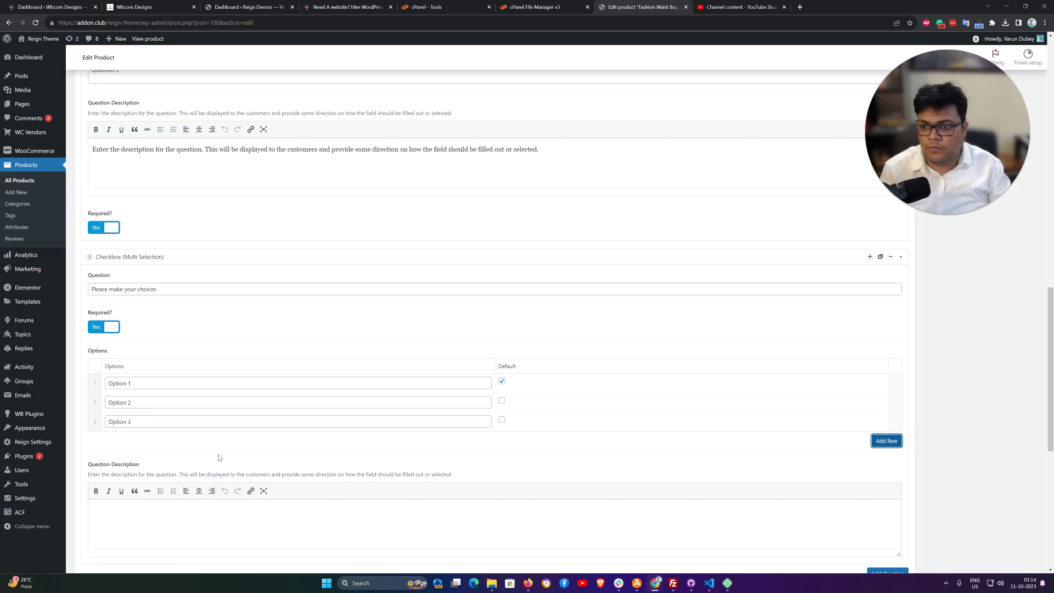
click(886, 441)
click(176, 442)
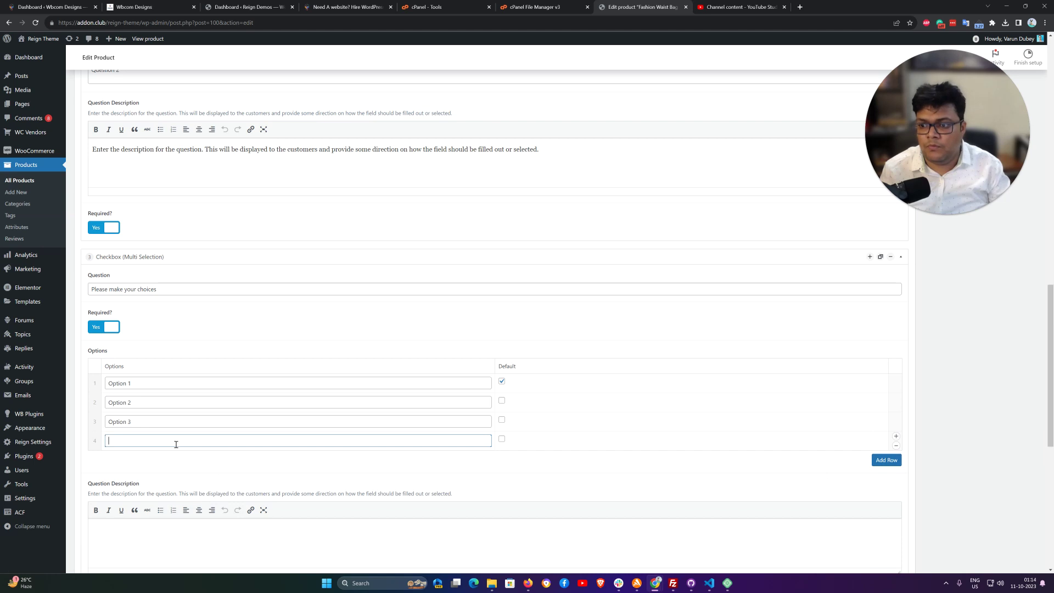
text(Option 1)
key(BackSpace)
text(4)
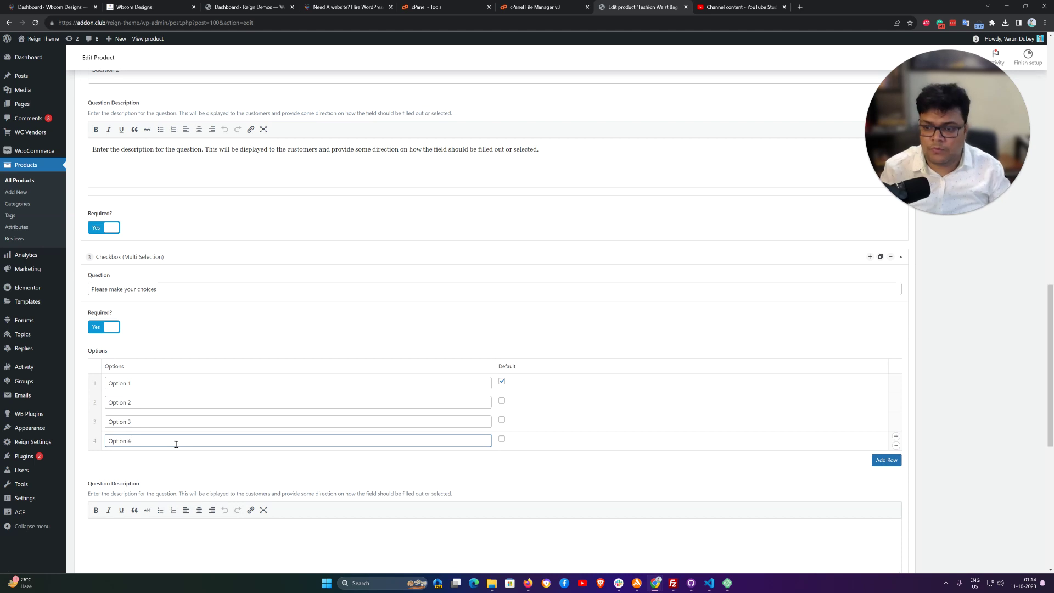
scroll(282, 379, down, 2)
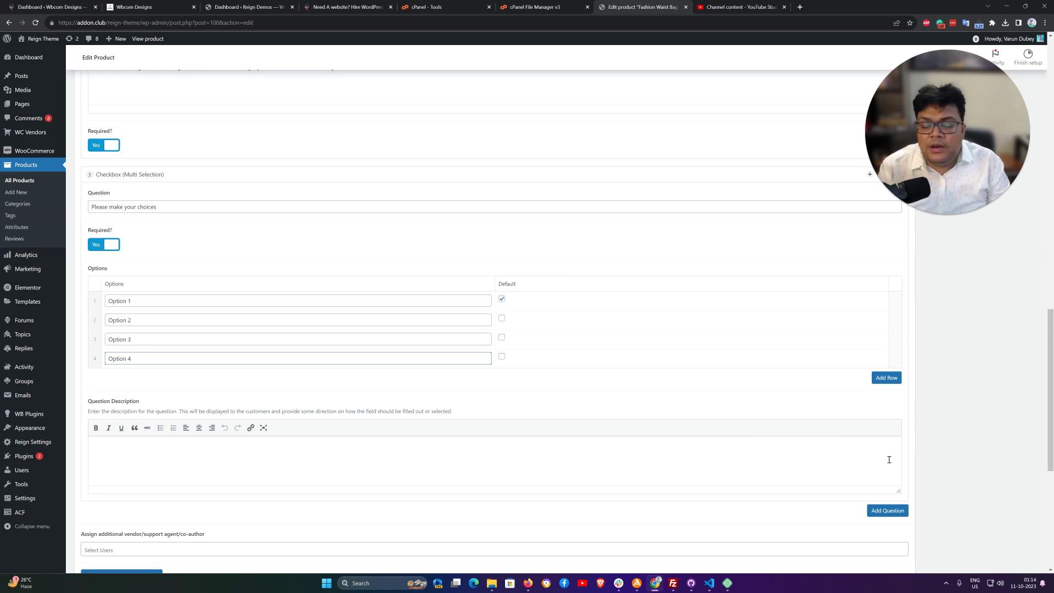
- Update the Fashion Waist Bag - Service 1 product to save the changes
scroll(675, 393, up, 12)
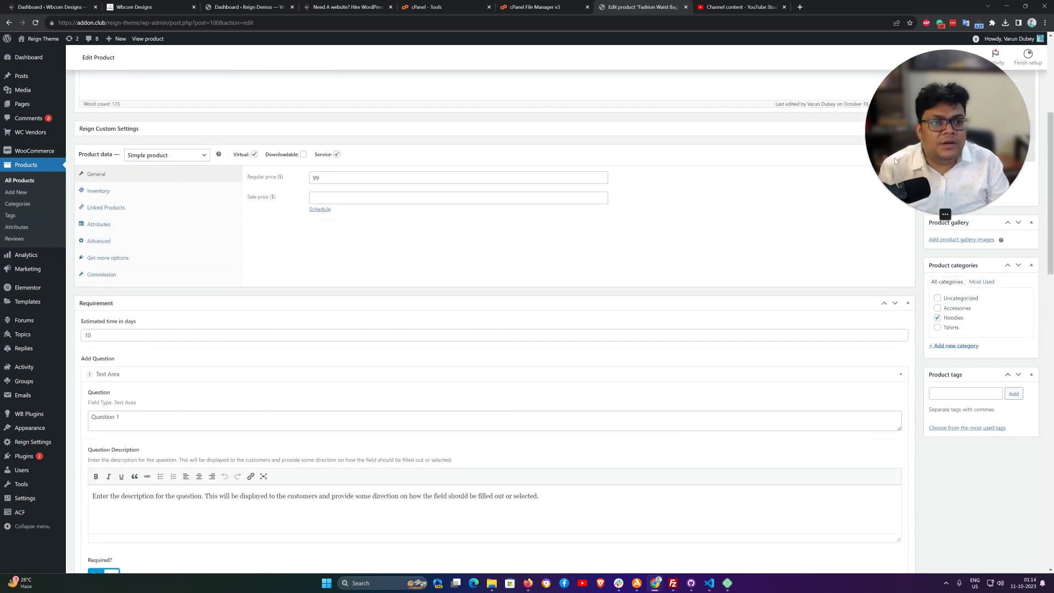
scroll(958, 249, up, 5)
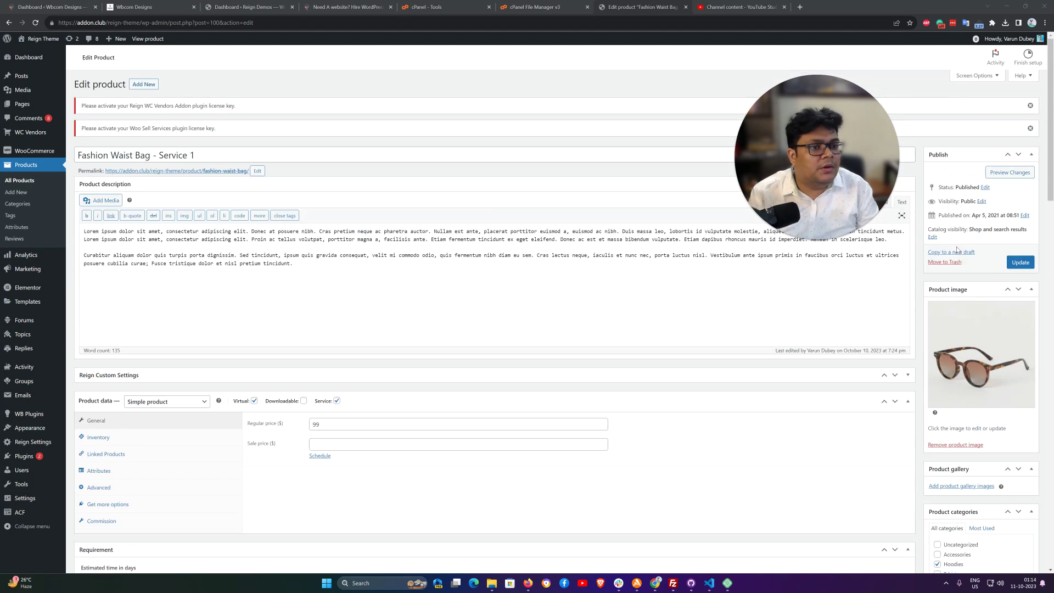
click(1021, 262)
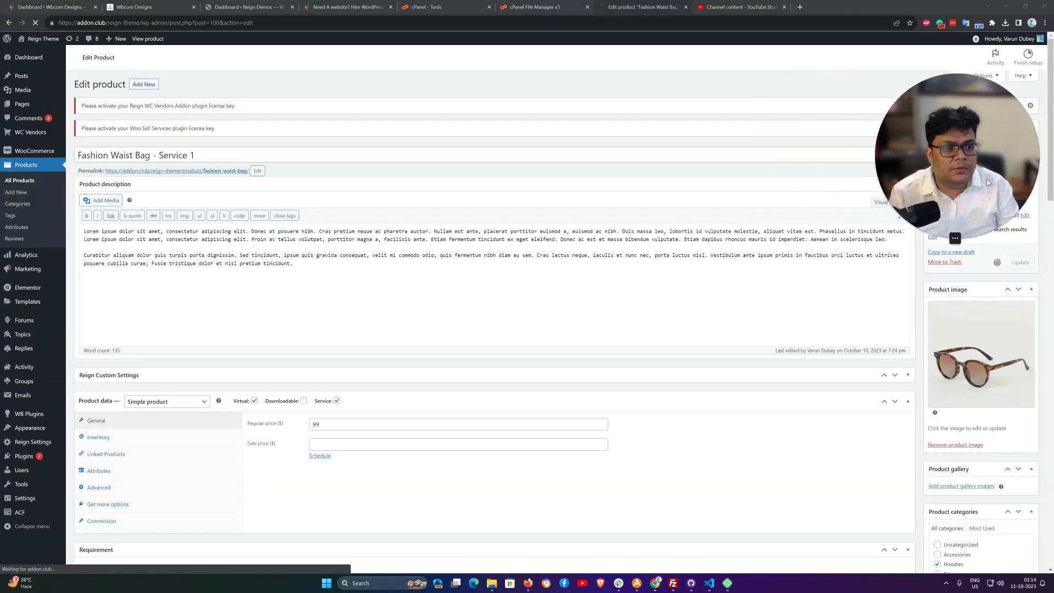
scroll(612, 288, down, 4)
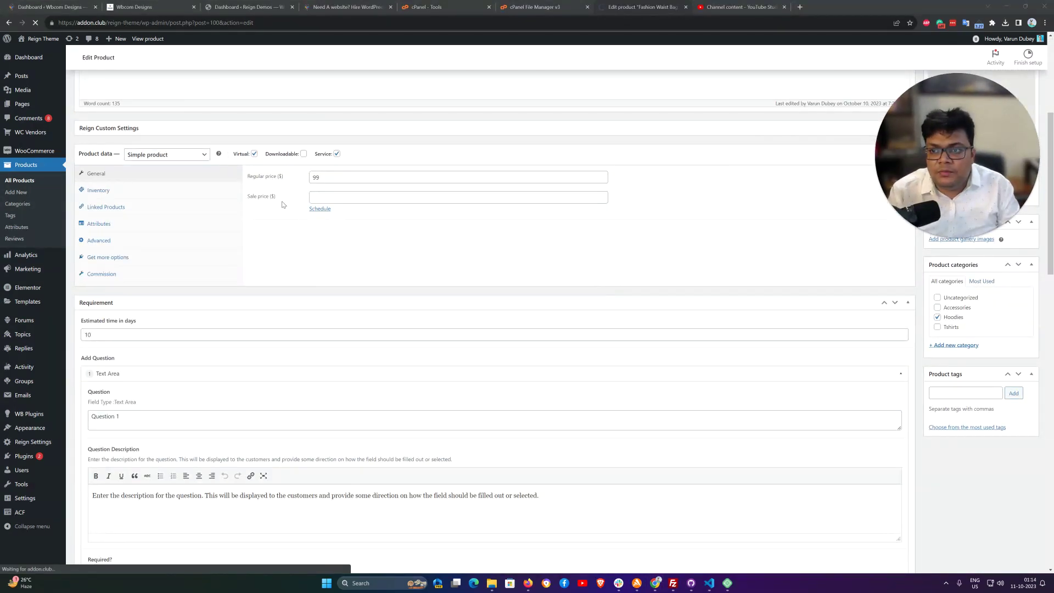
scroll(314, 291, down, 6)
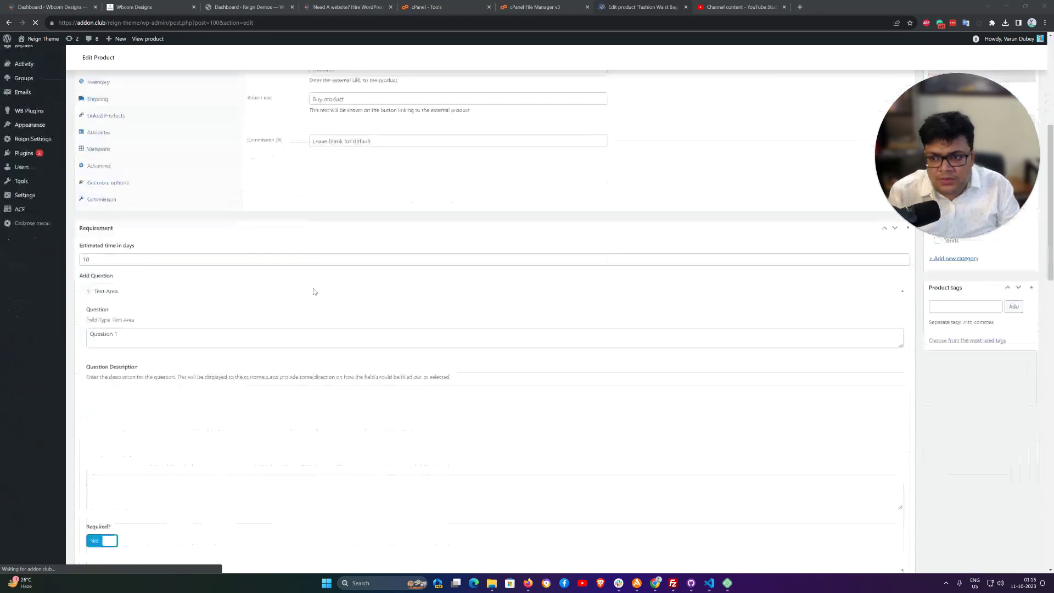
scroll(215, 302, down, 5)
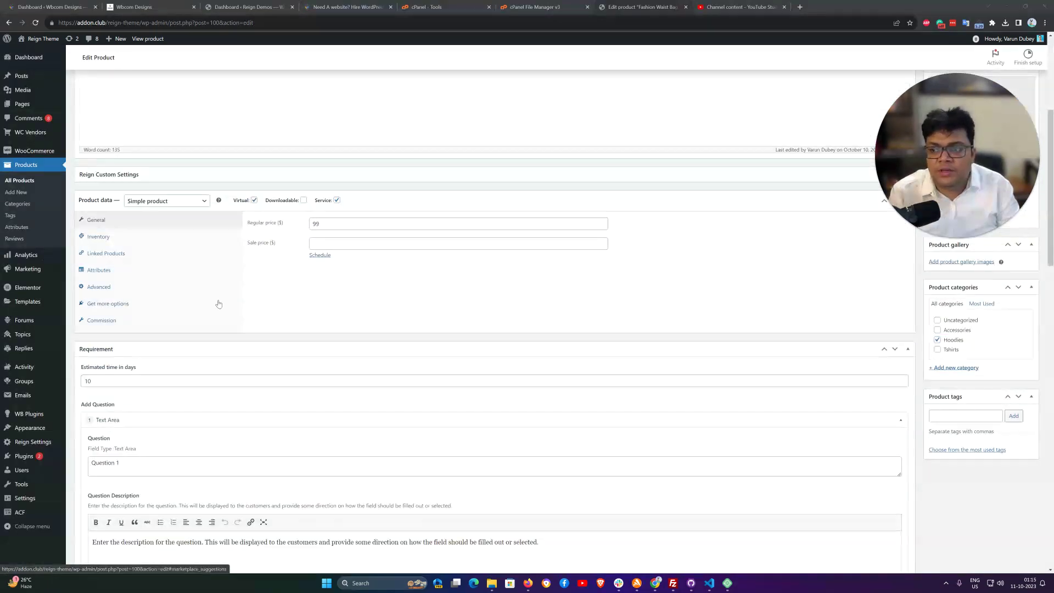
- Review the saved Requirement section and list the users available as co-vendors
scroll(218, 304, down, 3)
scroll(250, 306, down, 3)
scroll(233, 280, up, 3)
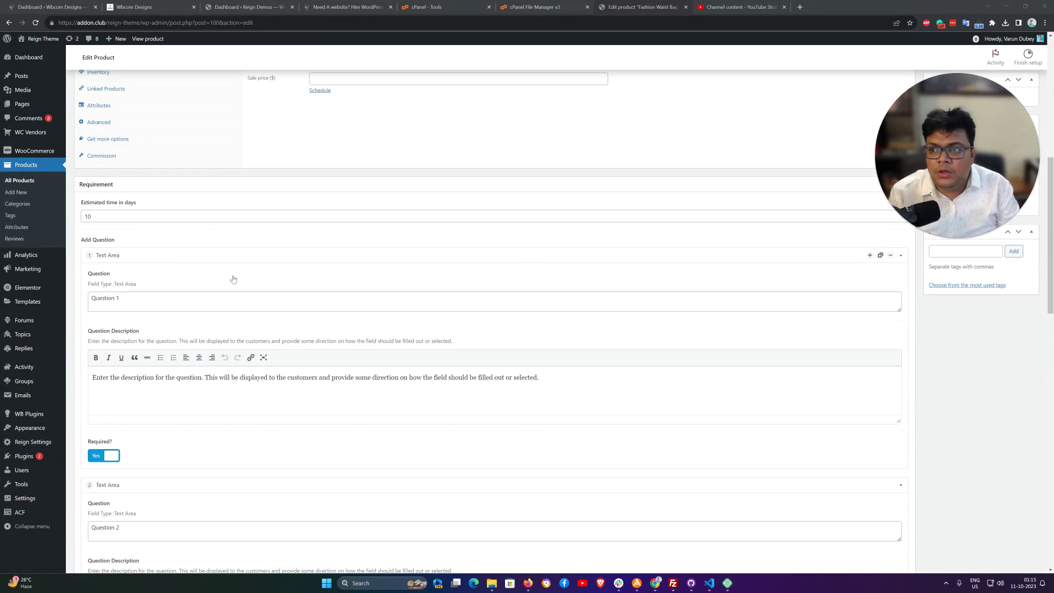
scroll(175, 220, down, 2)
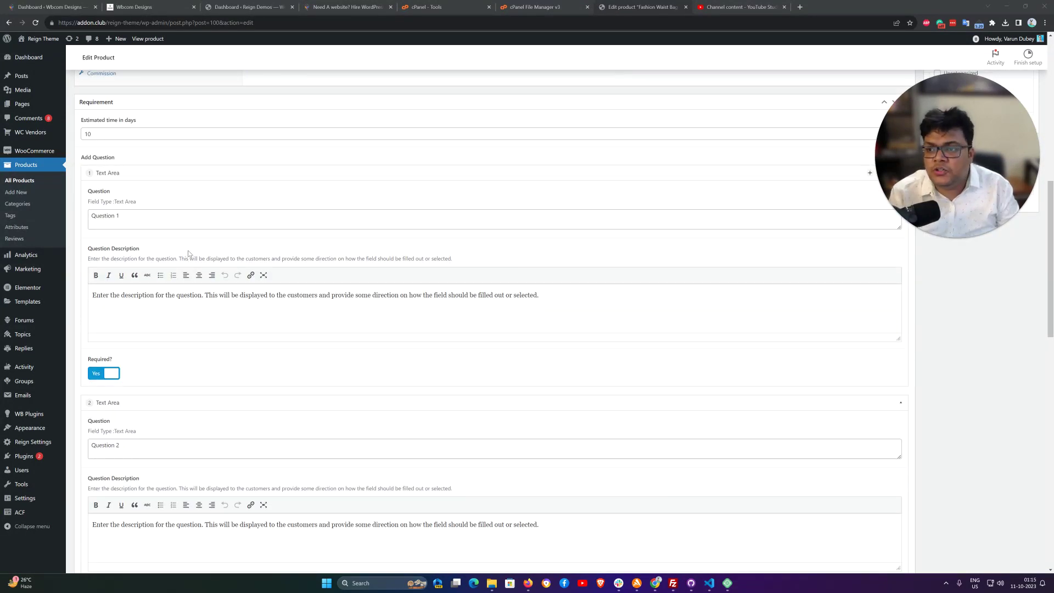
scroll(188, 258, down, 8)
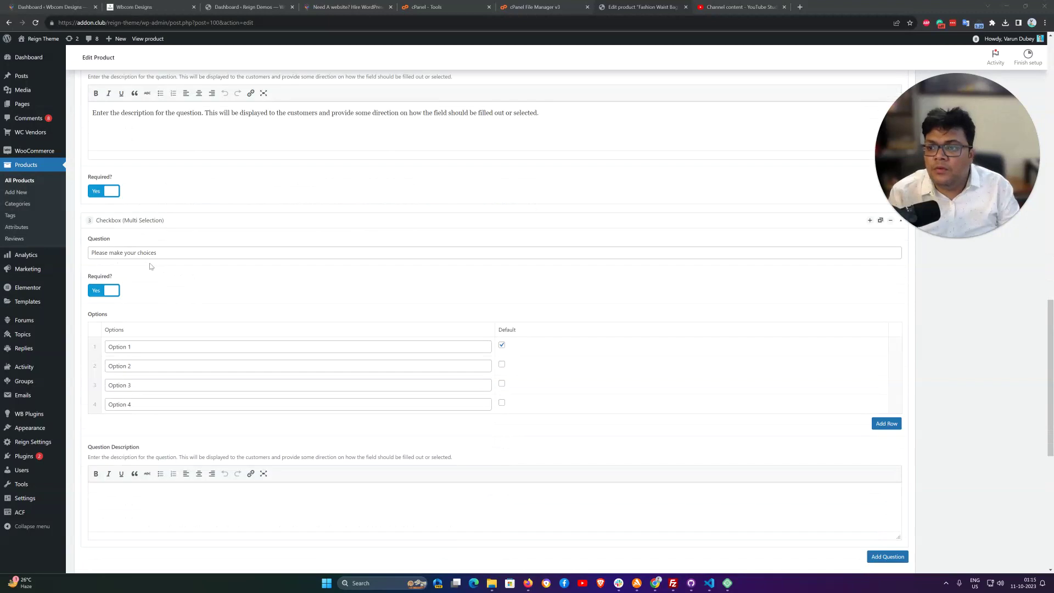
scroll(151, 266, down, 5)
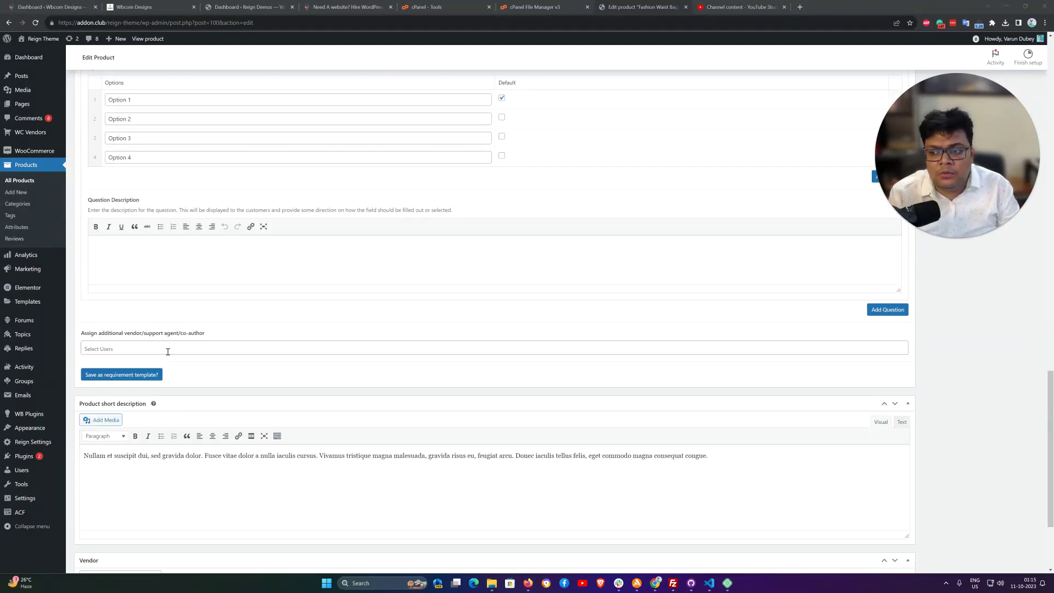
click(168, 351)
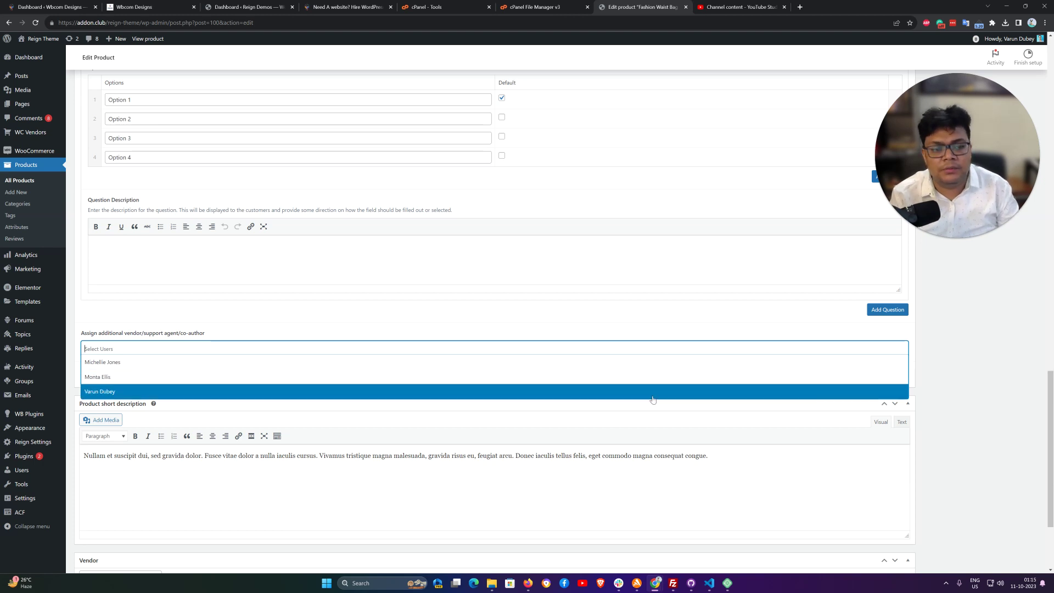
click(953, 384)
scroll(952, 383, down, 1)
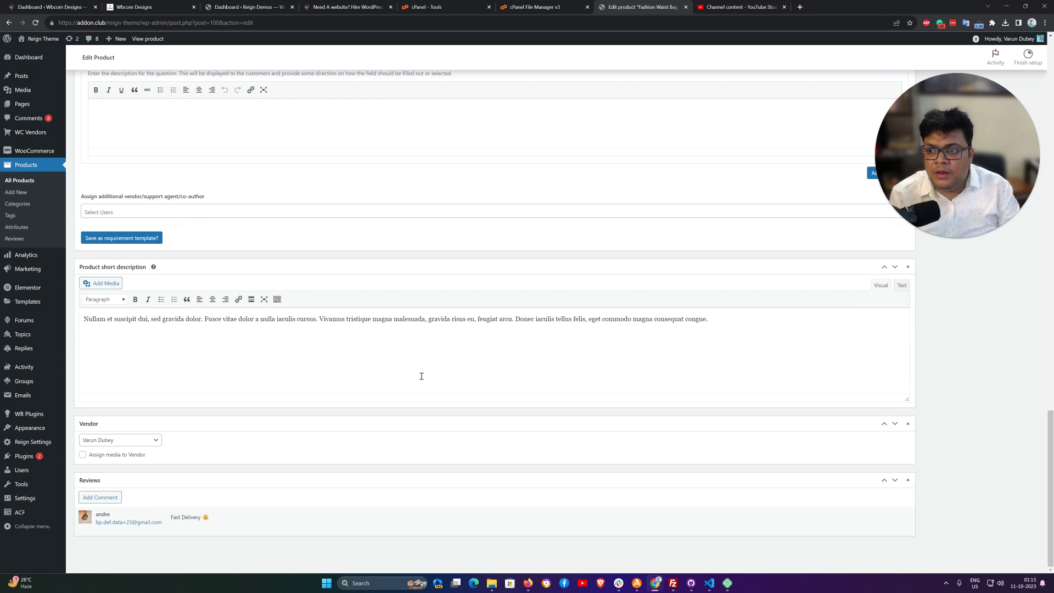
scroll(421, 376, up, 5)
scroll(386, 343, up, 7)
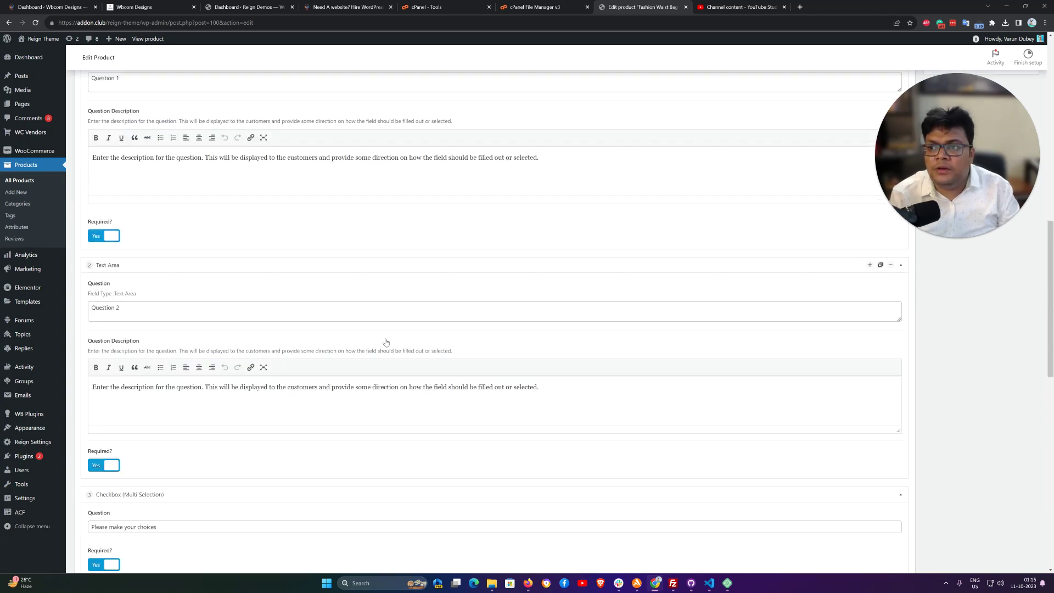
scroll(386, 342, up, 6)
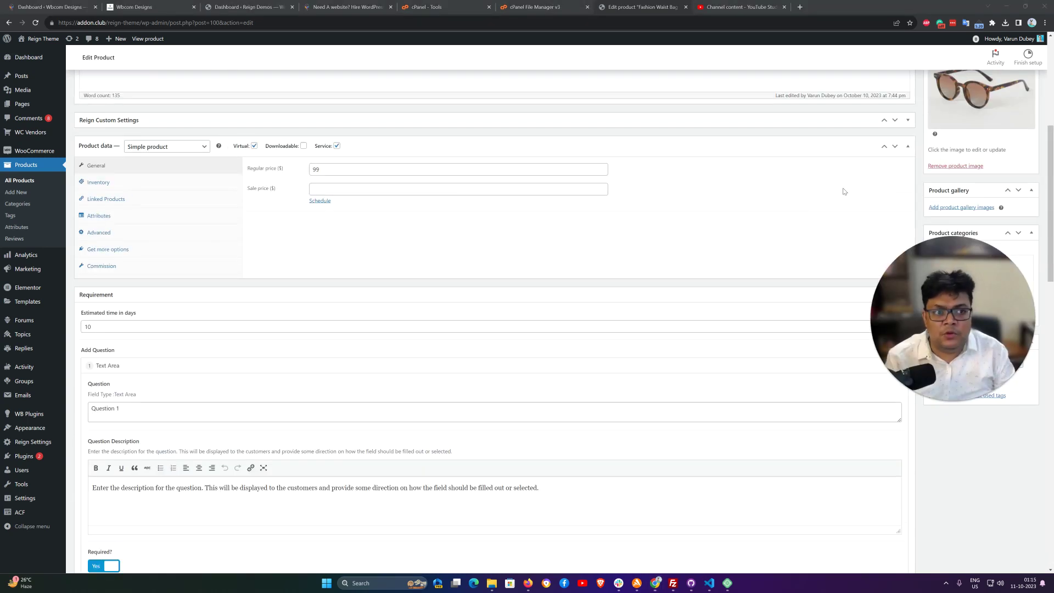
scroll(956, 167, up, 3)
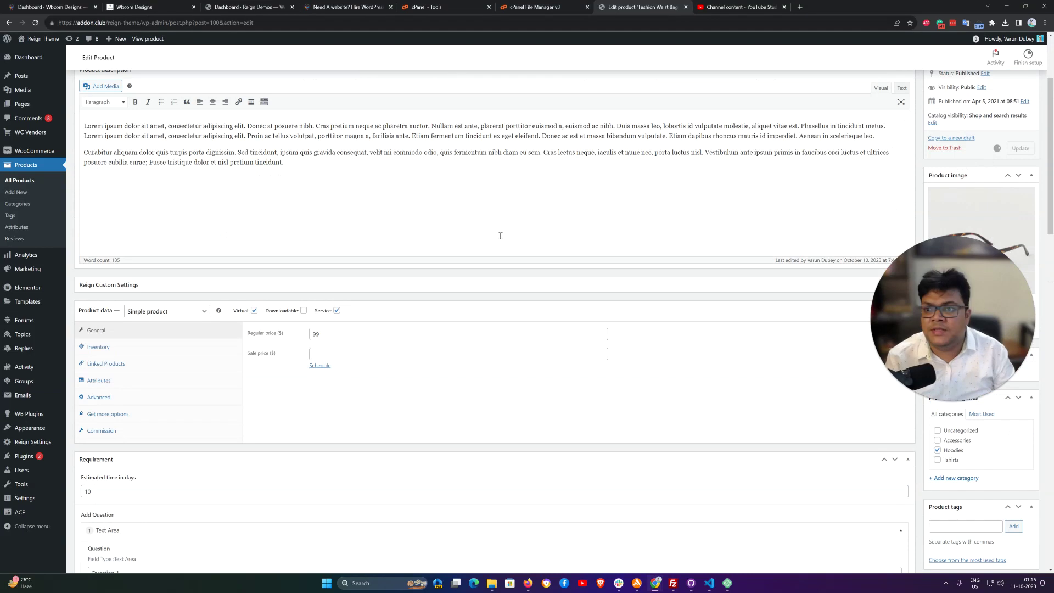
scroll(473, 240, down, 3)
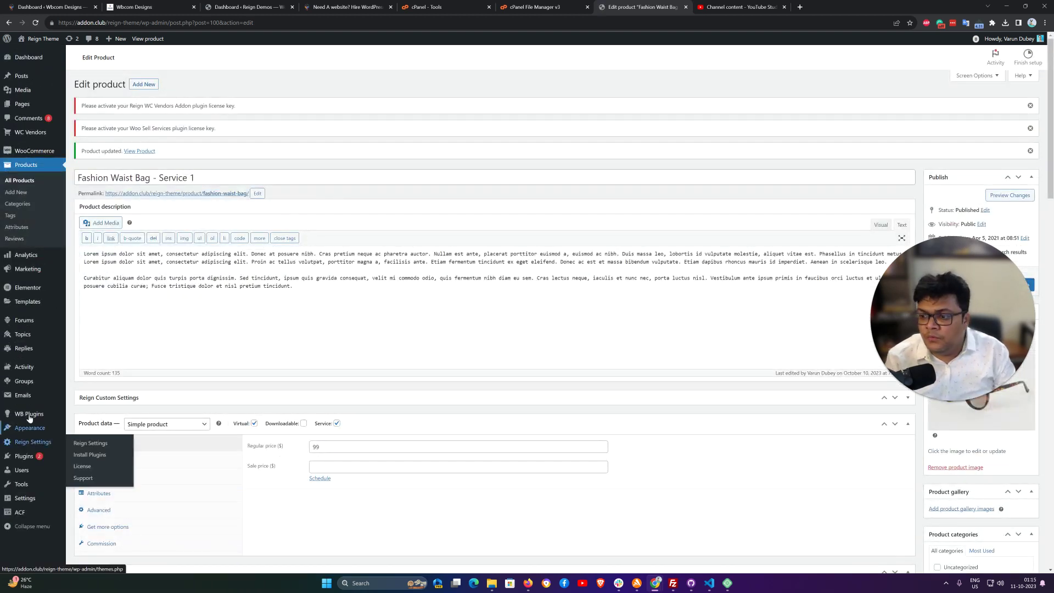
- Go to WB Plugins > Woo Sell Services and show its General settings with notification toggles
mouse_move(32, 414)
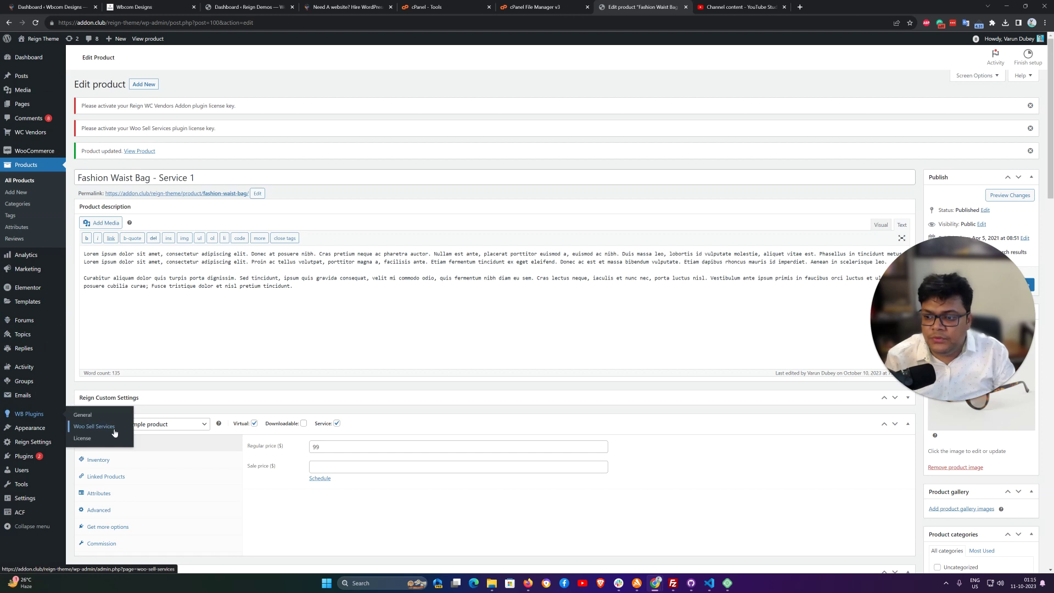
click(111, 414)
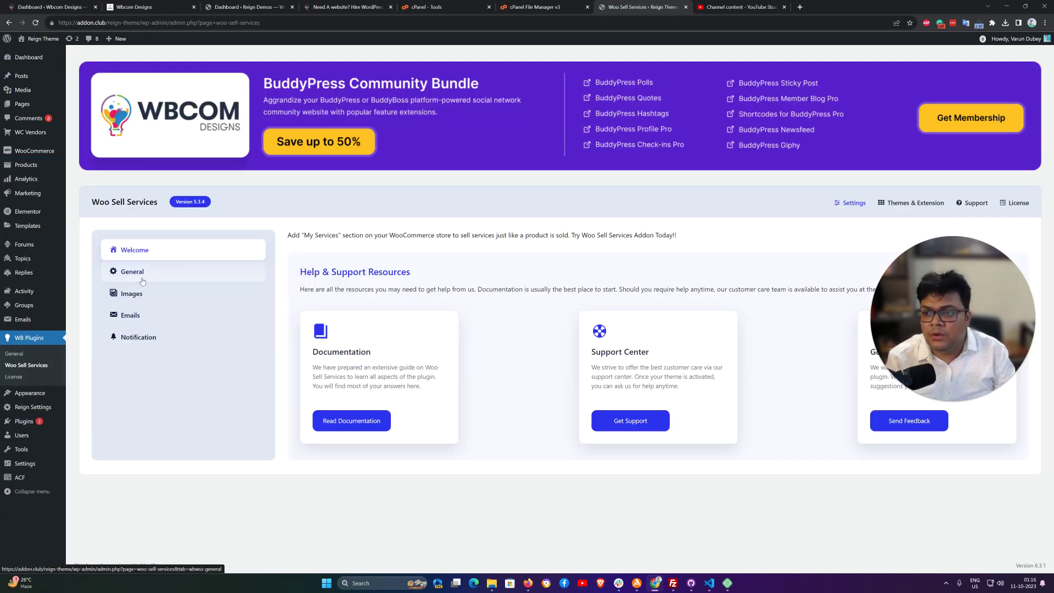
click(141, 281)
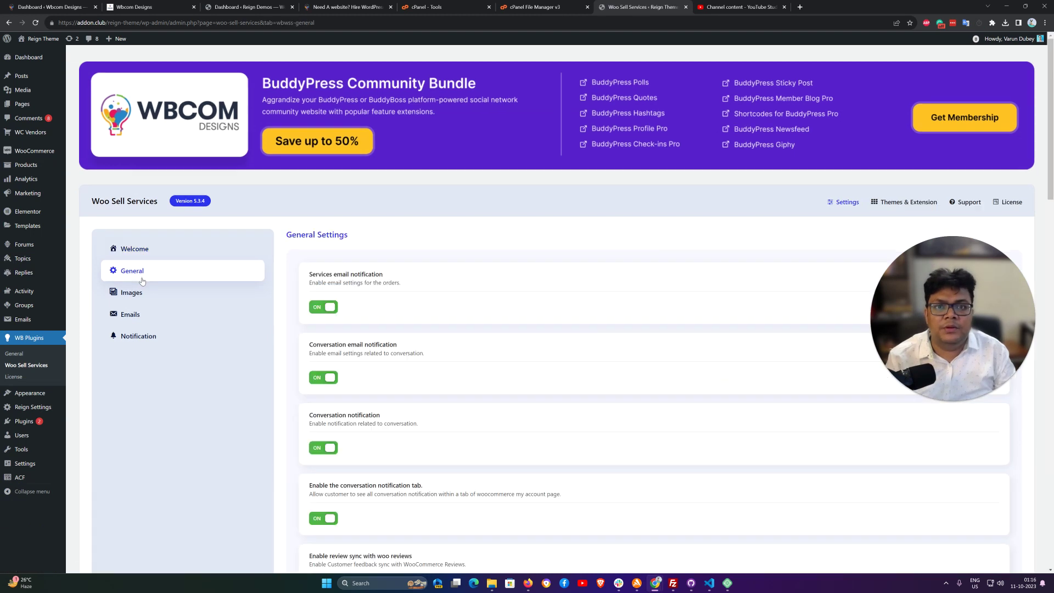
scroll(180, 215, down, 2)
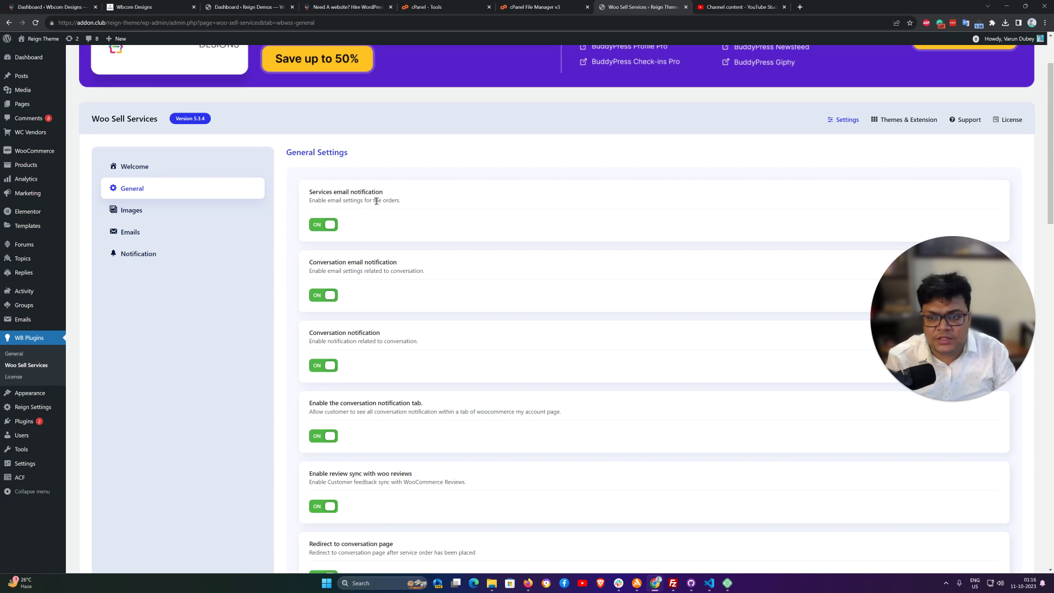
scroll(376, 202, down, 2)
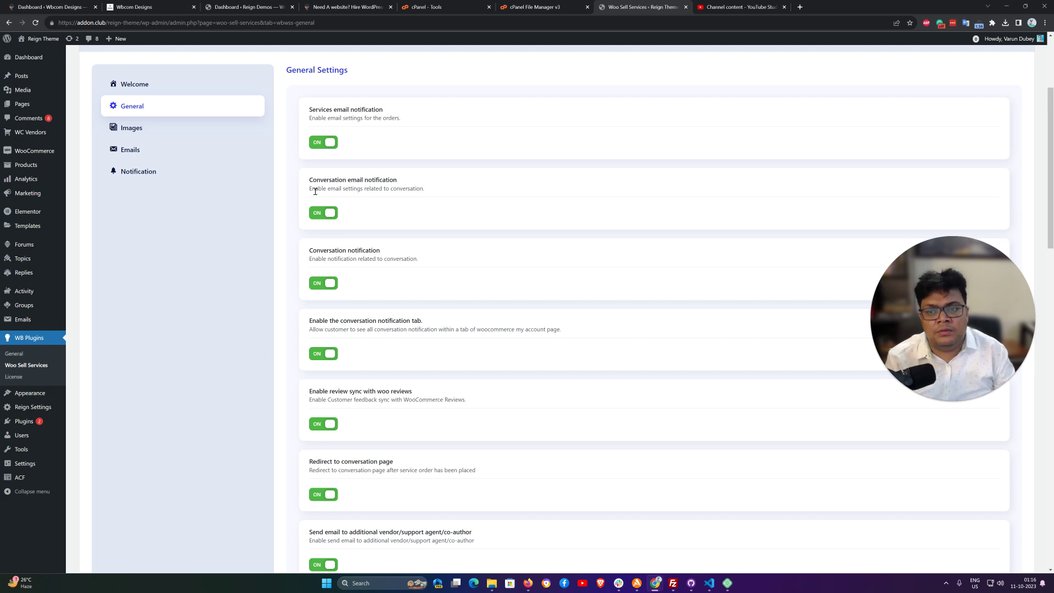
scroll(401, 233, down, 2)
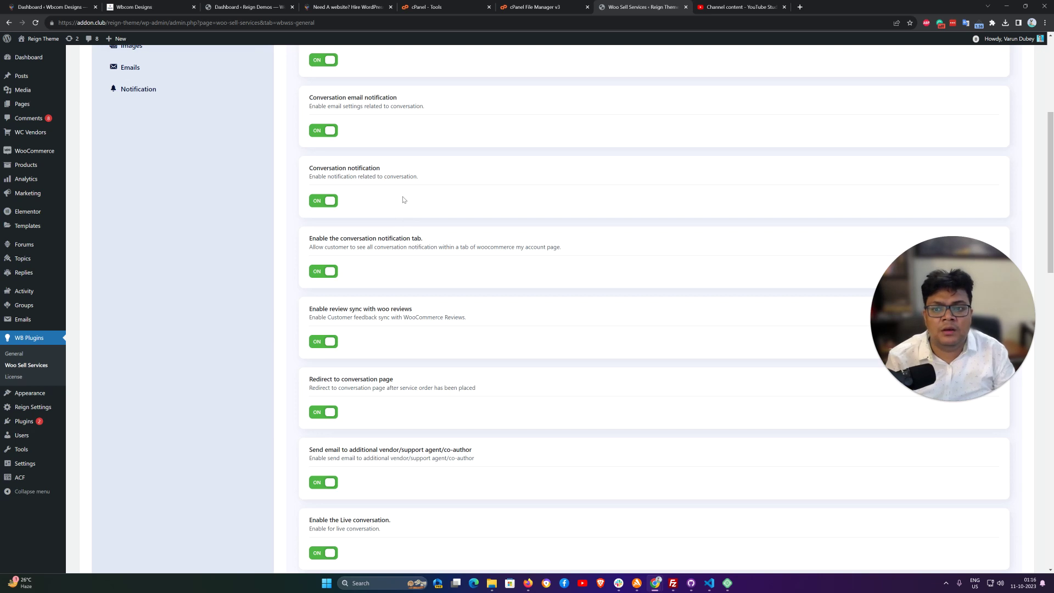
scroll(402, 203, down, 1)
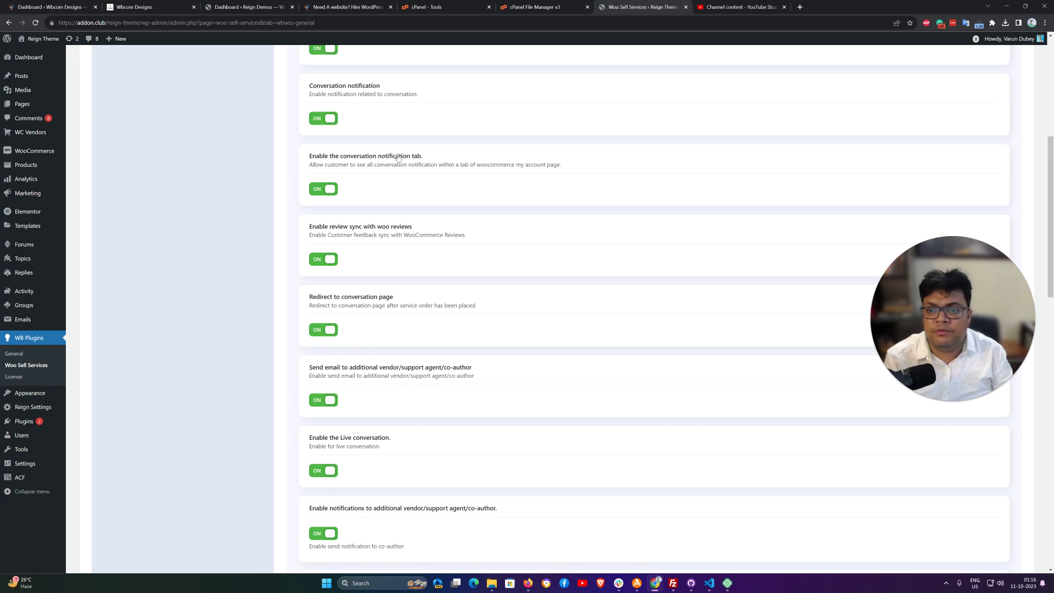
scroll(378, 228, down, 2)
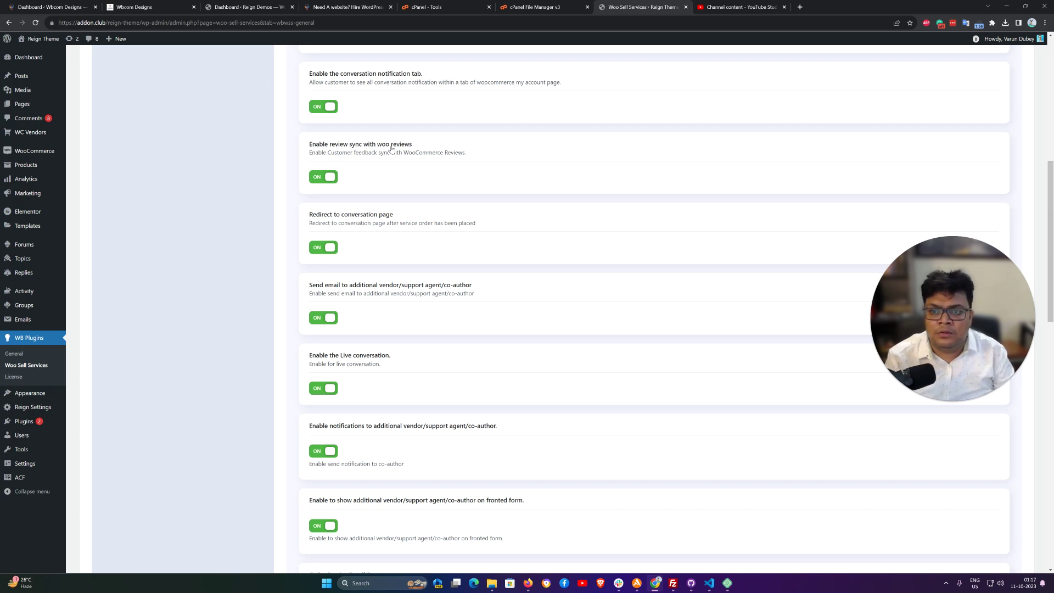
scroll(388, 154, down, 2)
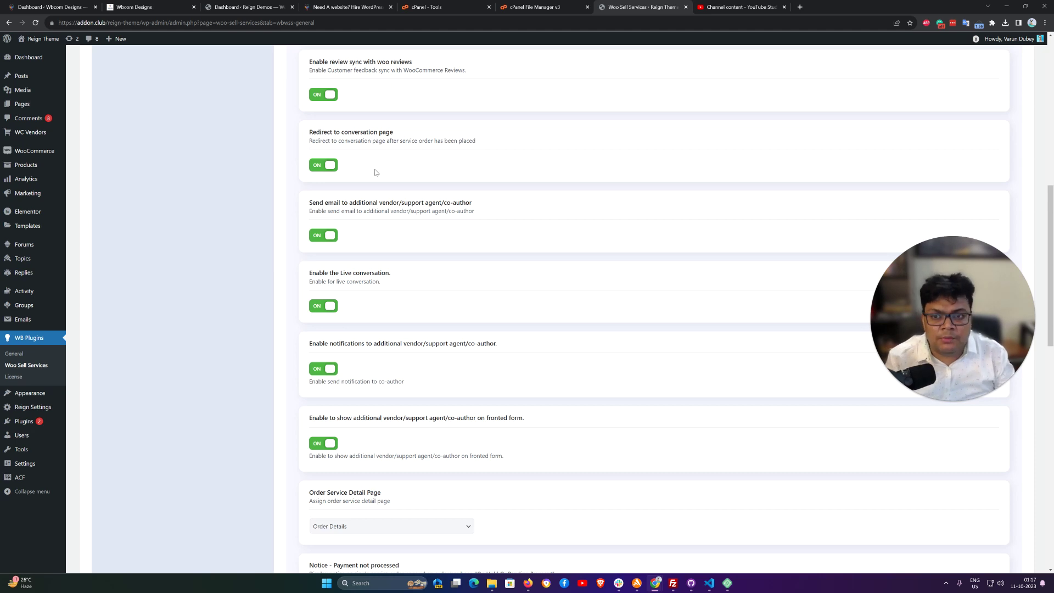
scroll(375, 173, down, 2)
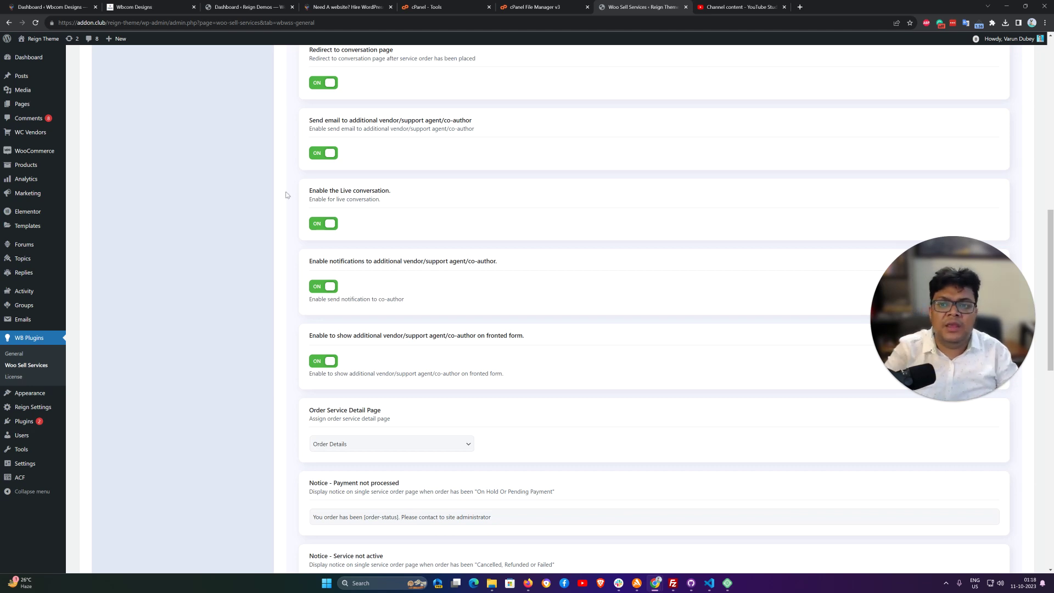
scroll(373, 211, down, 2)
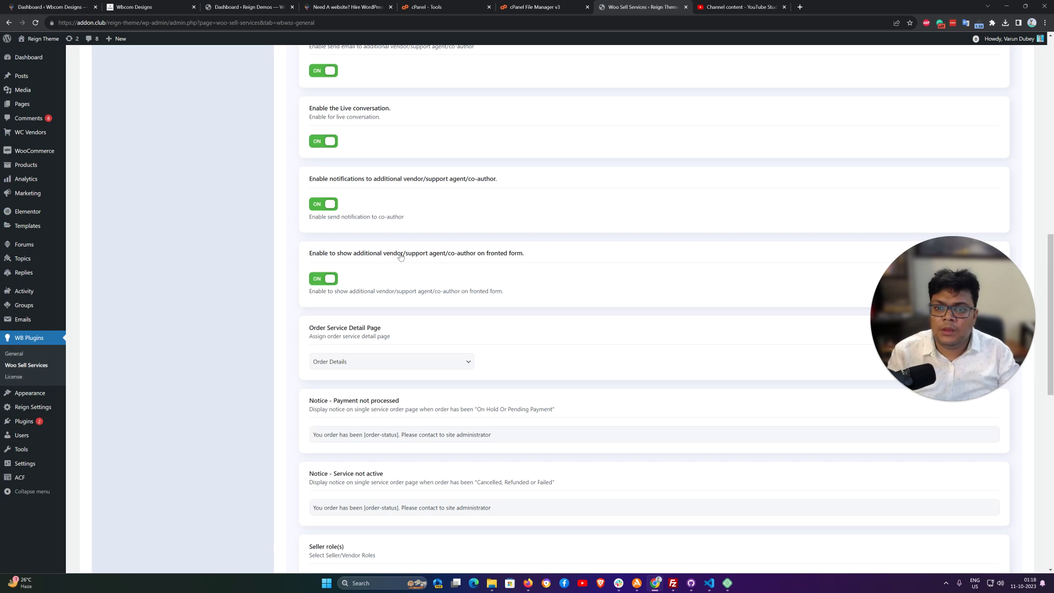
scroll(401, 254, down, 1)
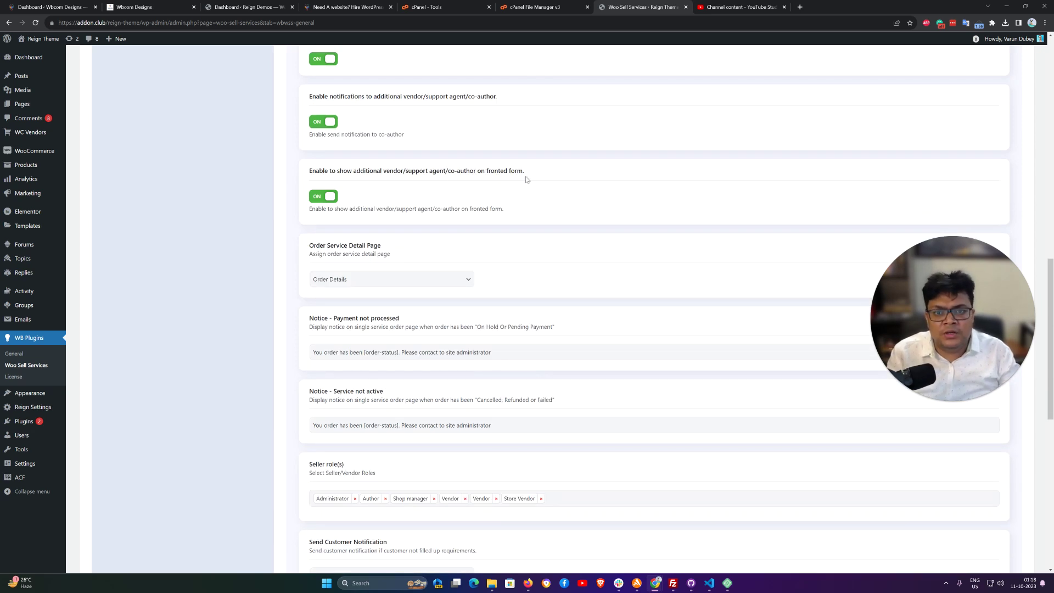
scroll(526, 179, down, 1)
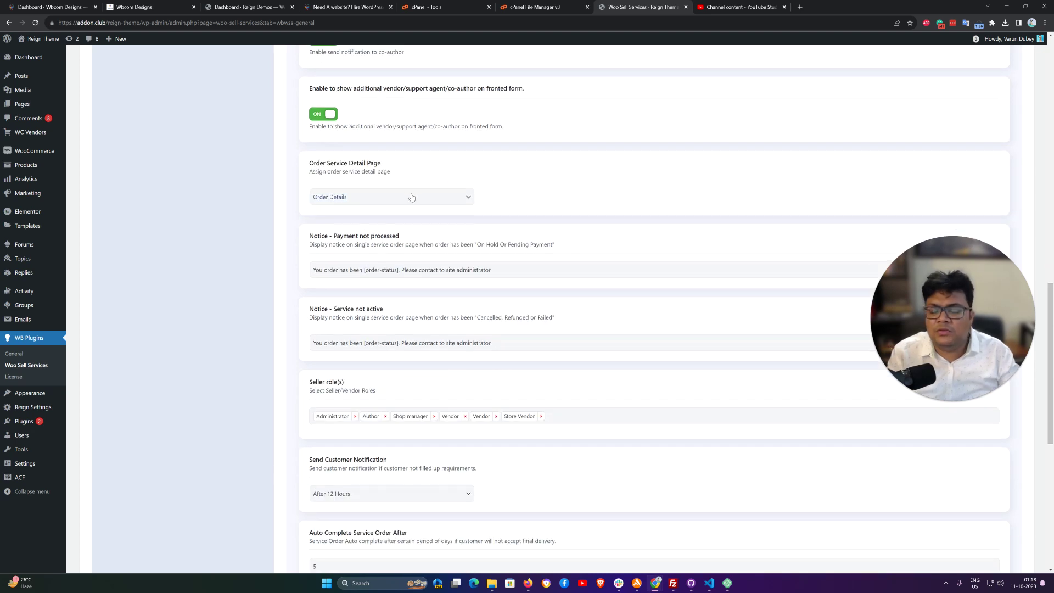
scroll(534, 199, down, 1)
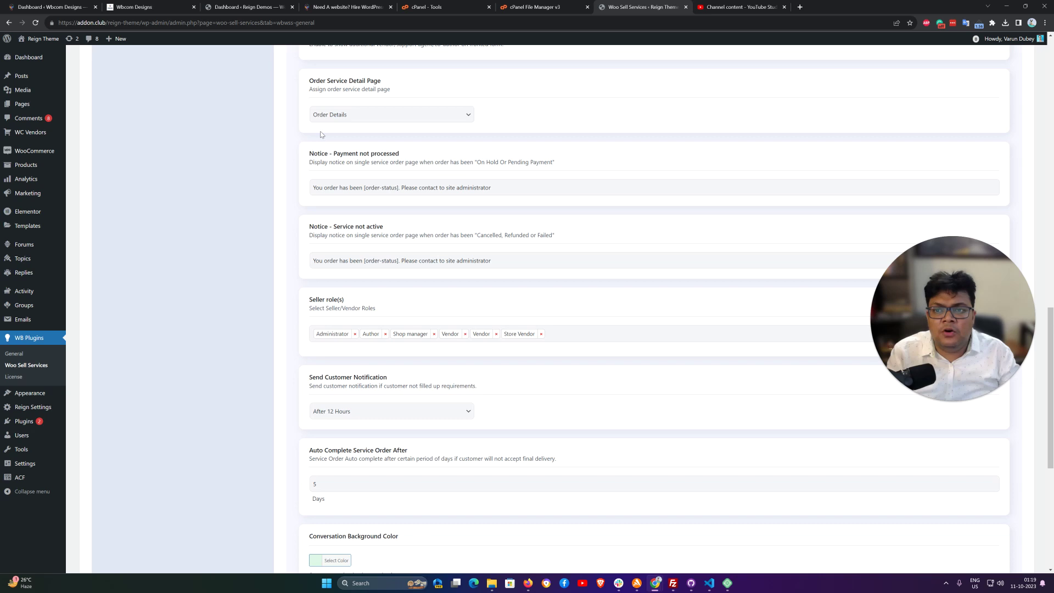
scroll(356, 128, up, 1)
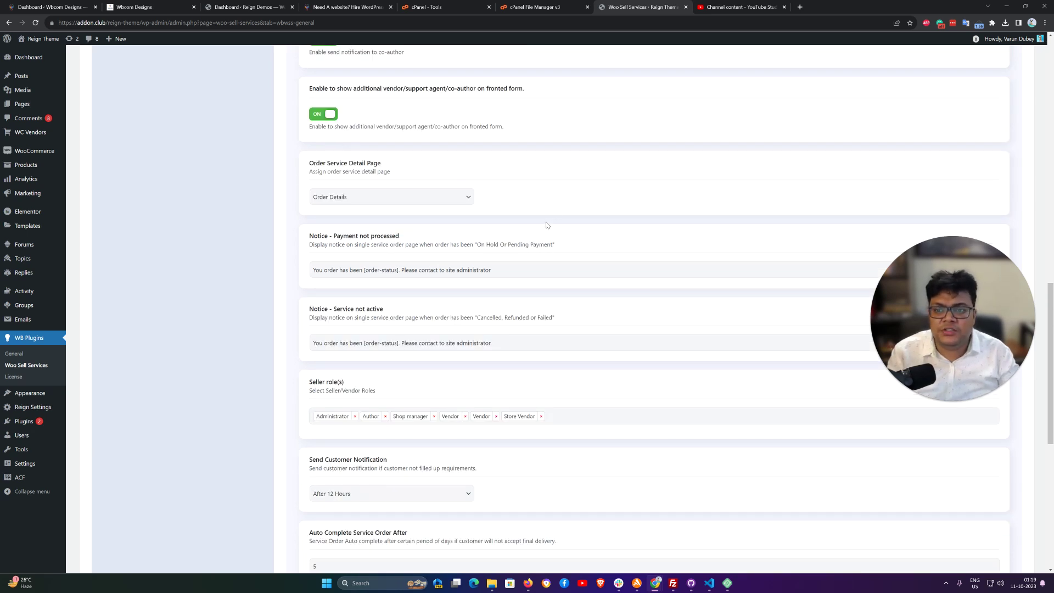
scroll(547, 225, down, 3)
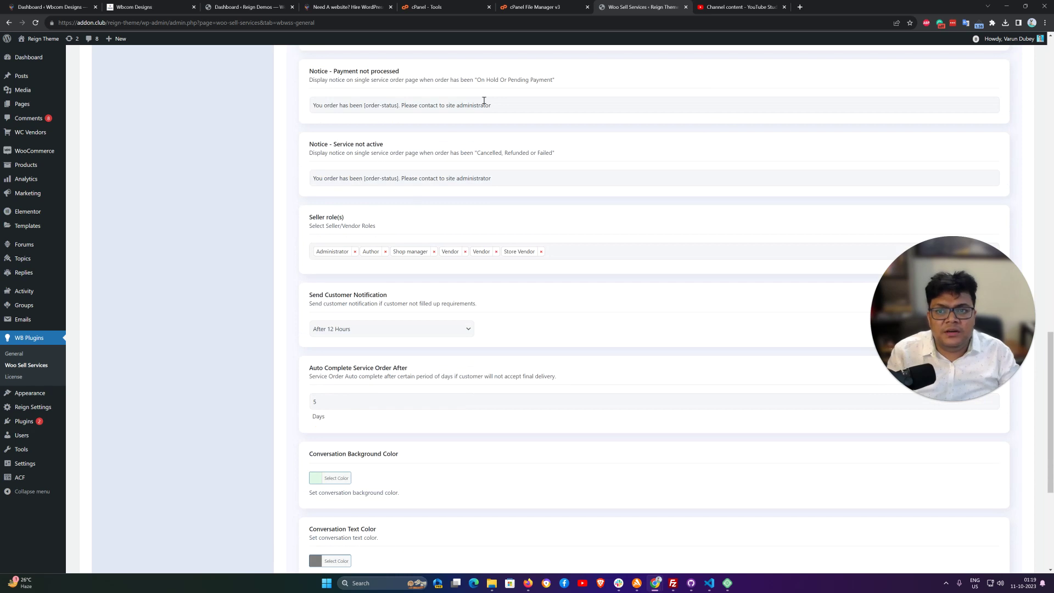
drag(503, 108, 315, 113)
drag(469, 180, 301, 181)
click(228, 223)
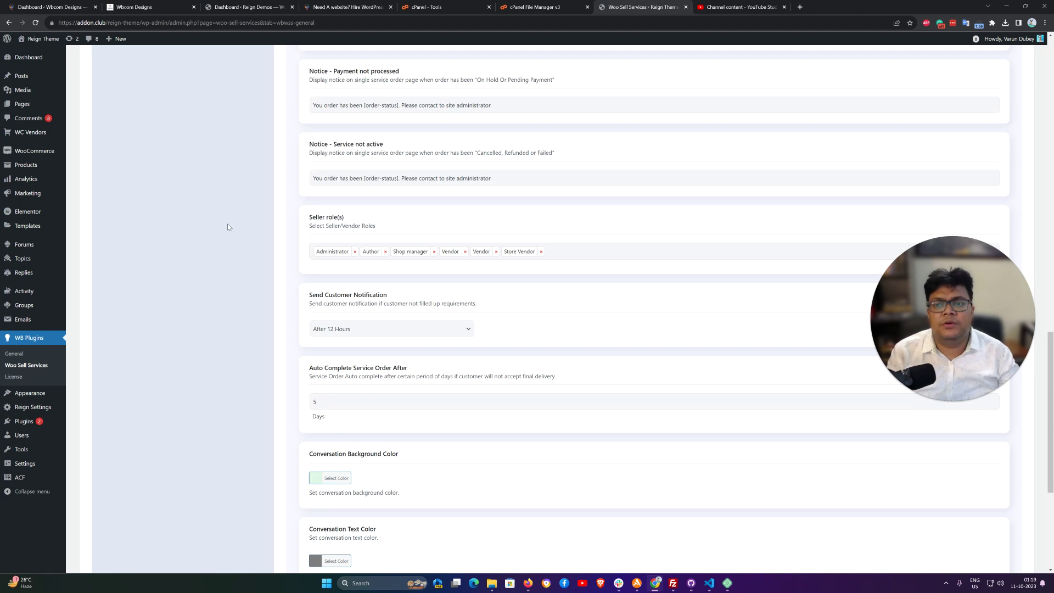
scroll(227, 222, down, 2)
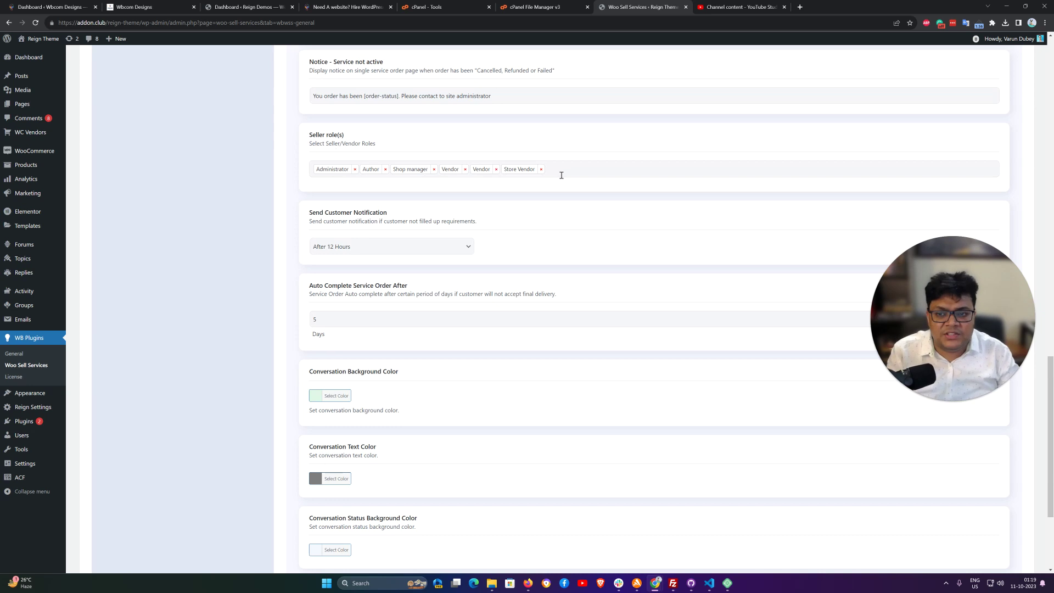
scroll(560, 191, down, 2)
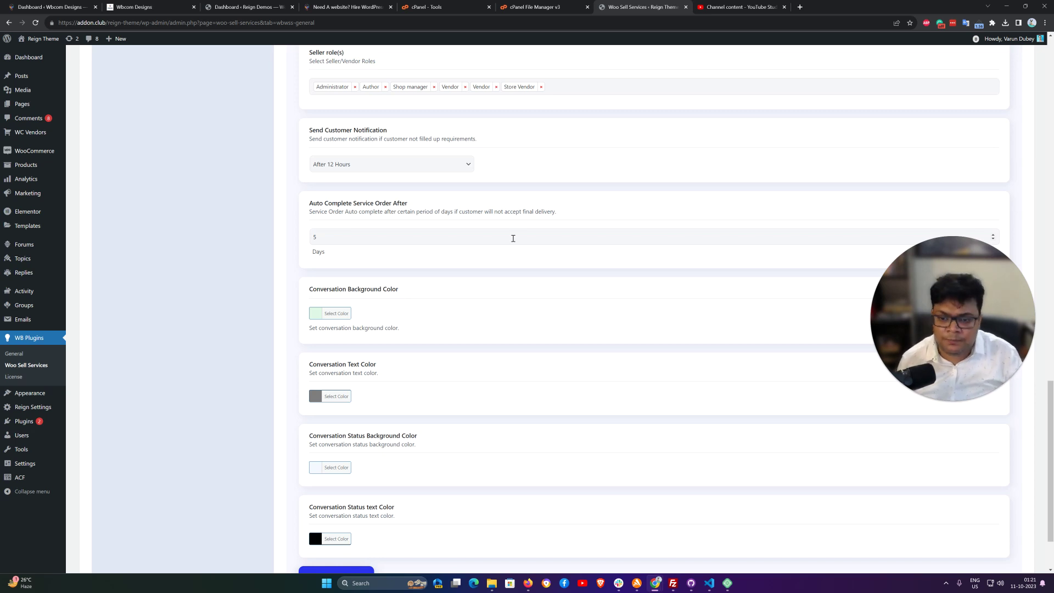
- Save the Woo Sell Services General tab with Save Changes, getting 'Settings saved.'
scroll(435, 247, down, 3)
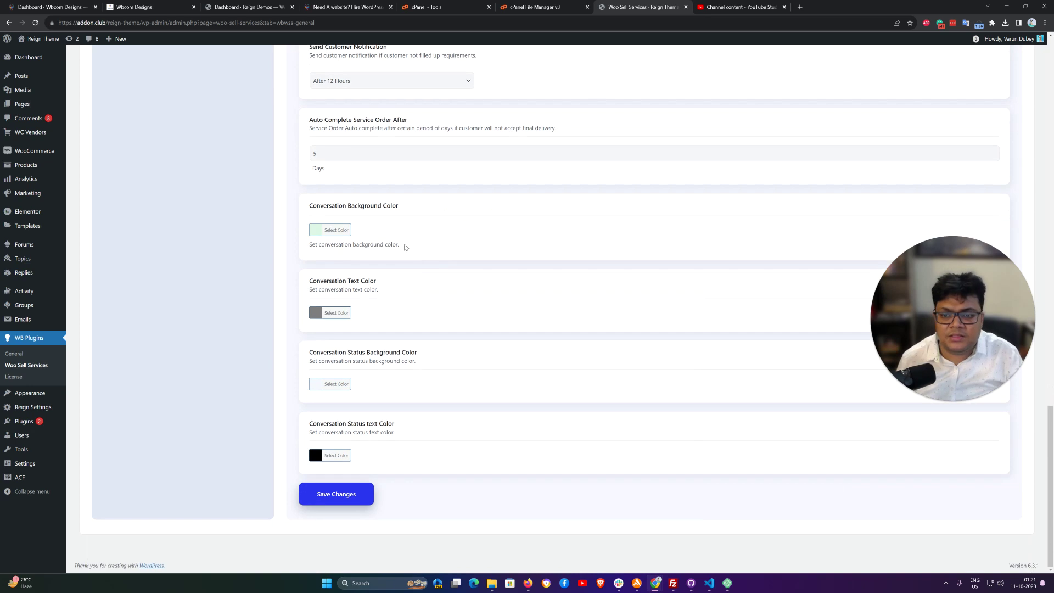
scroll(413, 435, up, 3)
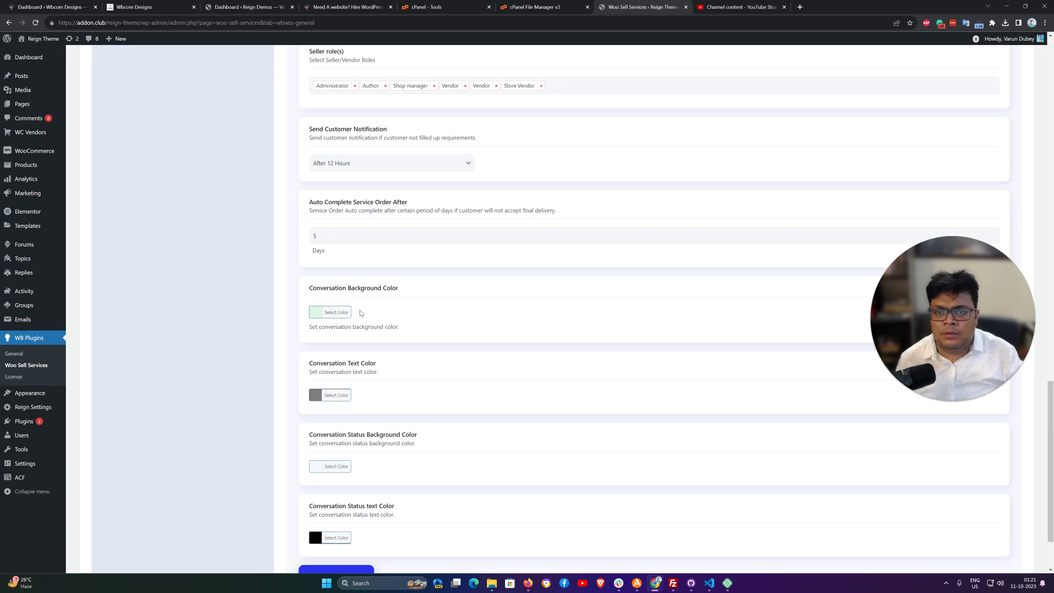
scroll(363, 316, down, 2)
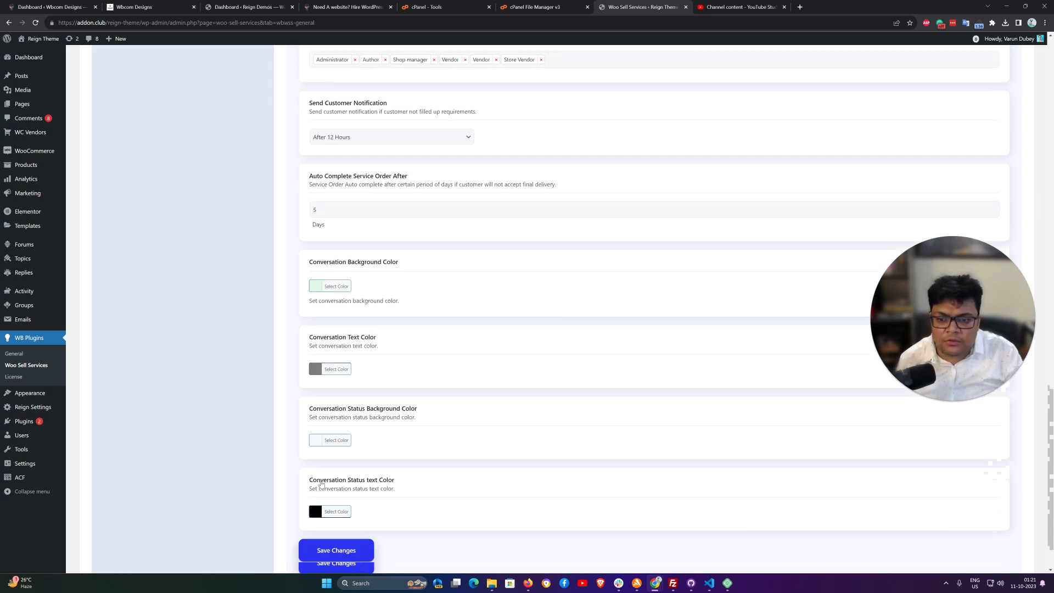
scroll(384, 257, up, 15)
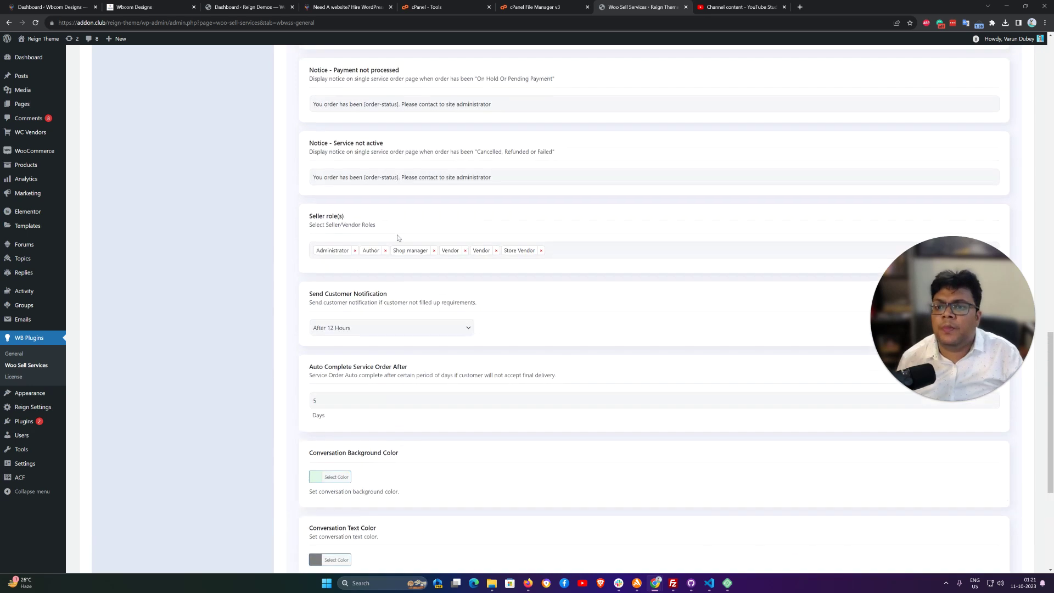
scroll(350, 377, down, 15)
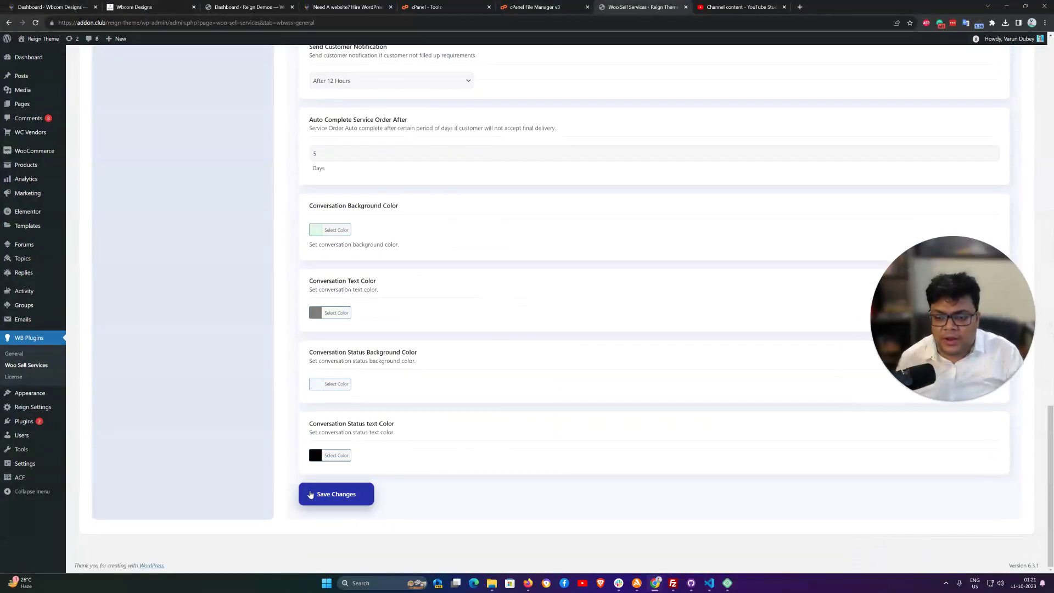
click(326, 498)
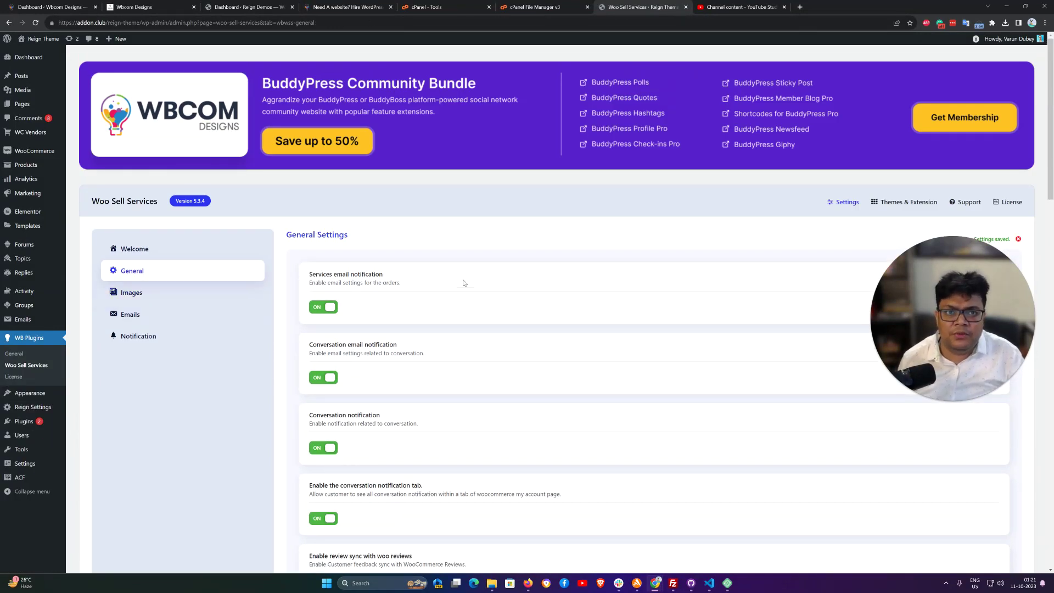
- Review the Images tab's requirement page images, from Order started to Order completed
click(158, 295)
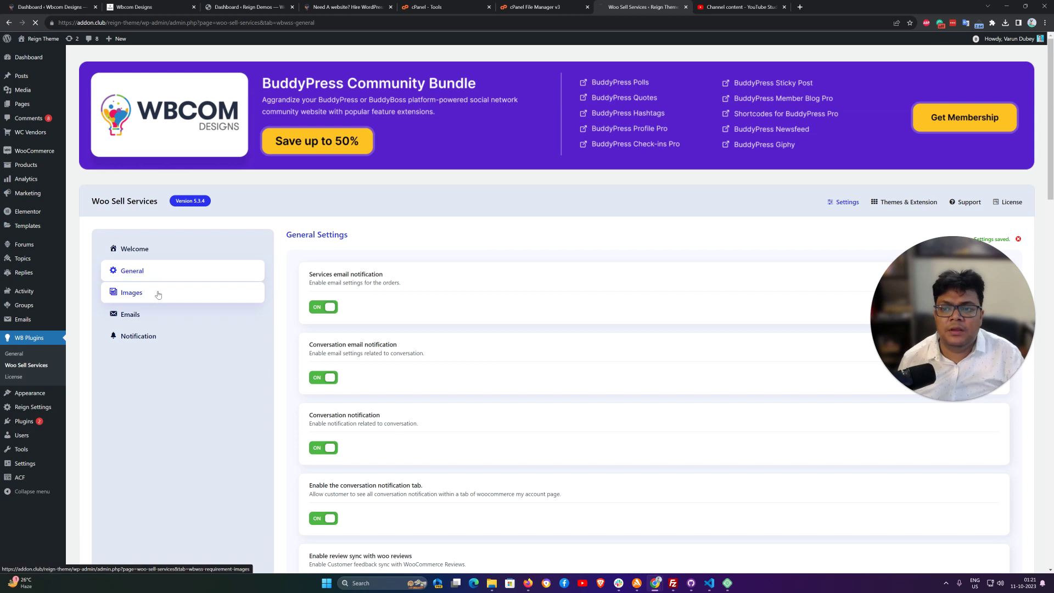
scroll(499, 291, down, 3)
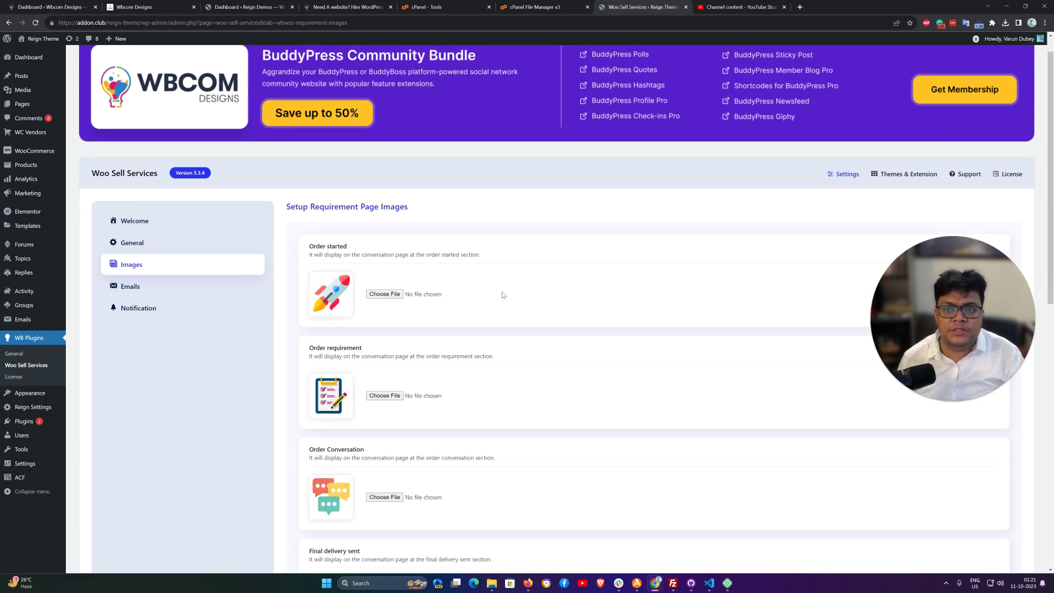
scroll(419, 268, down, 6)
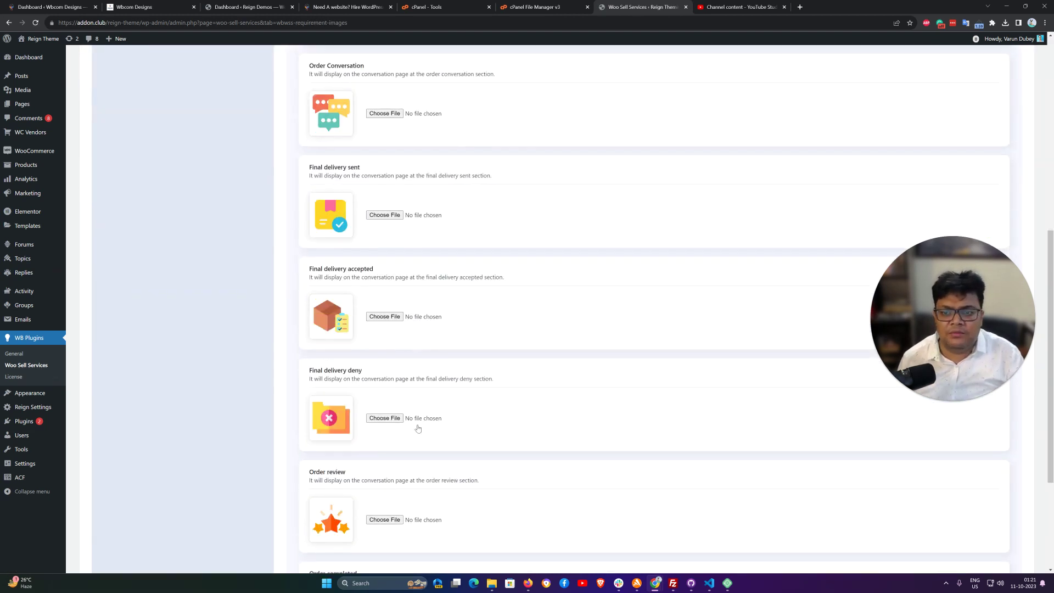
scroll(417, 512, down, 2)
scroll(352, 247, up, 9)
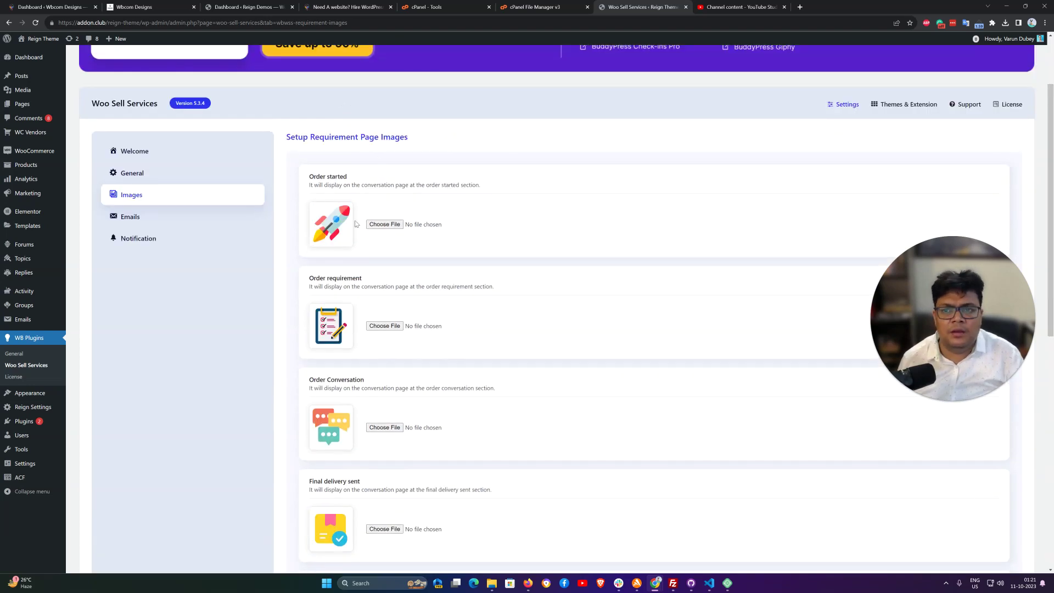
scroll(392, 242, down, 2)
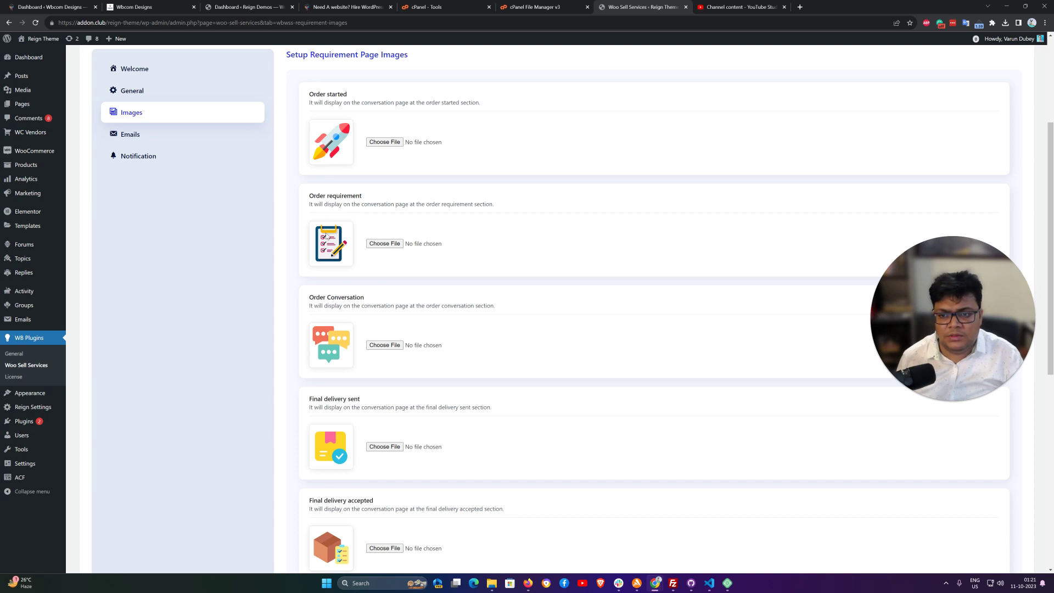
scroll(336, 255, down, 2)
scroll(323, 243, down, 2)
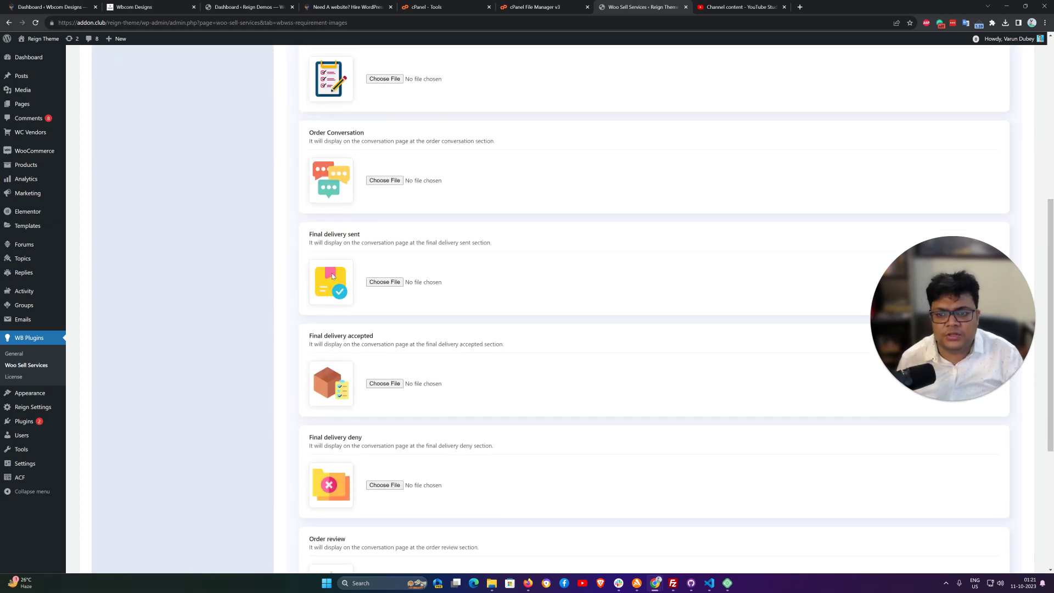
scroll(316, 135, down, 6)
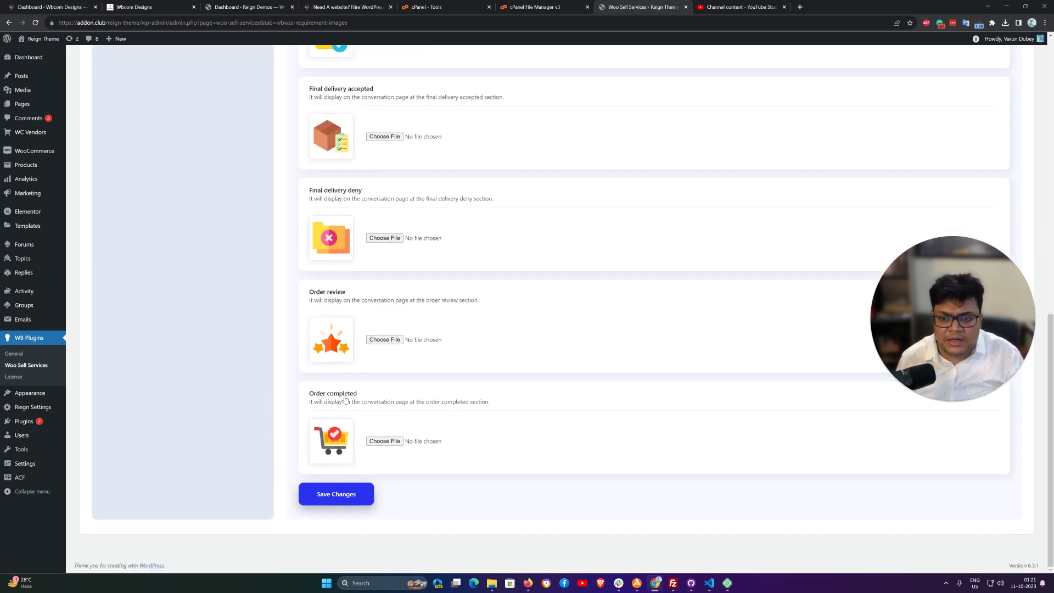
scroll(336, 329, up, 14)
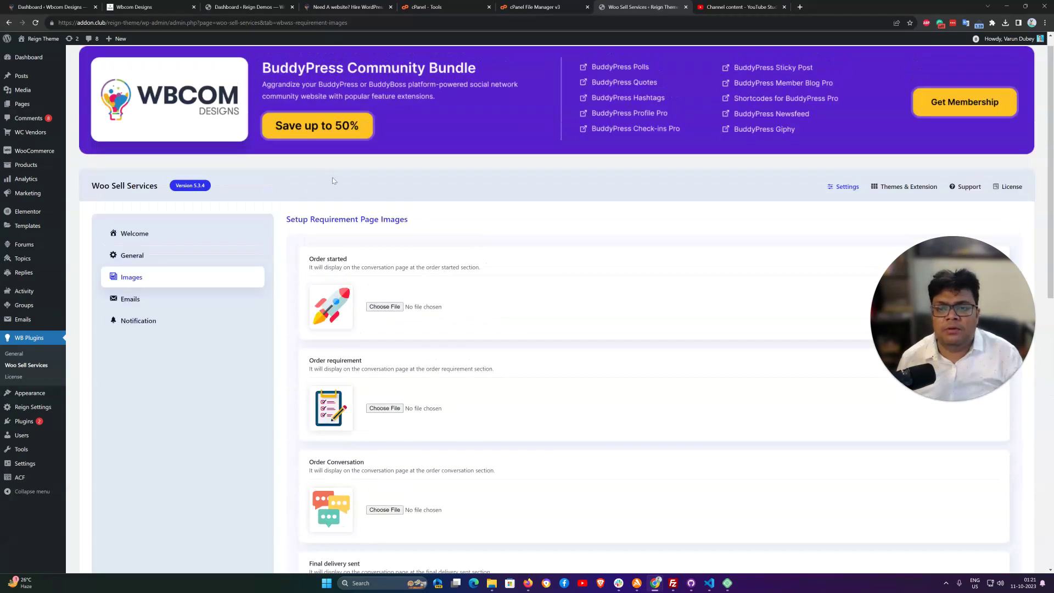
scroll(333, 179, down, 5)
scroll(330, 362, up, 4)
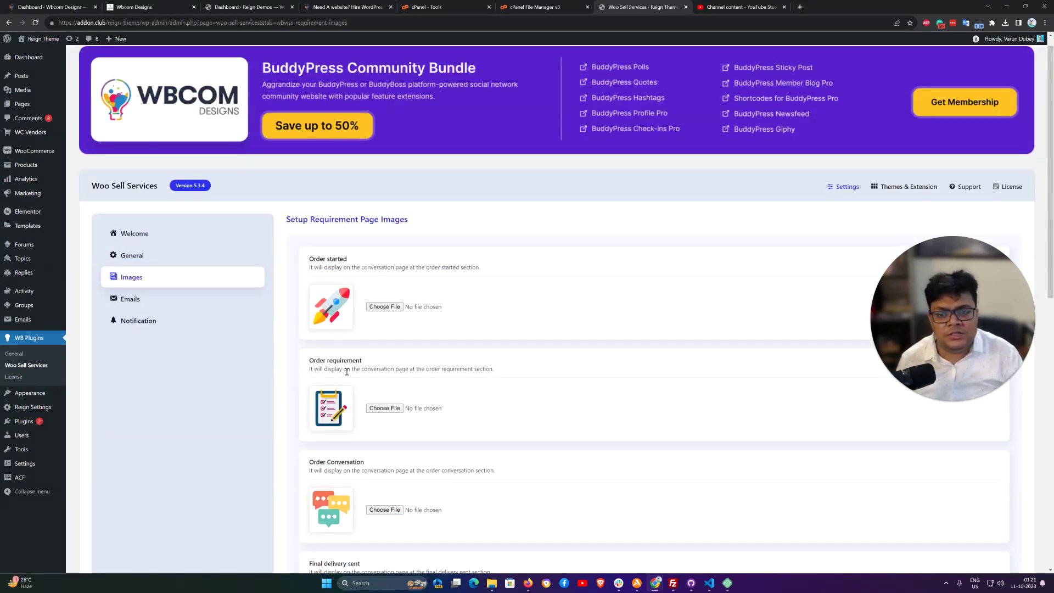
scroll(347, 372, down, 3)
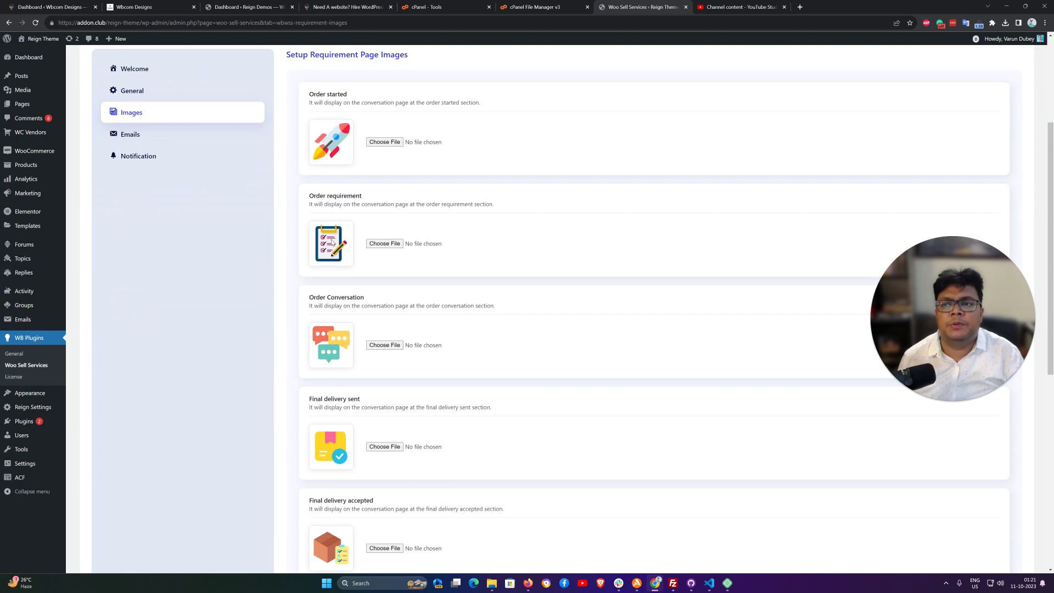
click(175, 138)
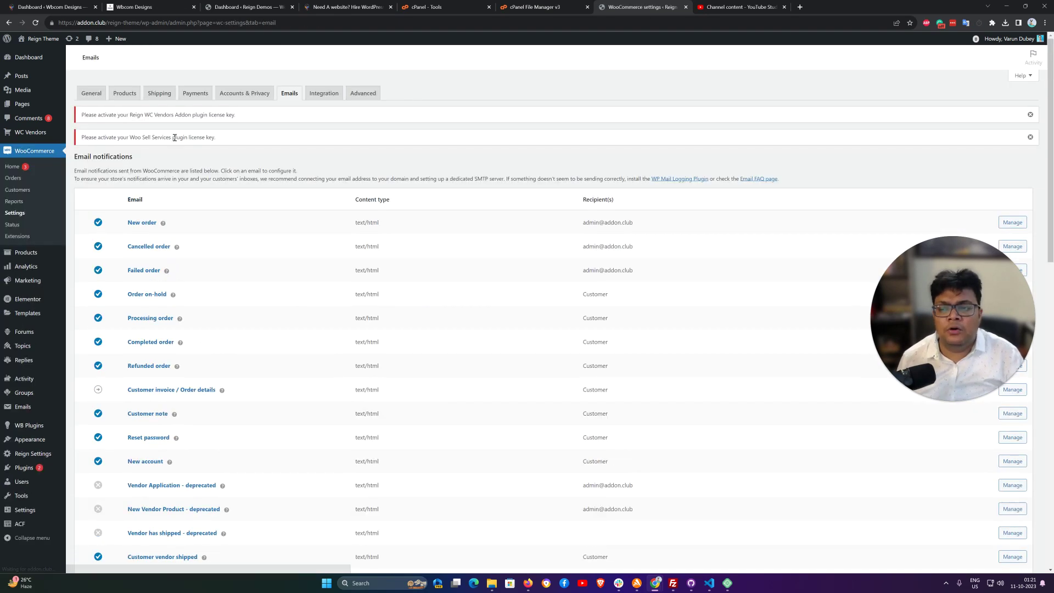
- Scroll the Emails list to the service emails like Submit requirement and Conversation notification
scroll(299, 209, down, 6)
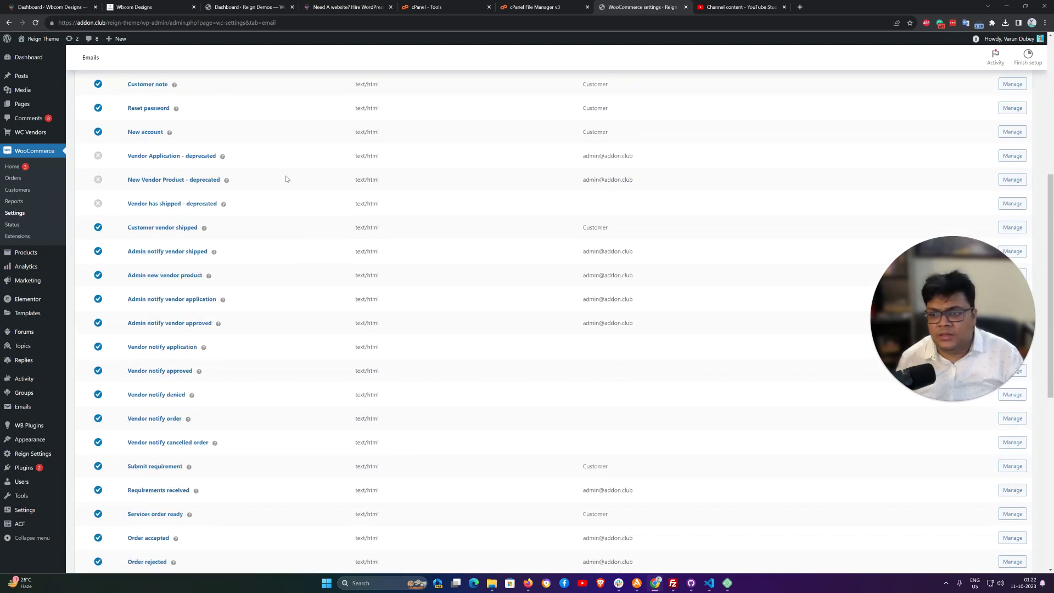
scroll(243, 250, down, 3)
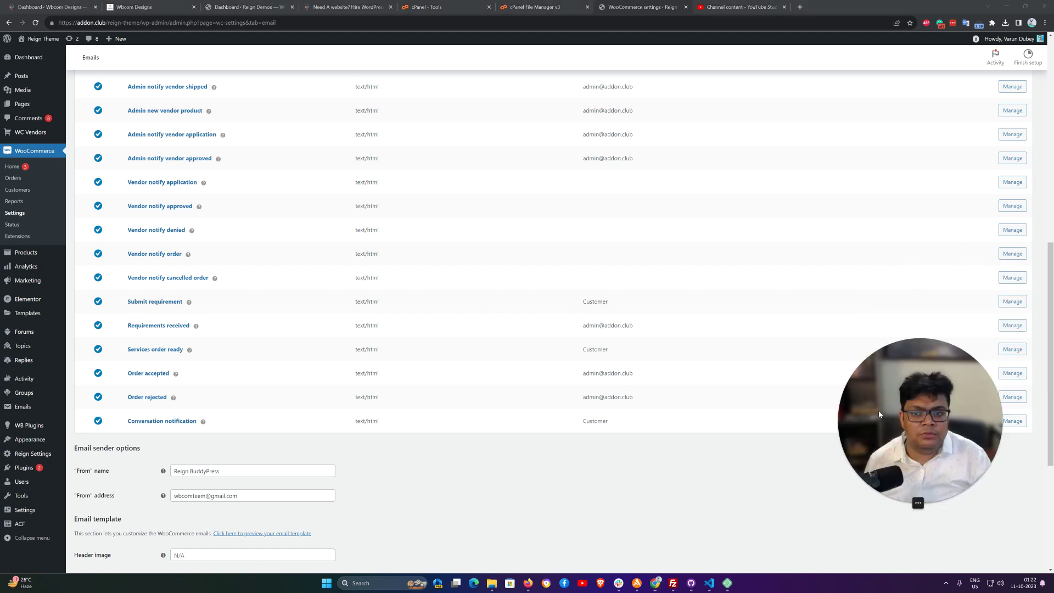
scroll(246, 317, down, 2)
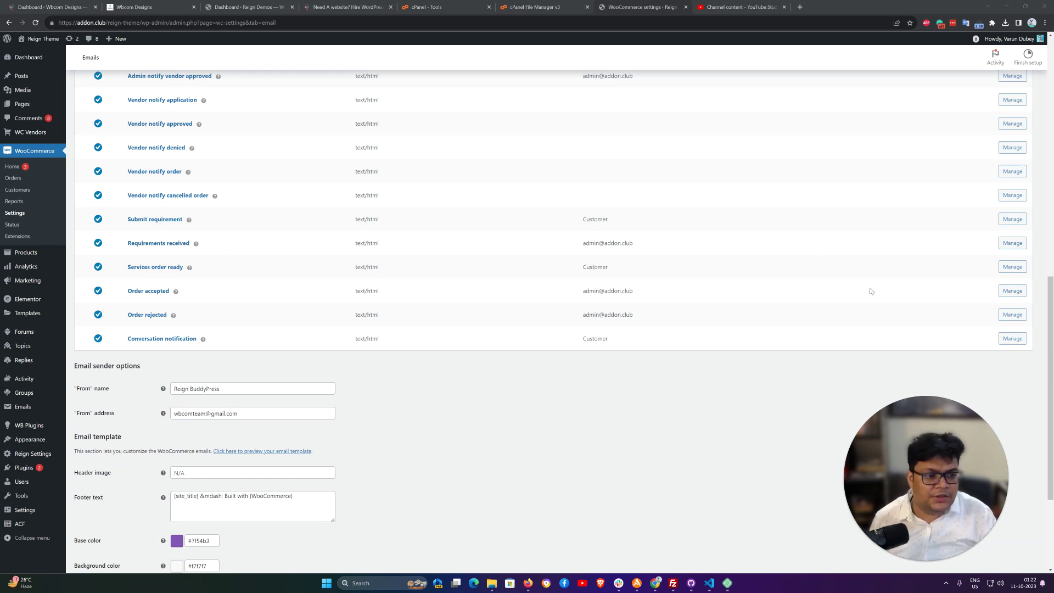
- Open the Conversation notification email settings and highlight its plugin template and theme folder paths
click(1011, 340)
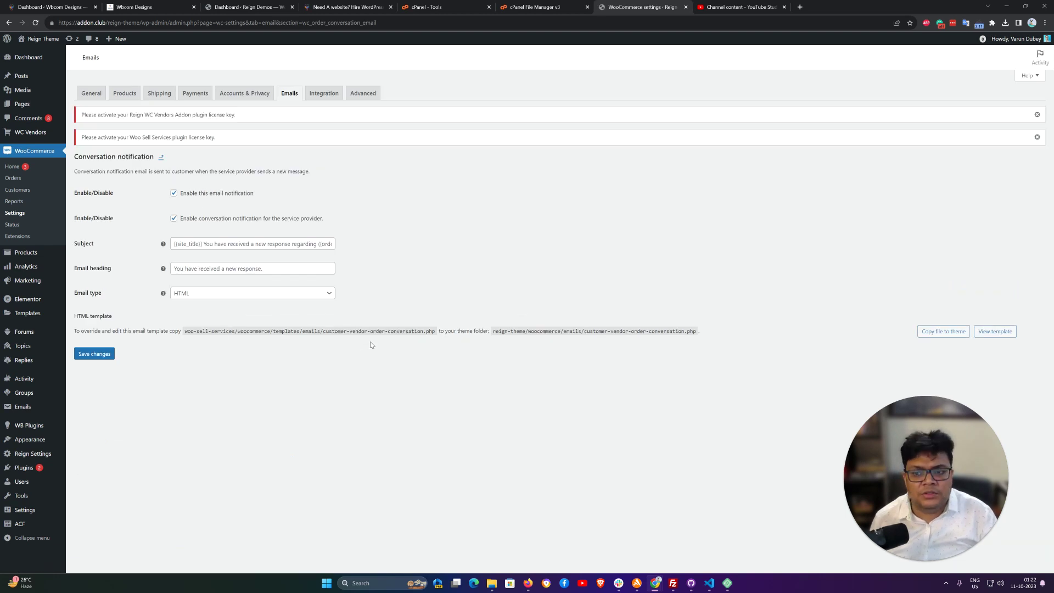
drag(435, 332, 186, 333)
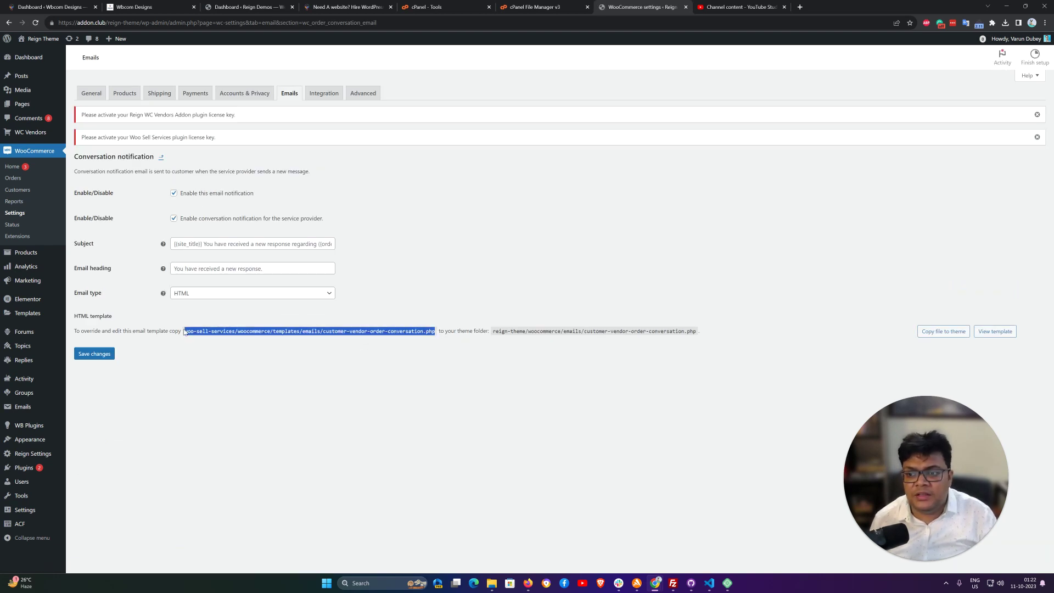
click(339, 352)
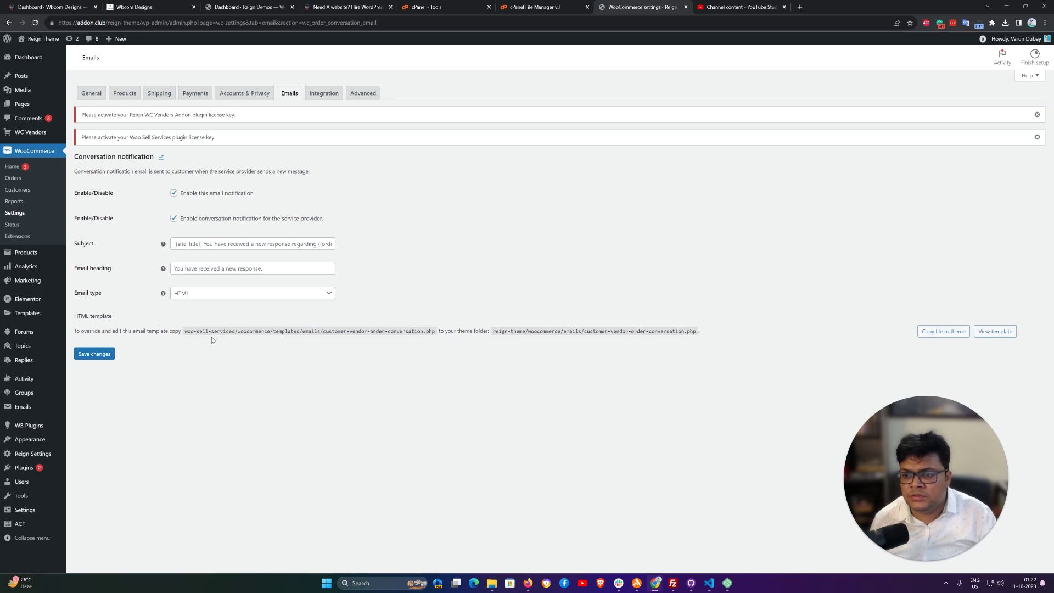
drag(493, 332, 694, 332)
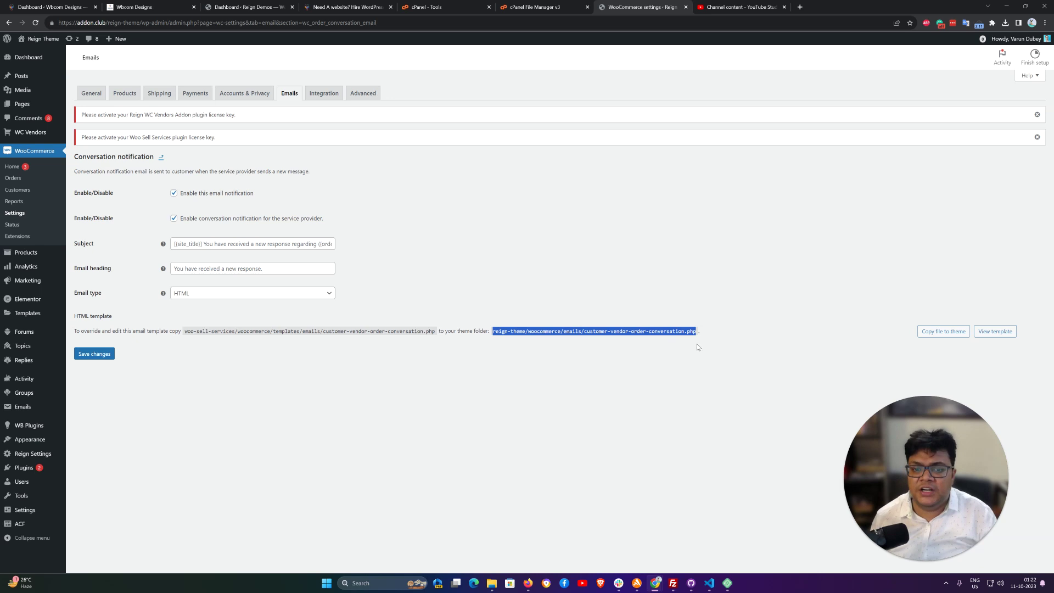
click(527, 332)
drag(529, 332, 698, 332)
click(516, 216)
- Return to the WooCommerce Emails list, then go to WB Plugins > Woo Sell Services settings
click(8, 22)
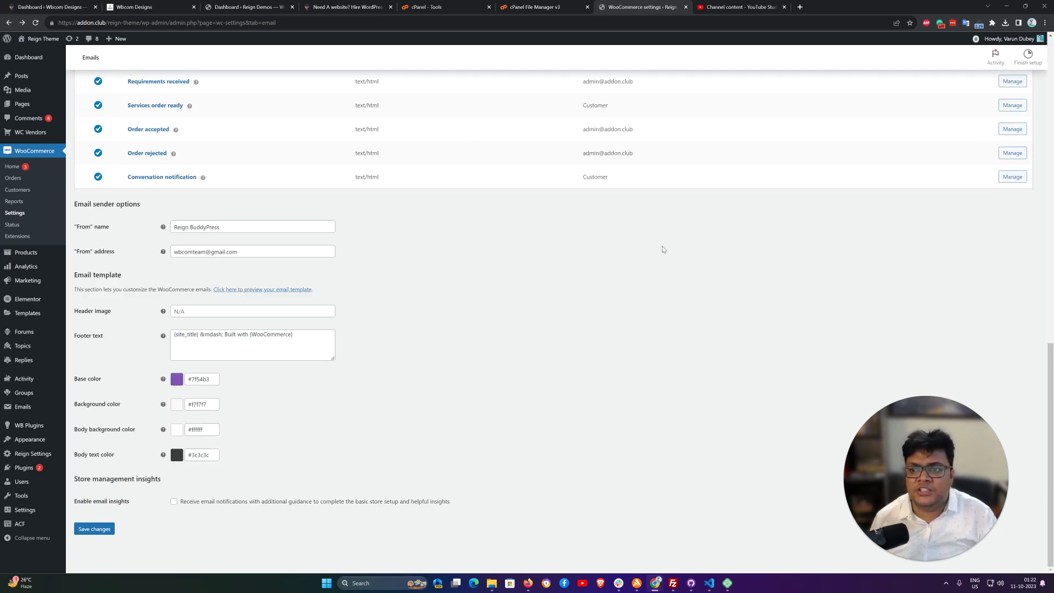
scroll(193, 185, up, 3)
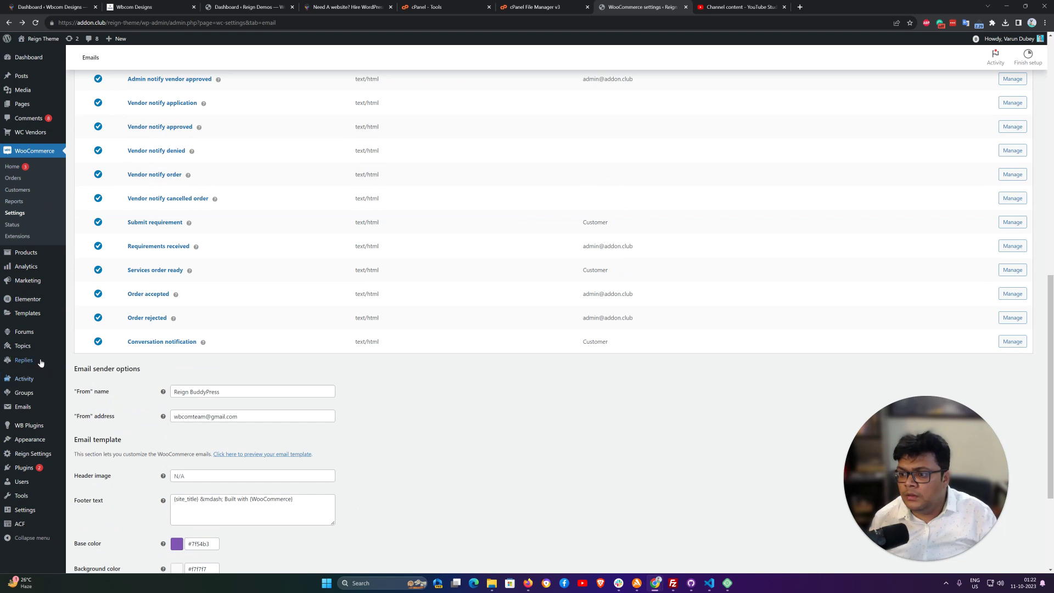
scroll(41, 278, up, 3)
mouse_move(51, 257)
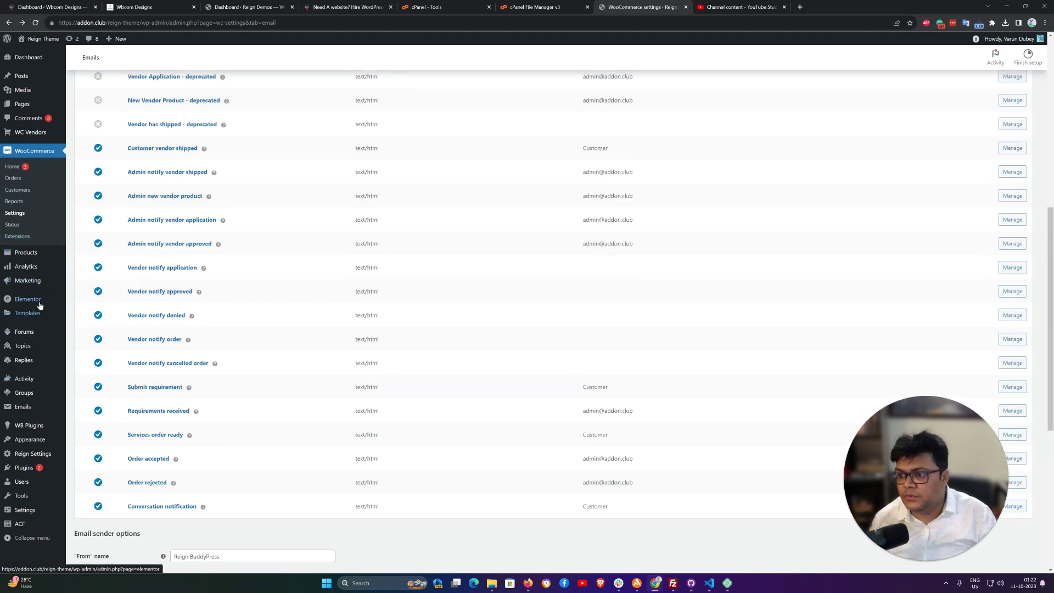
scroll(45, 317, up, 2)
mouse_move(47, 322)
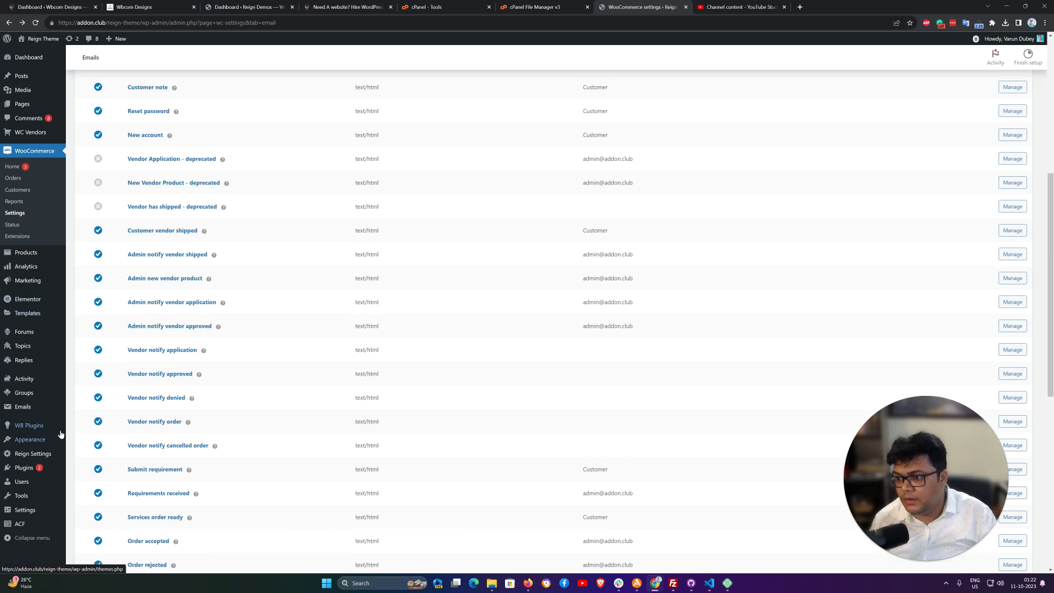
click(104, 442)
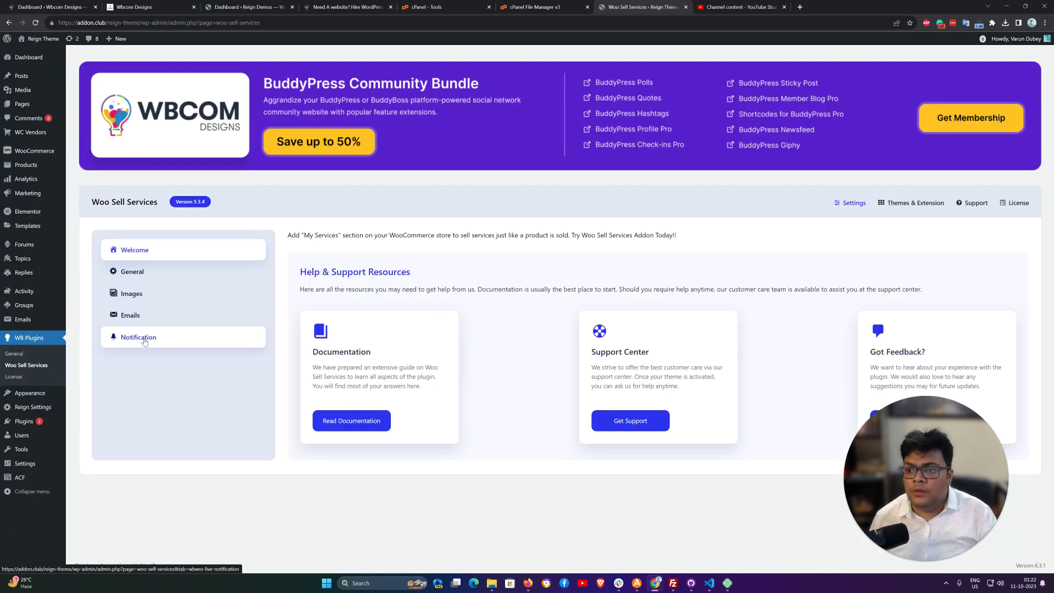
- Show the Notification tab and browse its messages from Notification Title to Update Delivery date
click(146, 341)
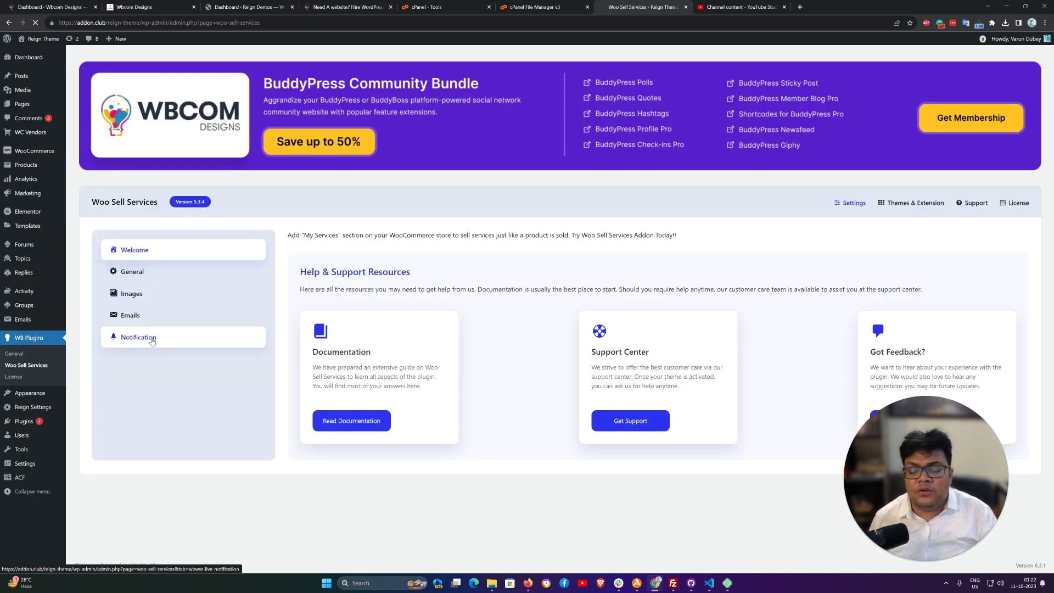
scroll(489, 288, down, 2)
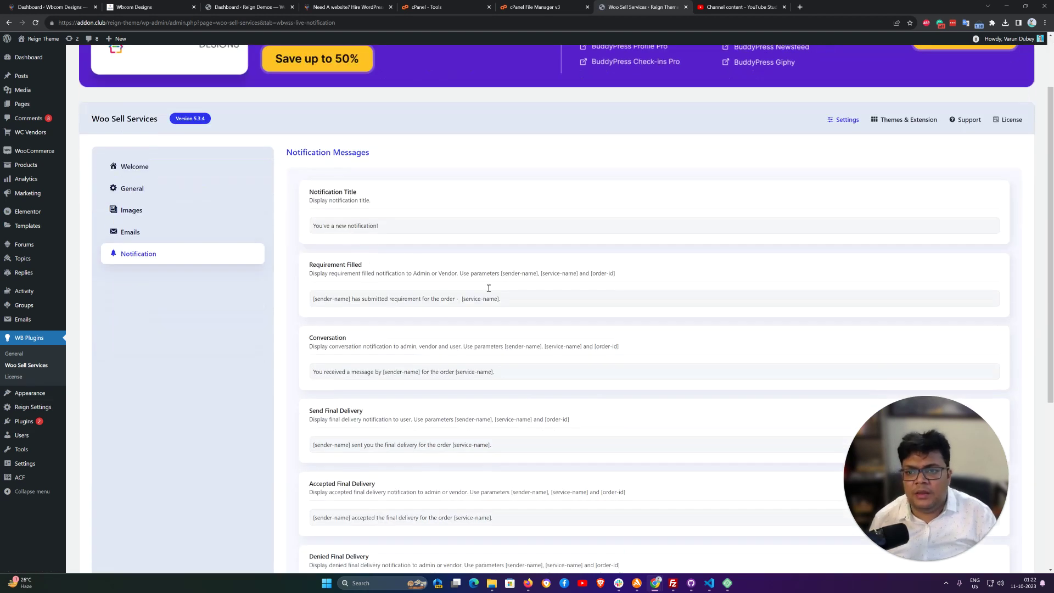
scroll(461, 247, down, 3)
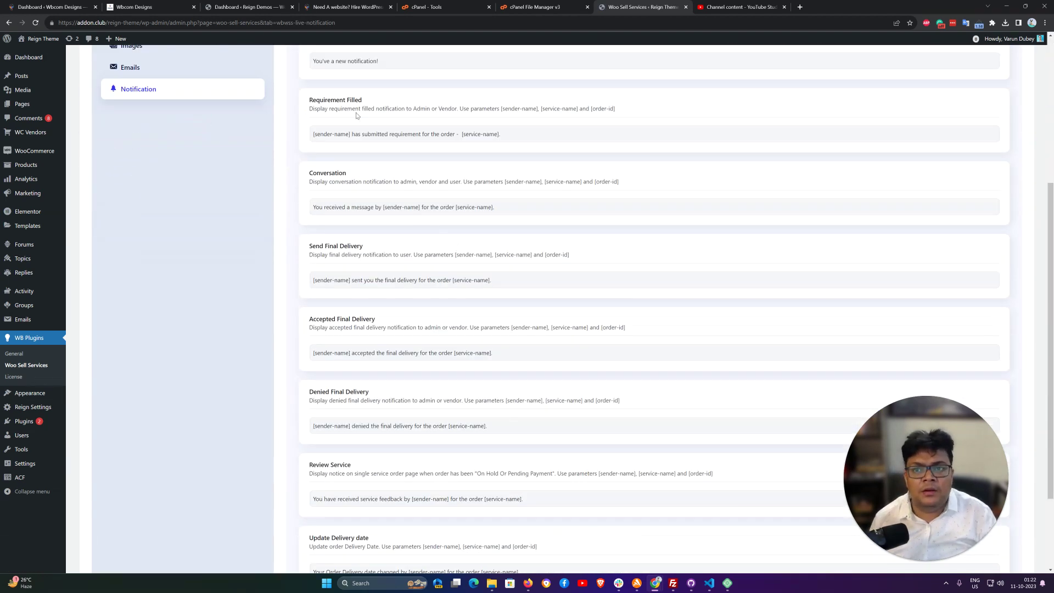
scroll(433, 172, down, 3)
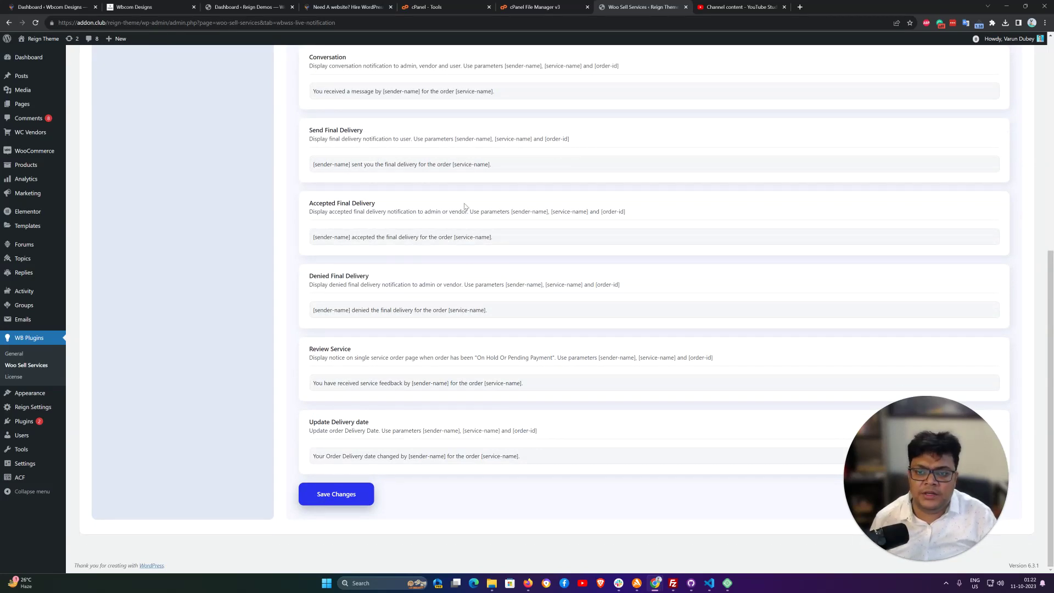
scroll(465, 206, up, 3)
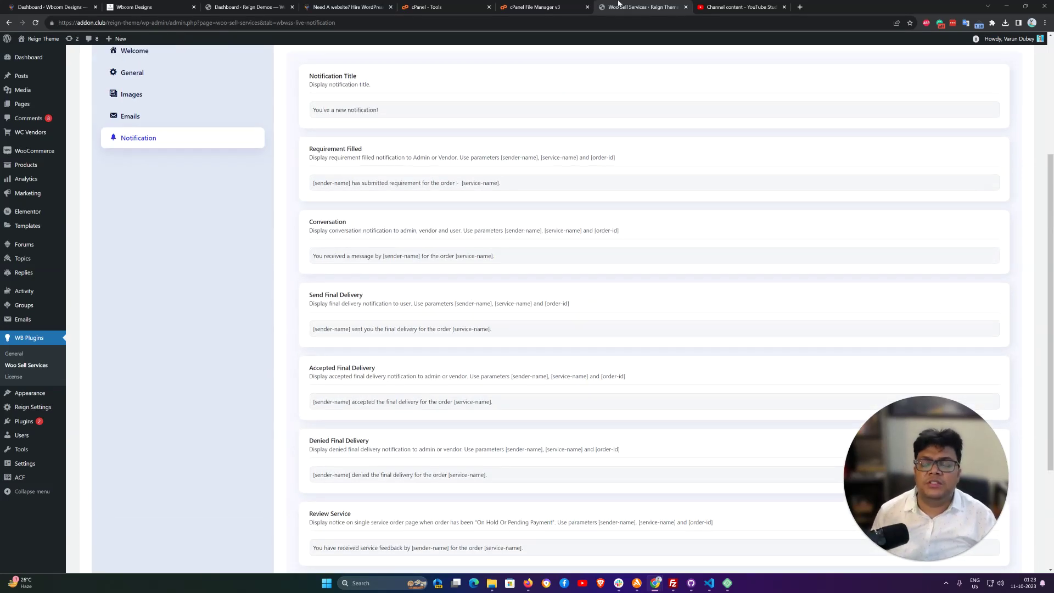
scroll(558, 126, up, 4)
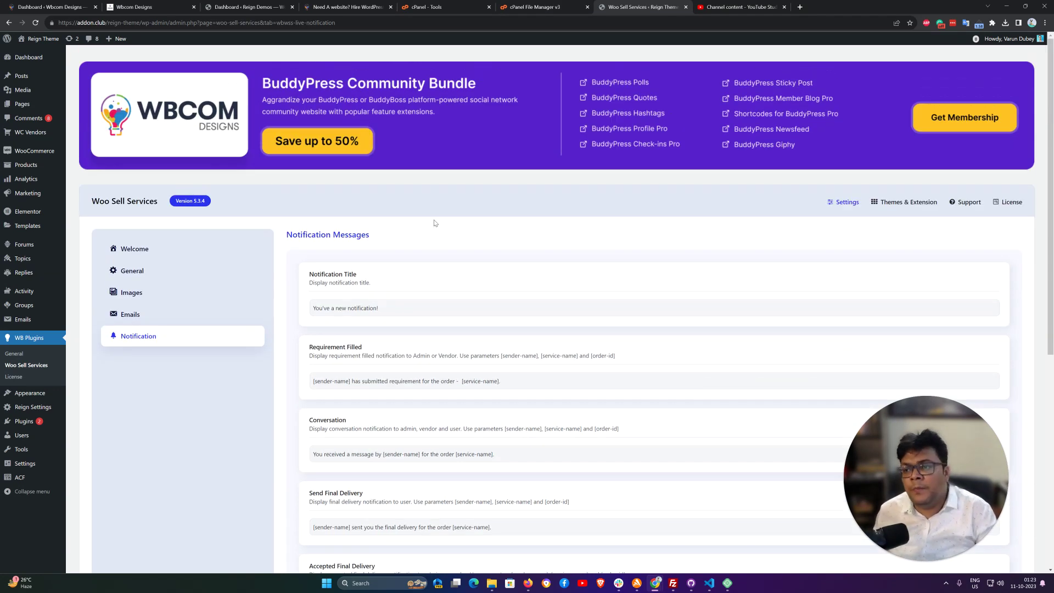
- Edit Consectetur Adipiscing – Service 2 and toggle its Service checkbox off and back on
mouse_move(36, 166)
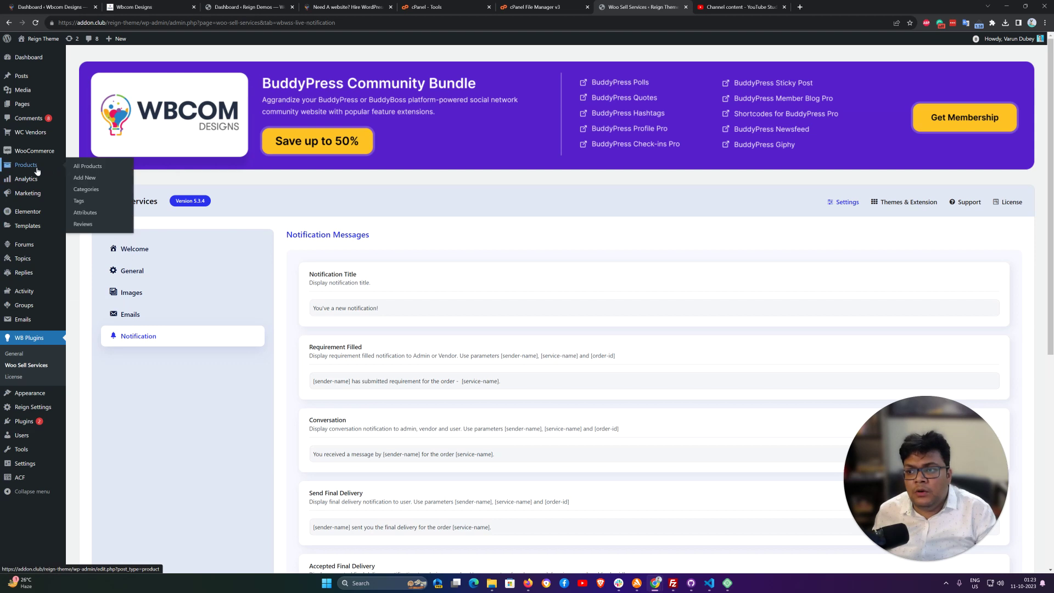
click(97, 170)
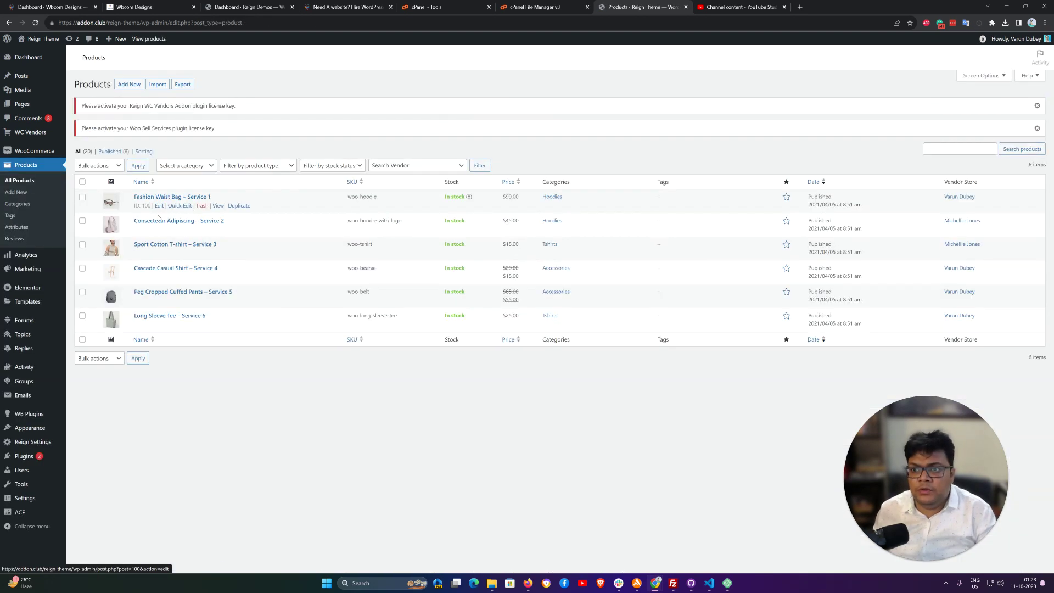
click(159, 230)
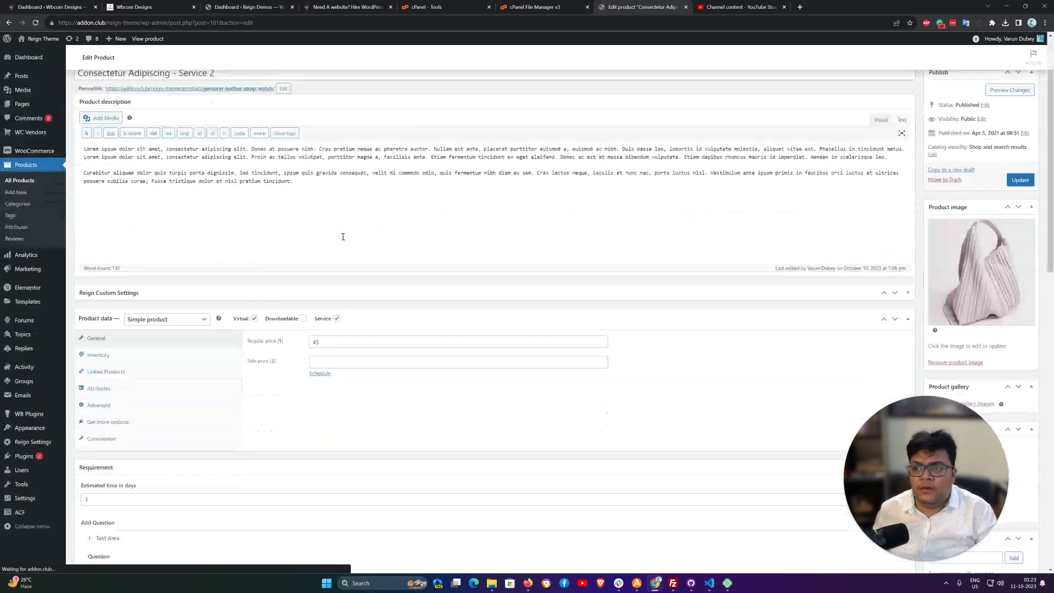
scroll(342, 237, down, 3)
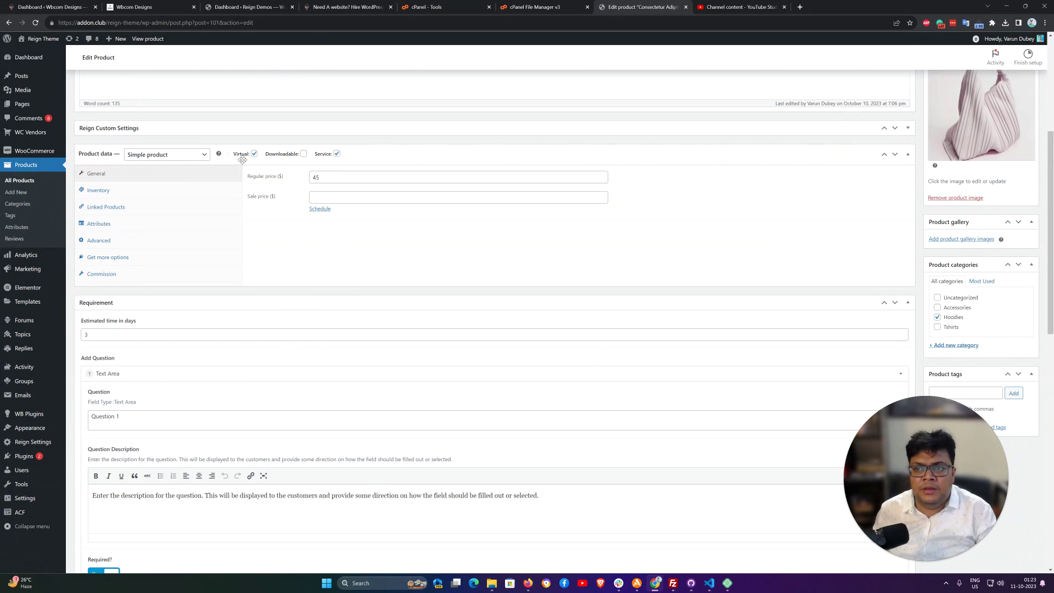
click(337, 153)
click(337, 154)
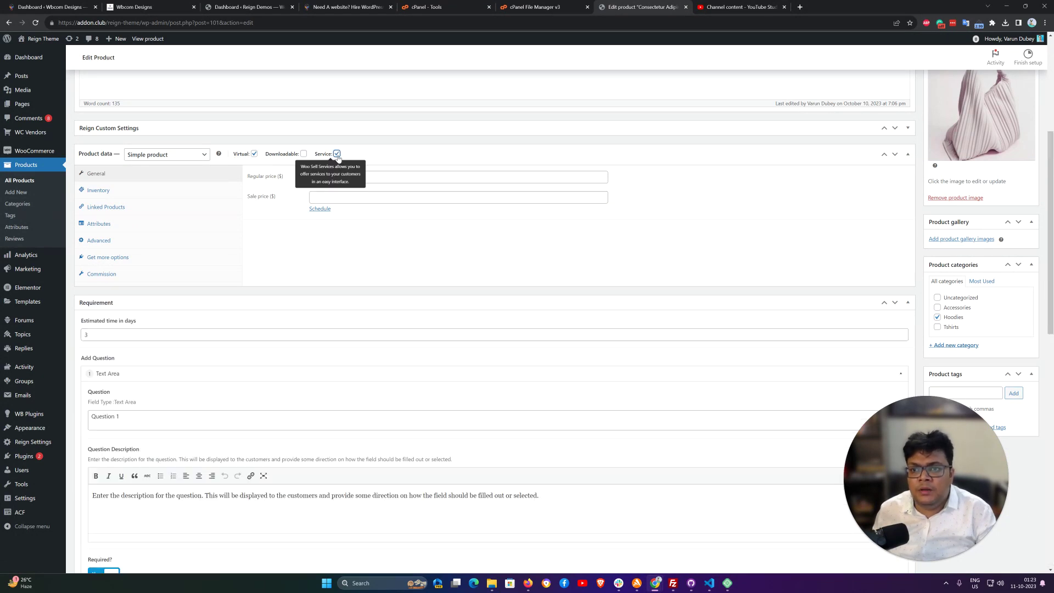
- Toggle the Requirement box in Screen Options so the Requirement questions show
scroll(119, 261, down, 2)
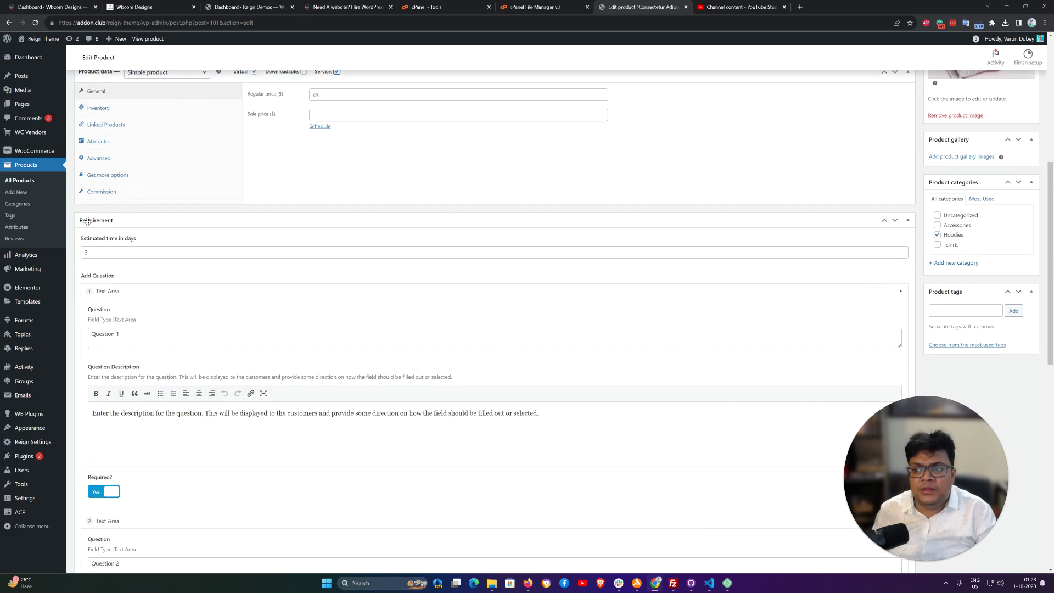
scroll(253, 221, up, 5)
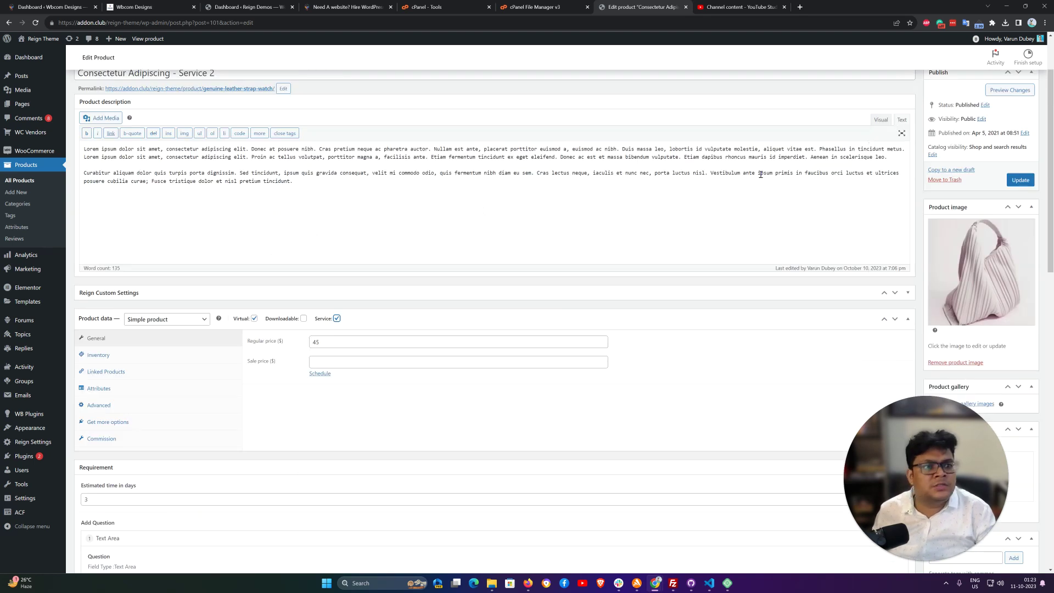
scroll(989, 82, up, 1)
click(976, 76)
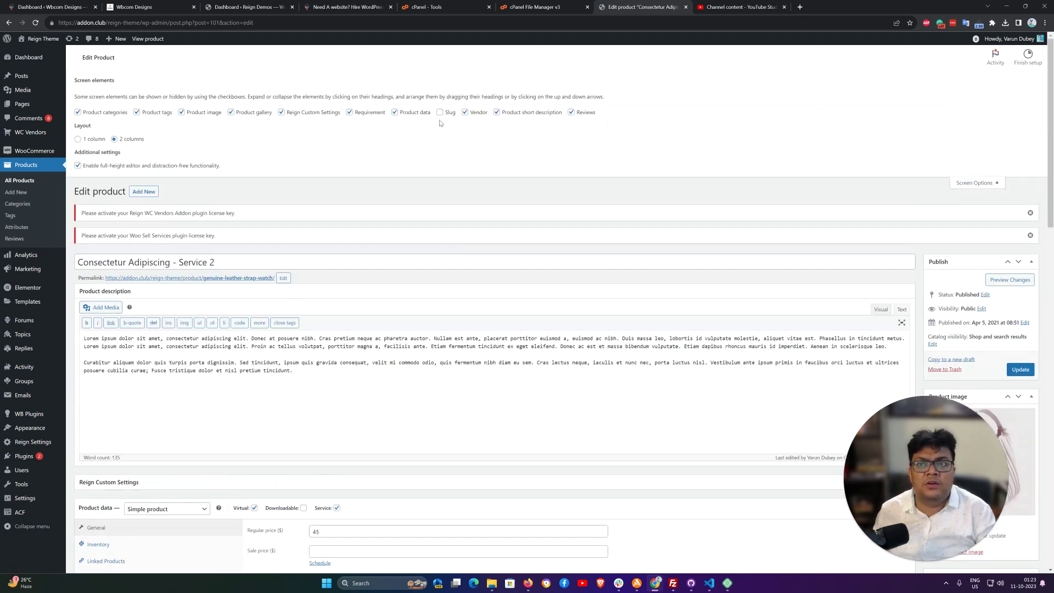
click(362, 114)
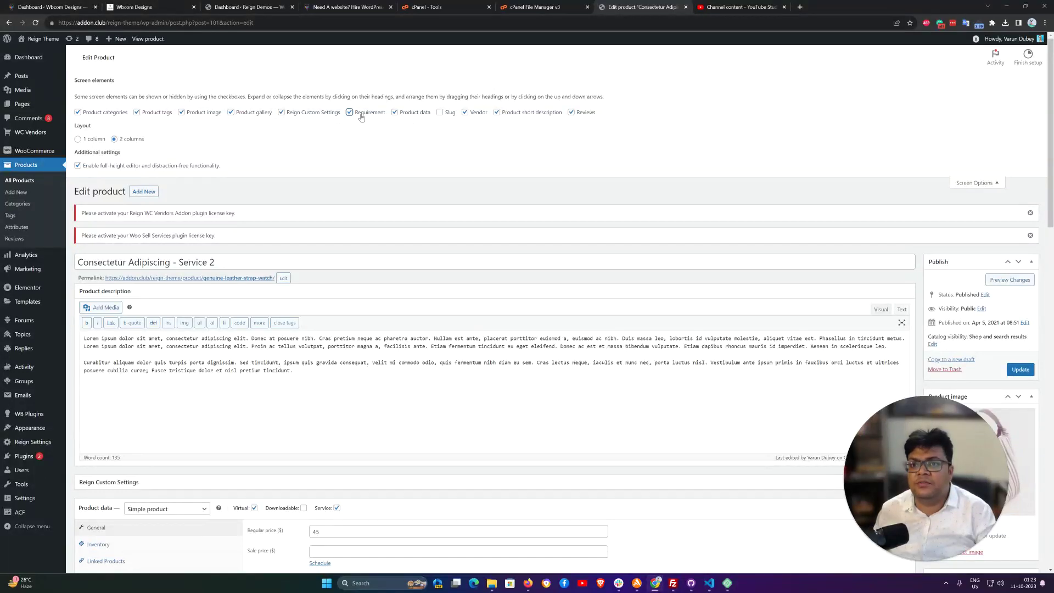
click(979, 183)
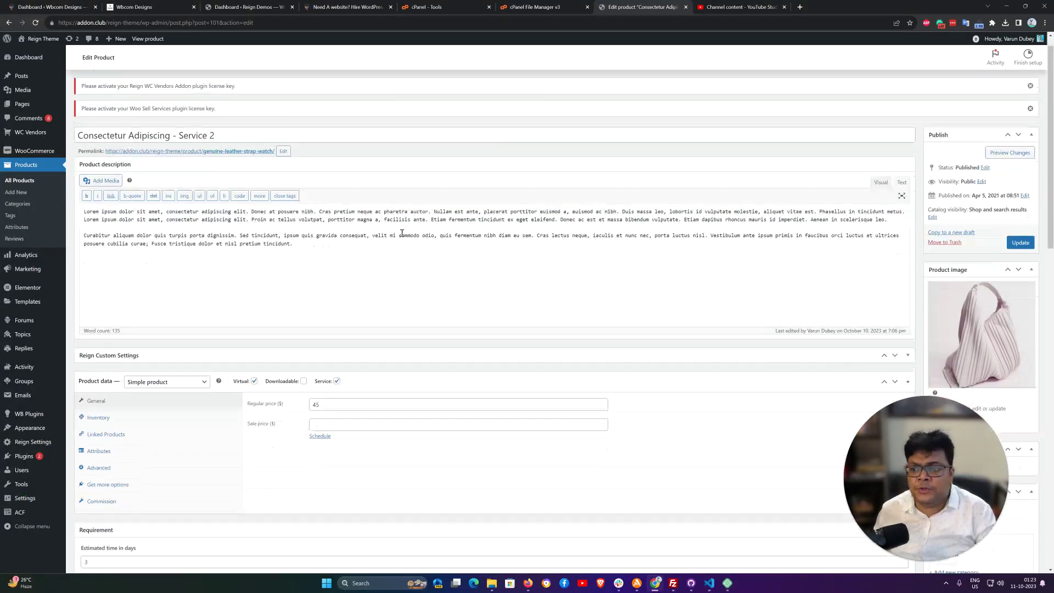
scroll(254, 238, down, 5)
scroll(157, 289, down, 2)
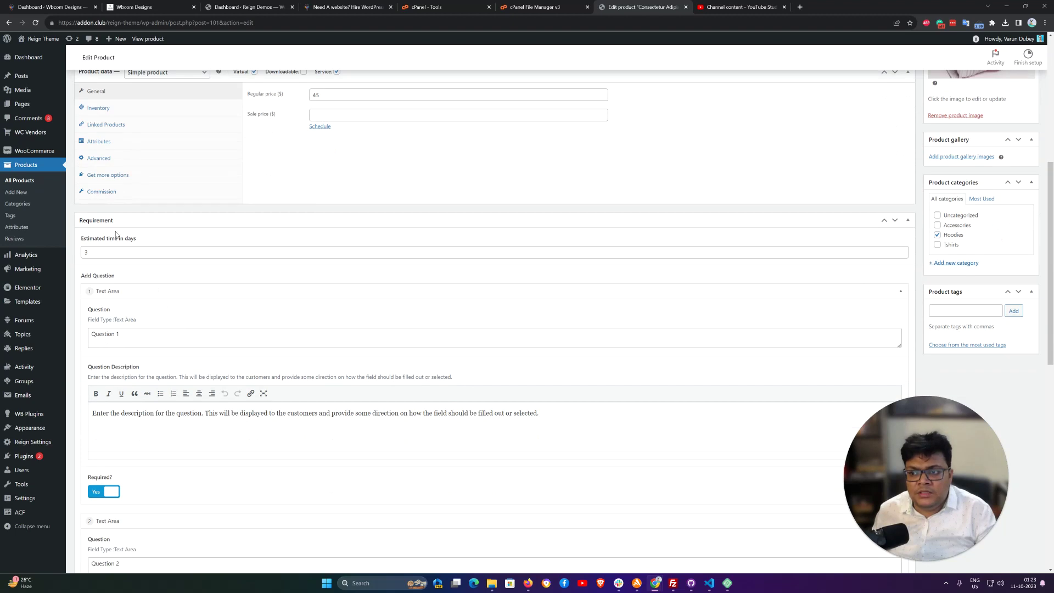
- Scroll through the Requirement questions of Consectetur Adipiscing – Service 2
scroll(212, 235, down, 1)
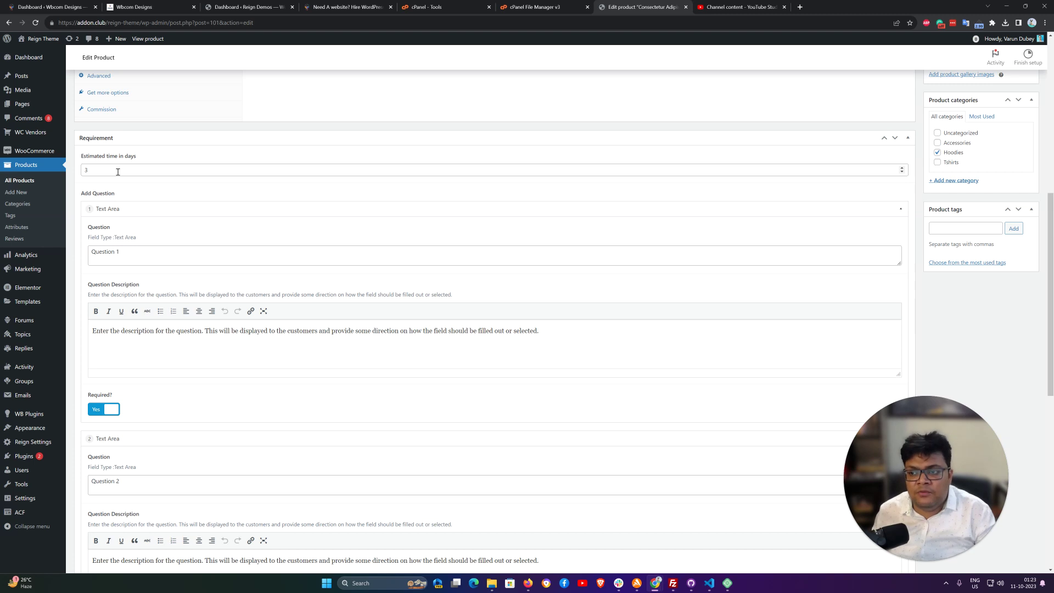
scroll(121, 165, down, 2)
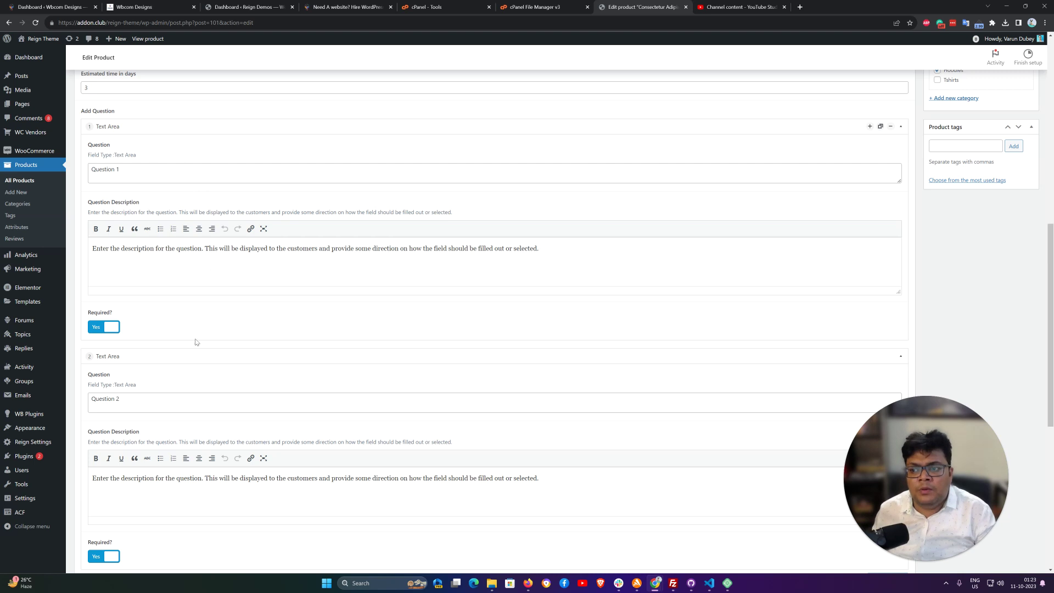
scroll(164, 308, down, 2)
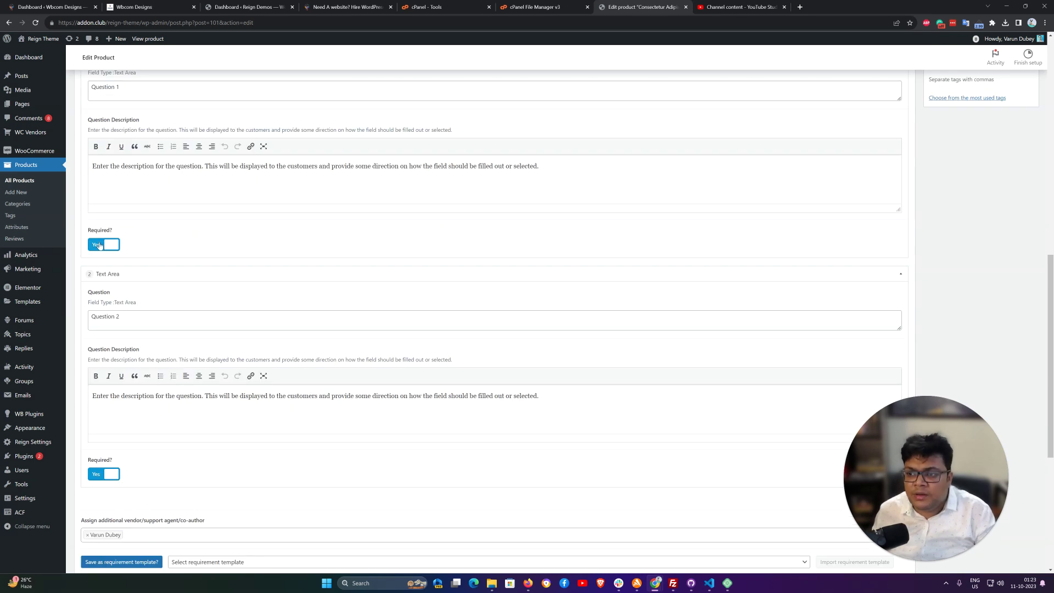
scroll(131, 447, down, 2)
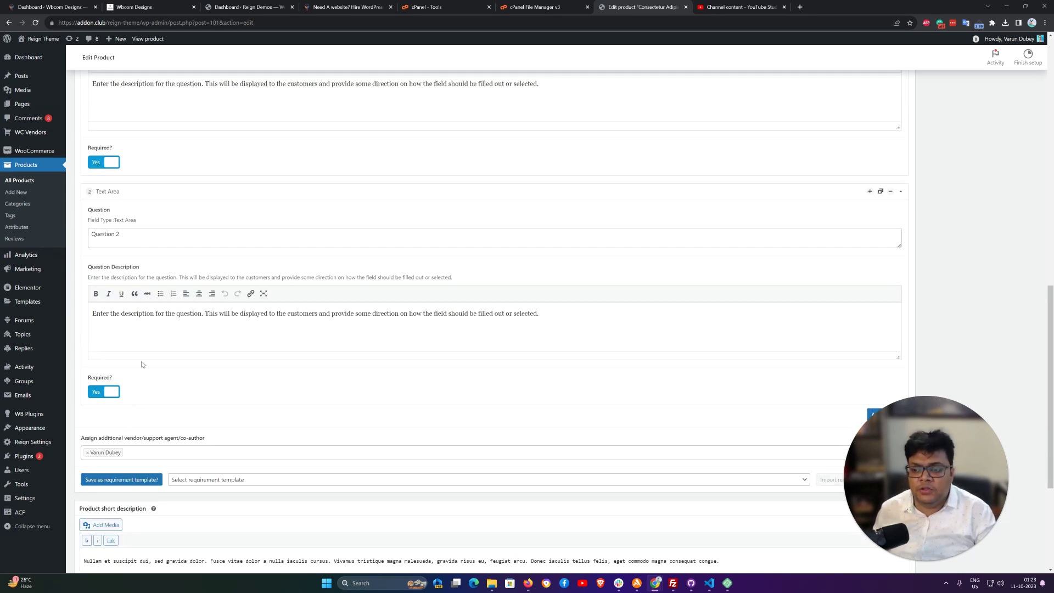
scroll(144, 365, down, 4)
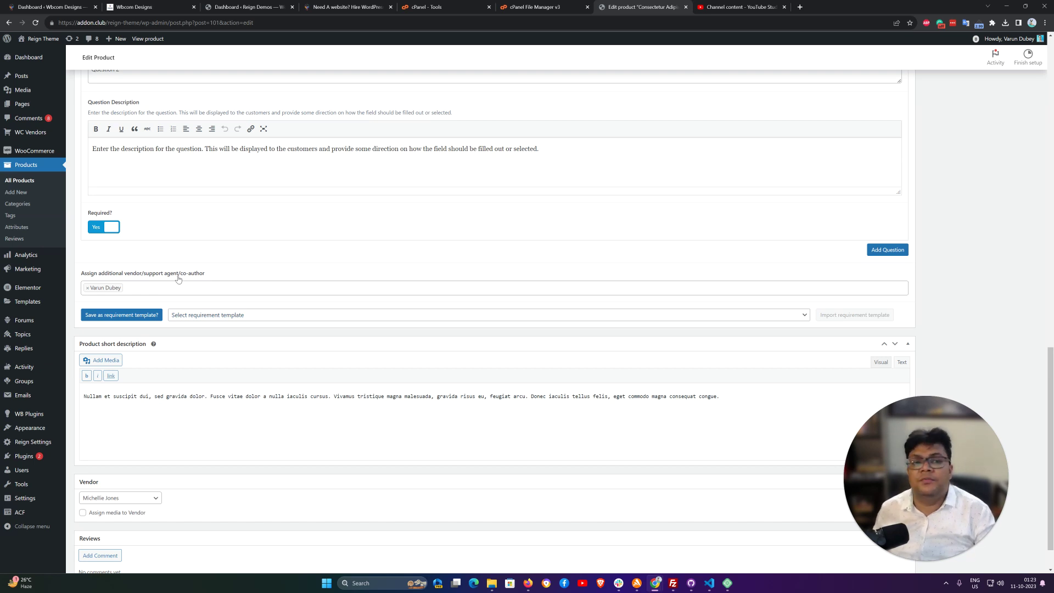
scroll(179, 280, down, 1)
scroll(216, 306, up, 10)
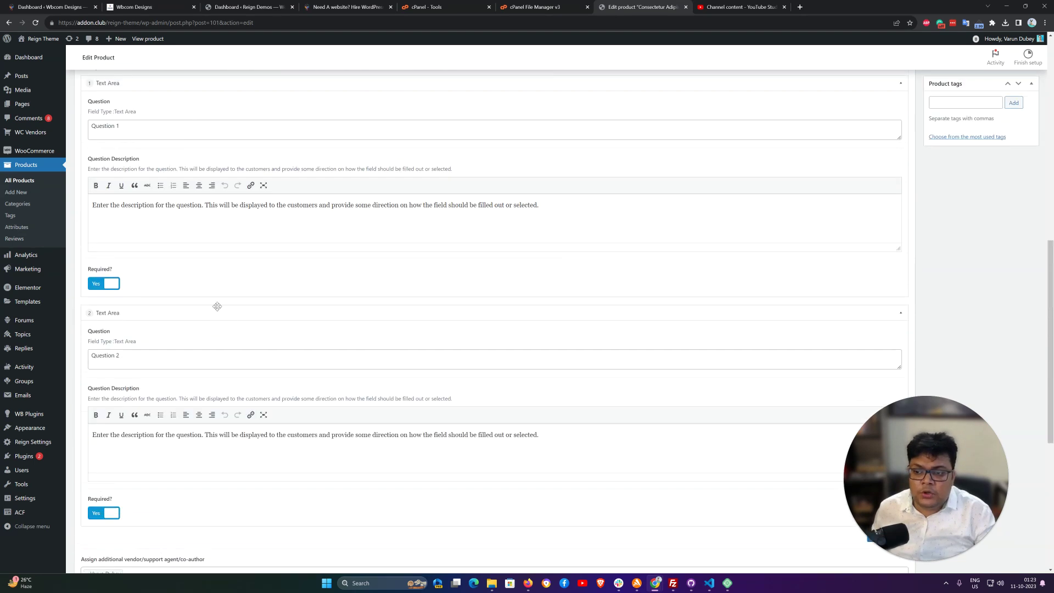
scroll(222, 305, up, 4)
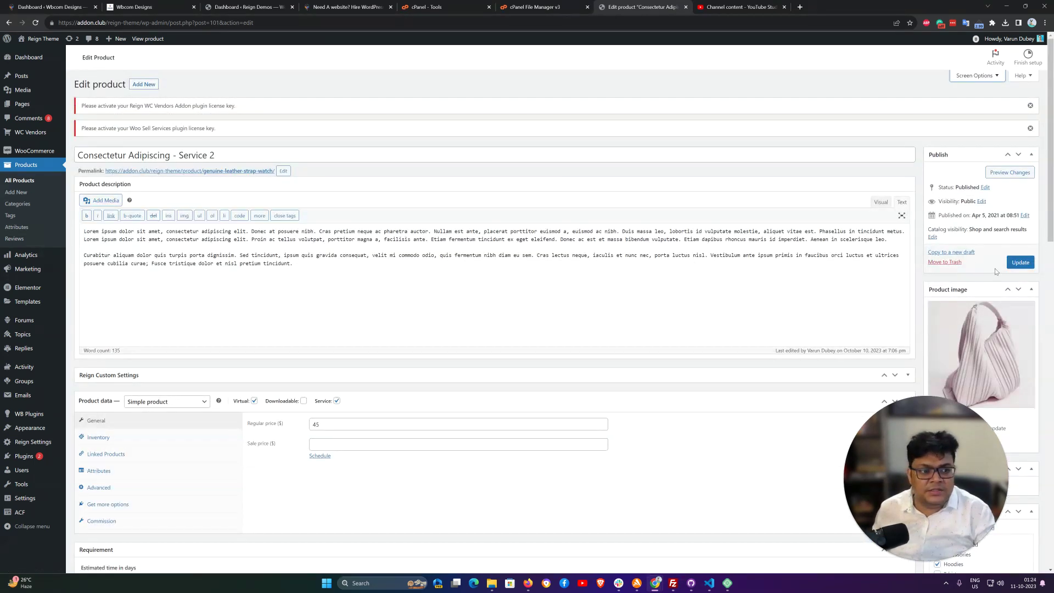
- Update the Service 2 product and visit the Reign Theme site front end
click(1020, 263)
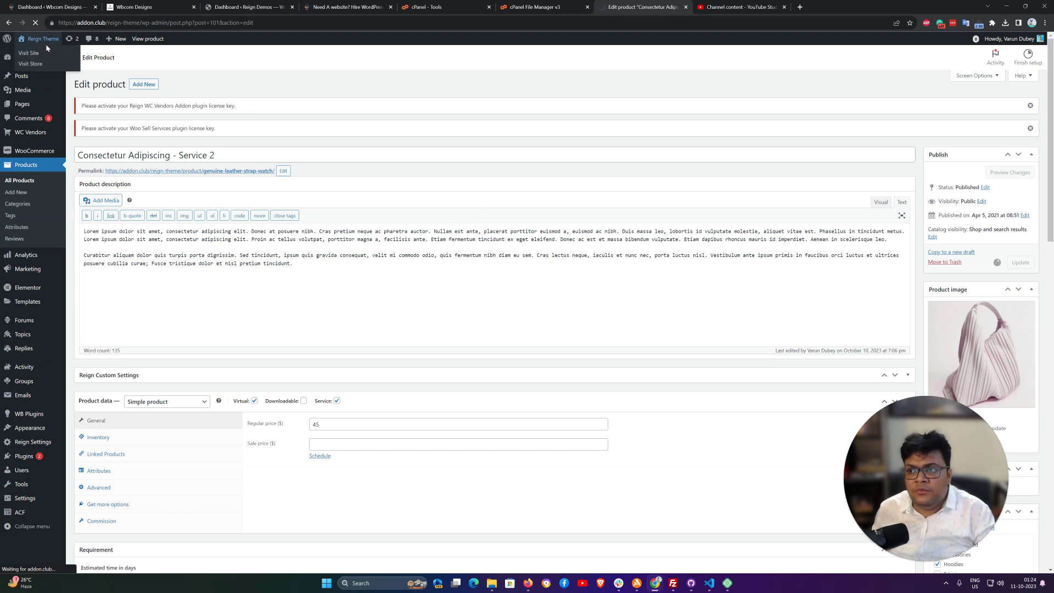
mouse_move(32, 56)
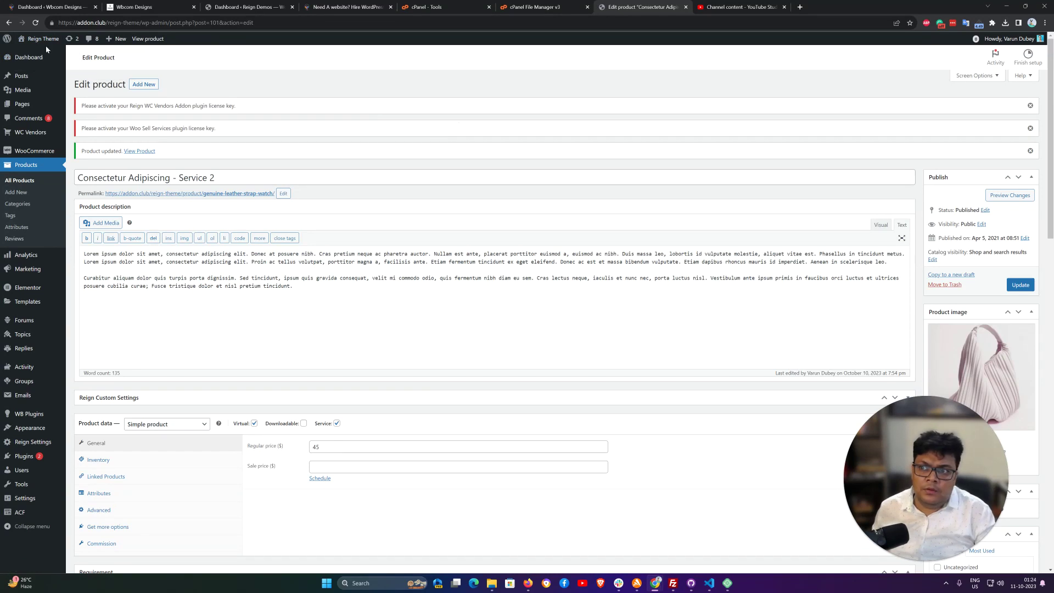
click(30, 54)
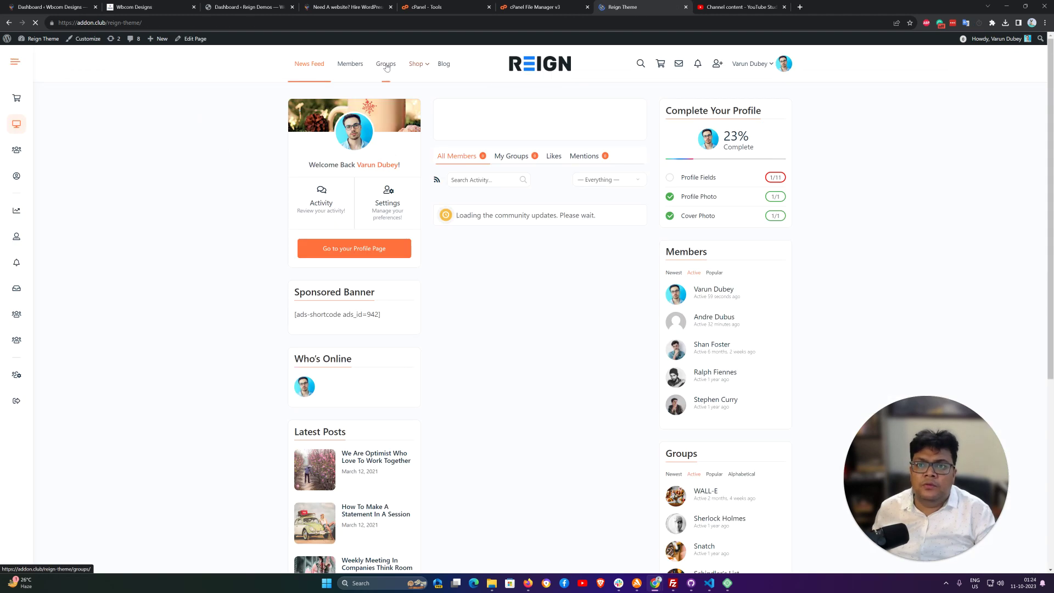
- Review the Service provider's Completed and Cancelled orders, then switch to a customer member
mouse_move(416, 63)
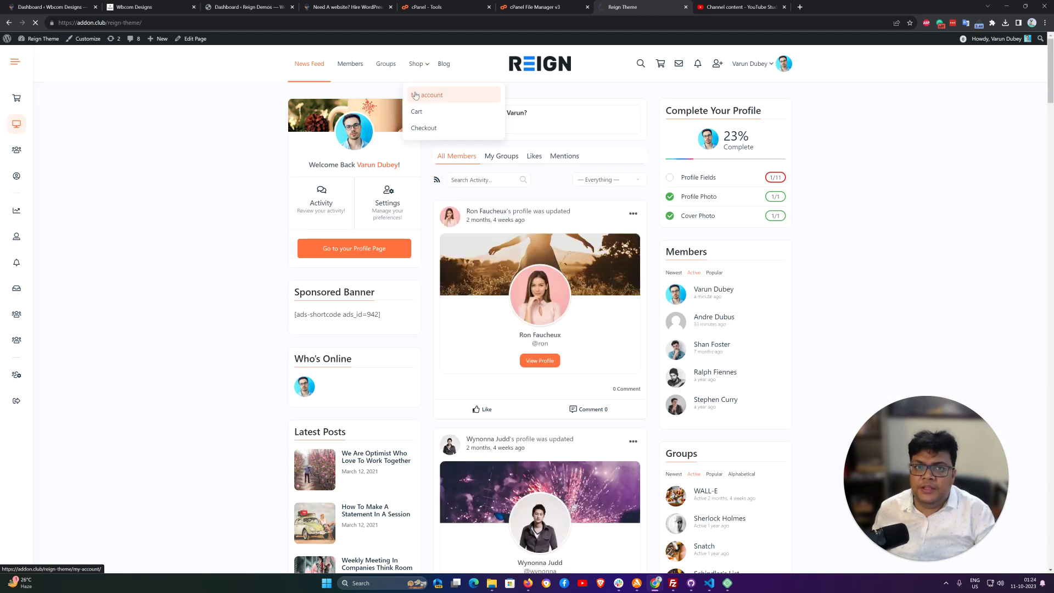
click(415, 95)
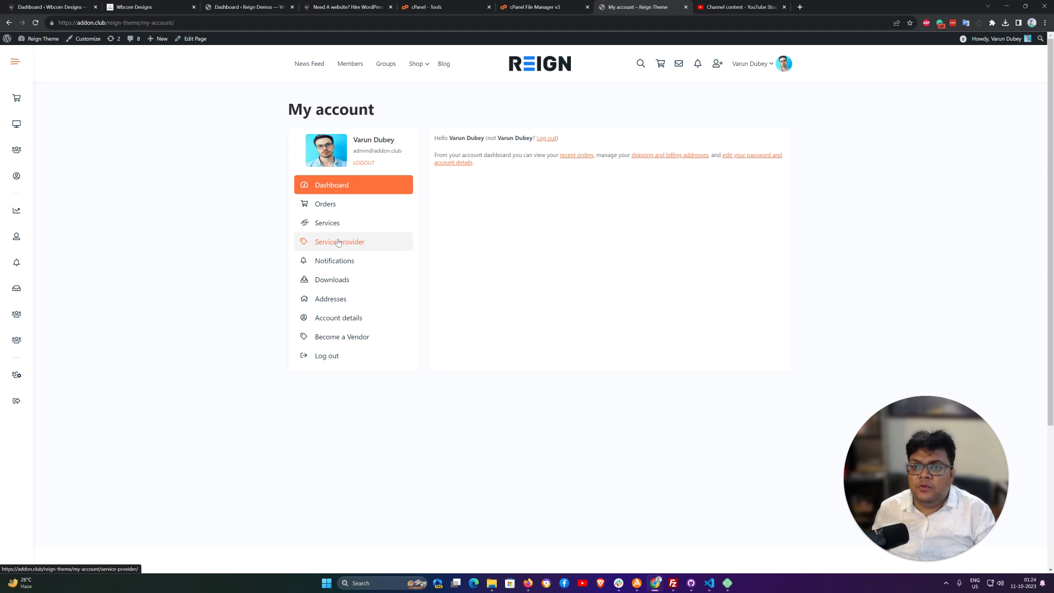
click(321, 244)
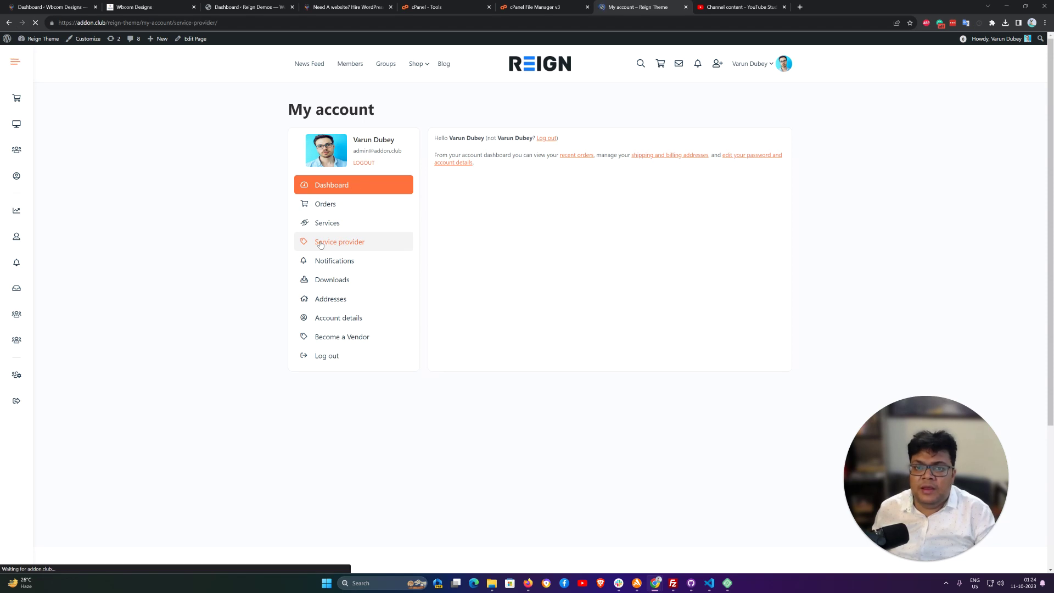
click(503, 169)
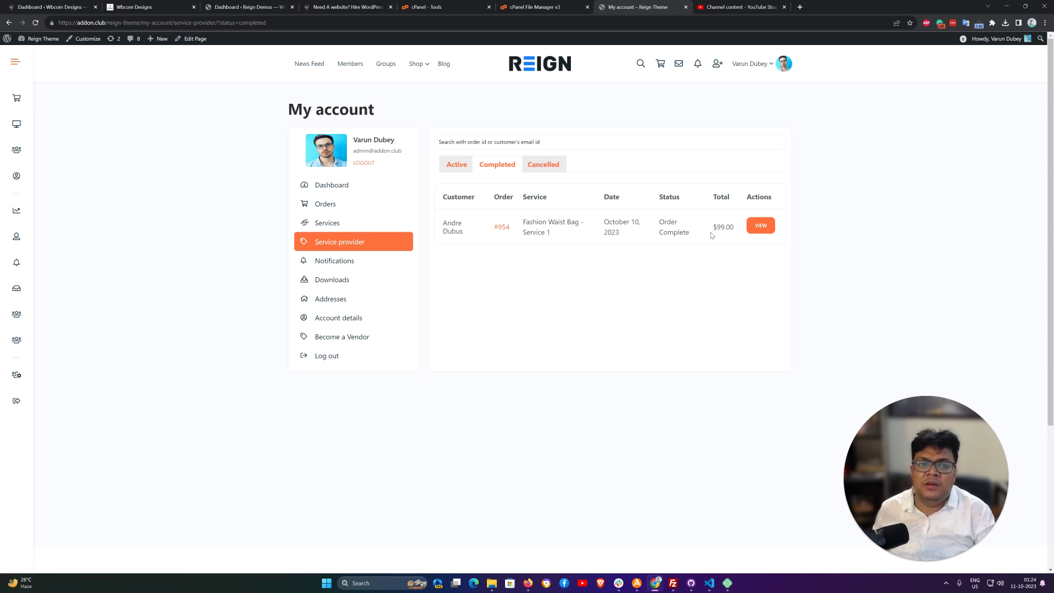
click(558, 169)
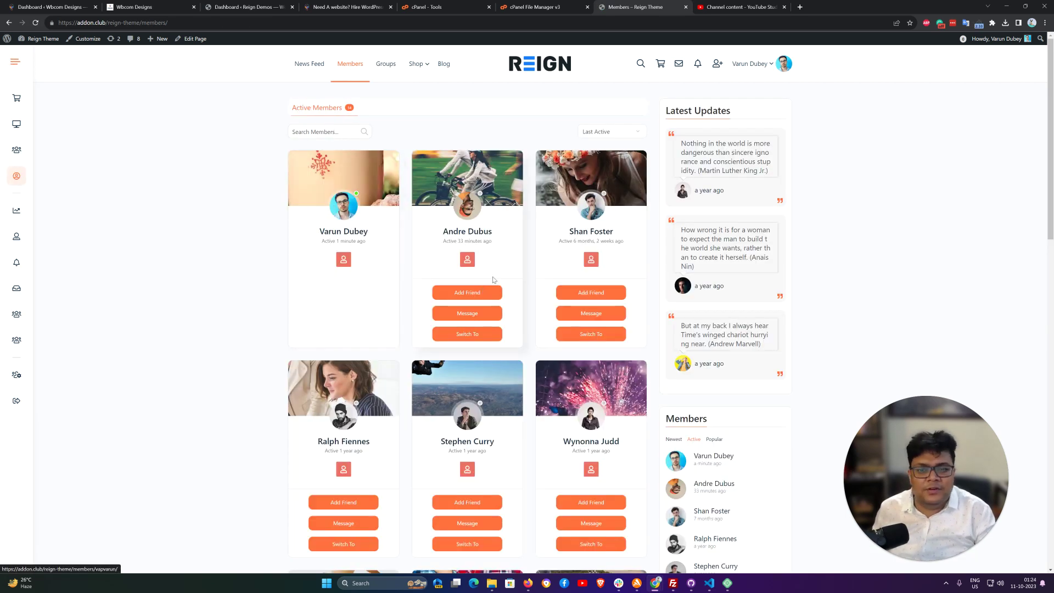
click(474, 336)
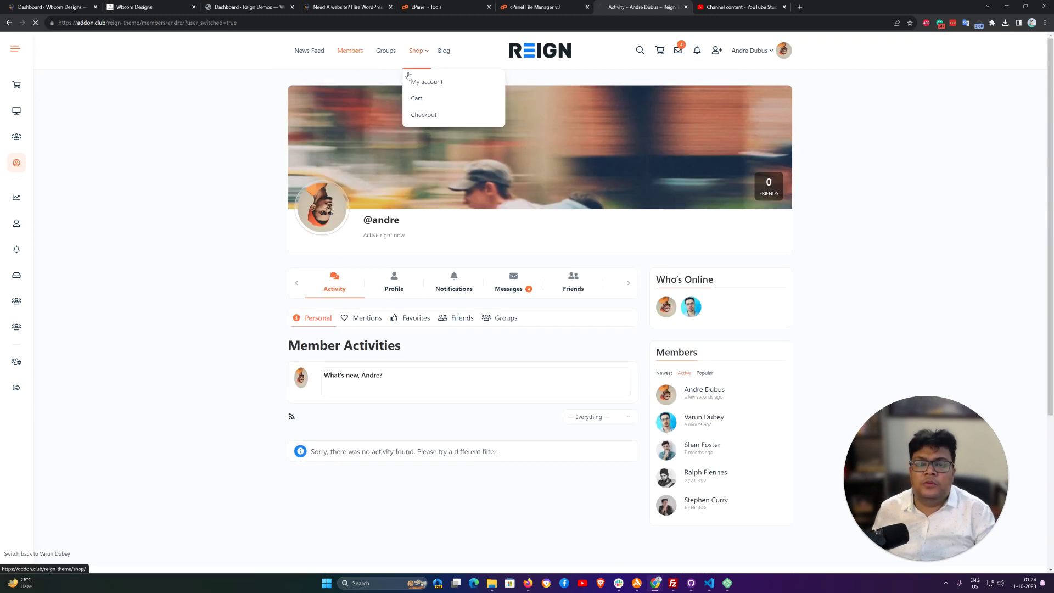
- As the customer, buy Consectetur Adipiscing – Service 2 ($45.00) via the mini-cart and checkout
click(422, 96)
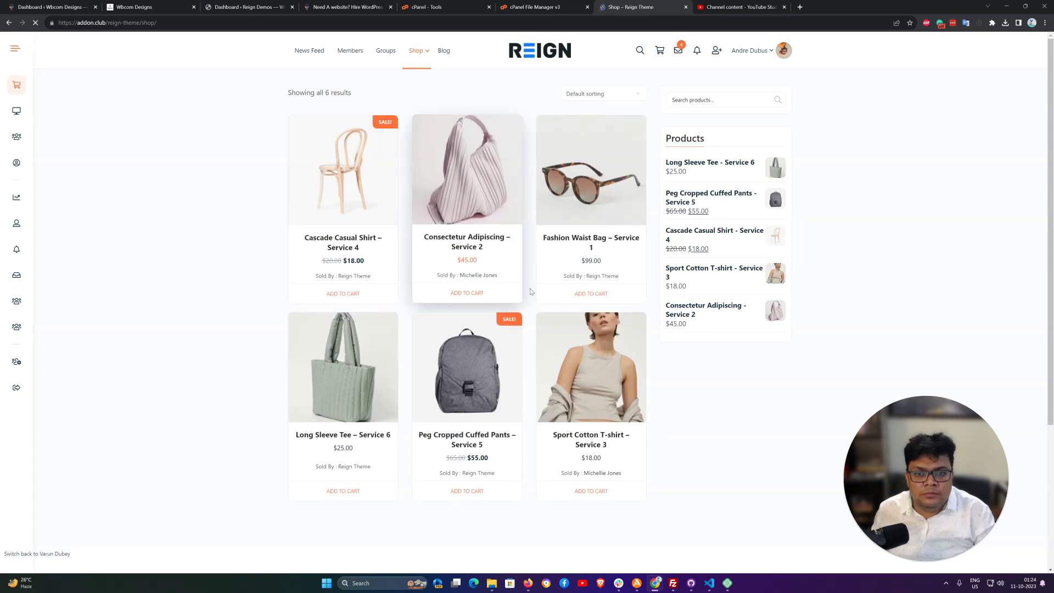
click(473, 296)
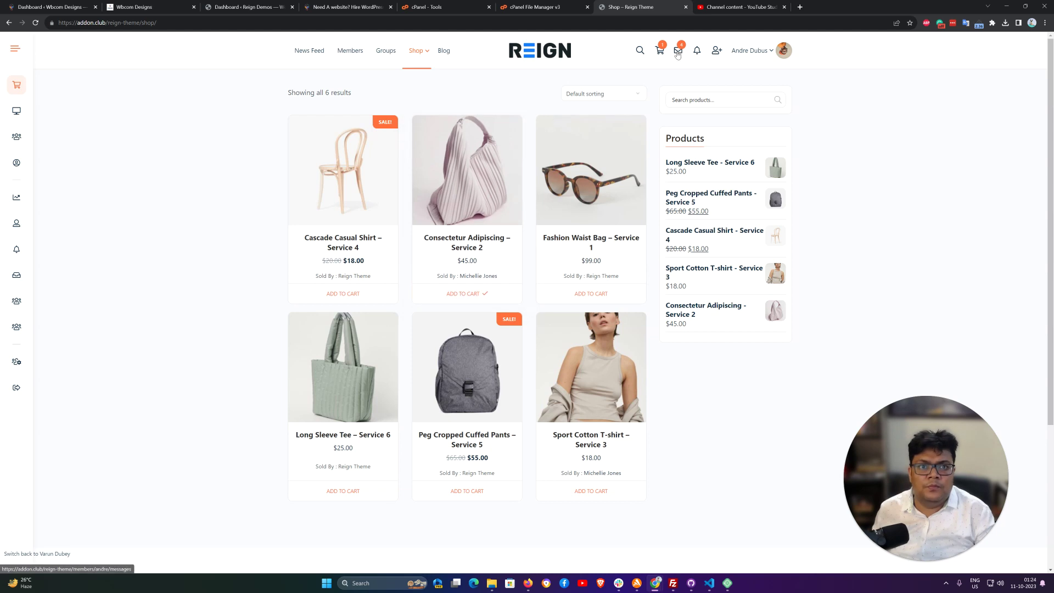
click(659, 51)
click(622, 167)
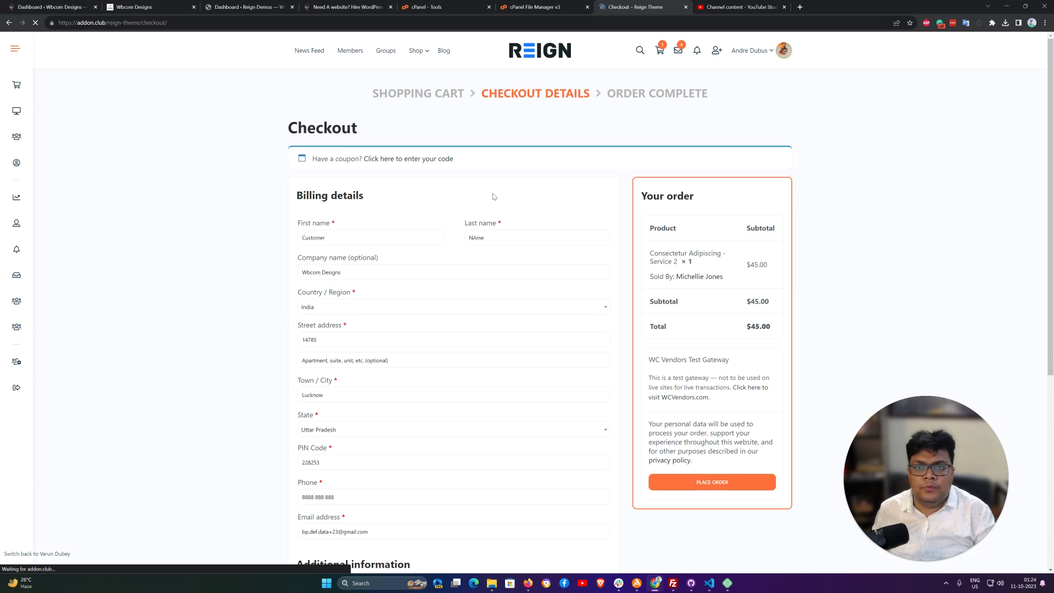
scroll(598, 319, down, 3)
click(697, 317)
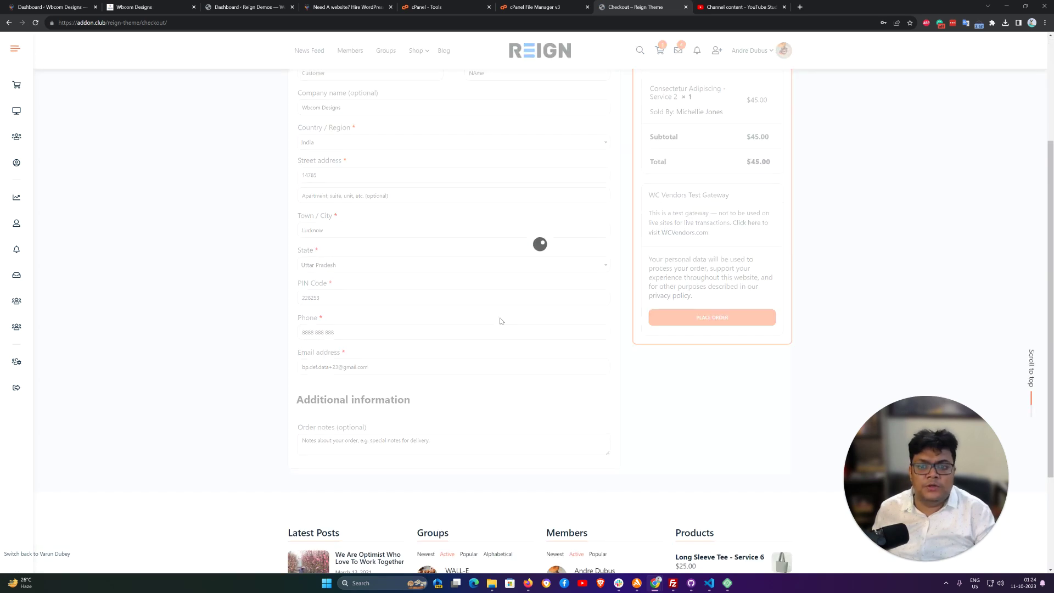
scroll(608, 192, up, 3)
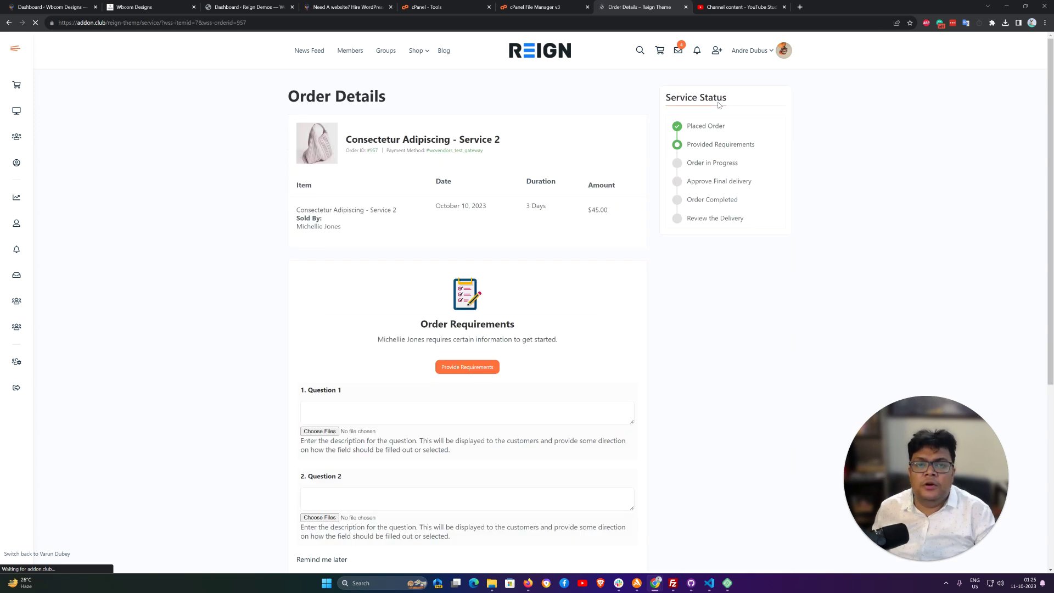
- Collapse and re-expand Provide Requirements on Order Details, then switch back to the admin account
scroll(532, 226, down, 2)
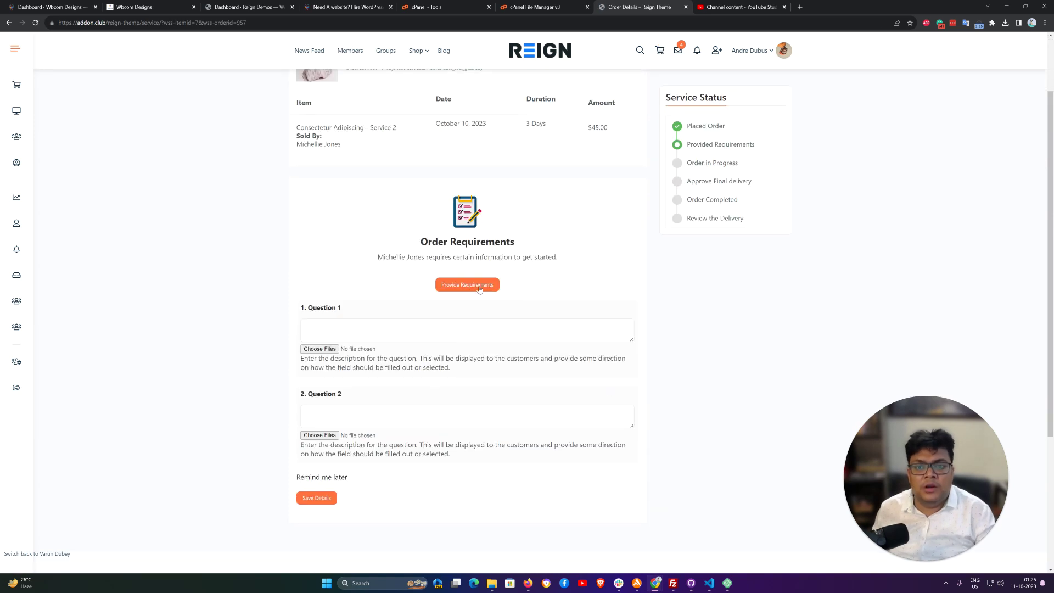
click(480, 290)
click(457, 287)
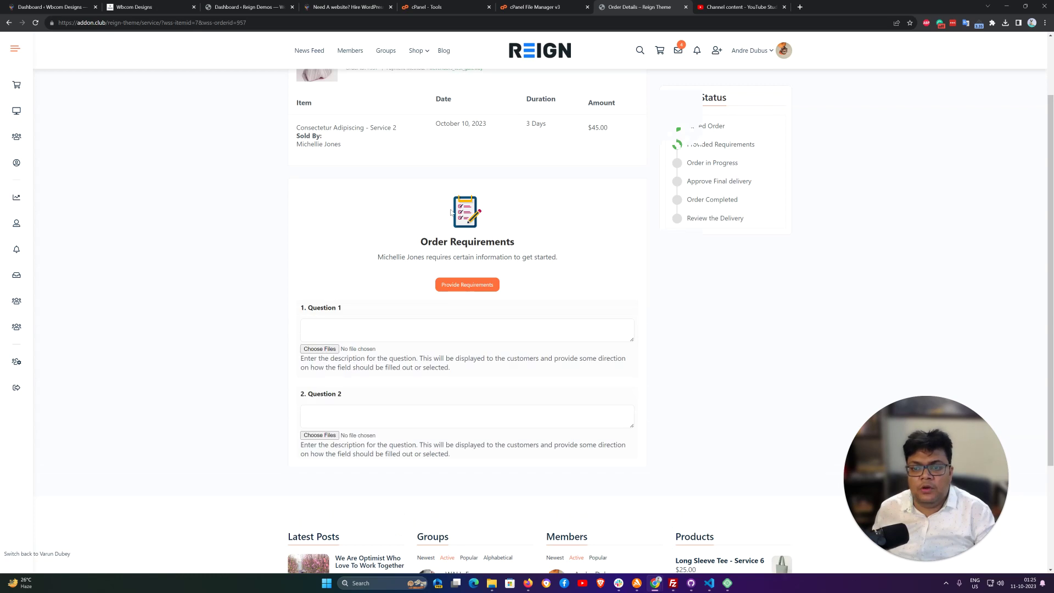
scroll(453, 223, up, 2)
scroll(422, 400, down, 5)
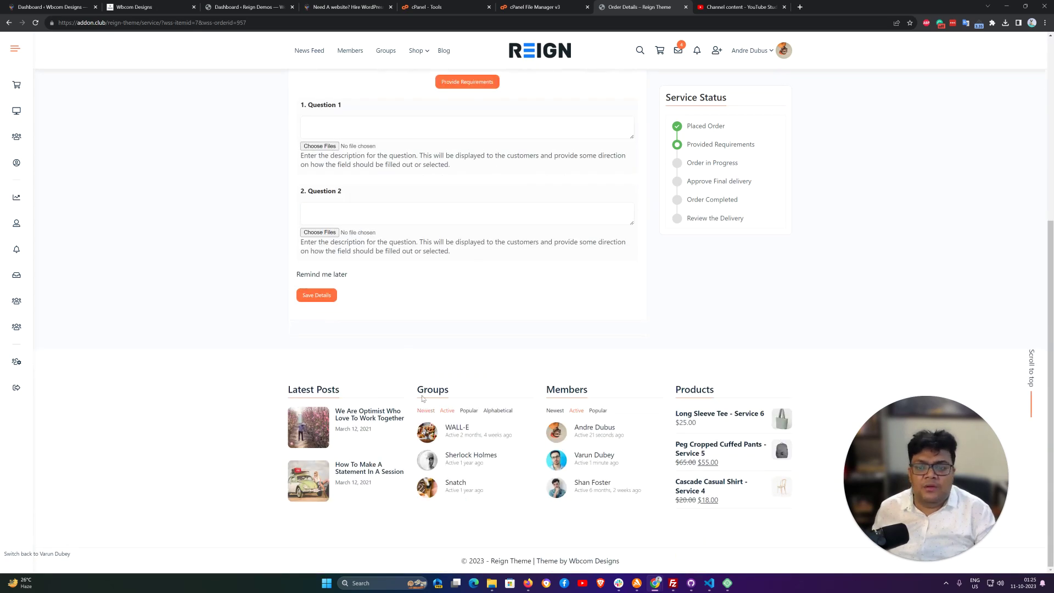
scroll(360, 388, up, 5)
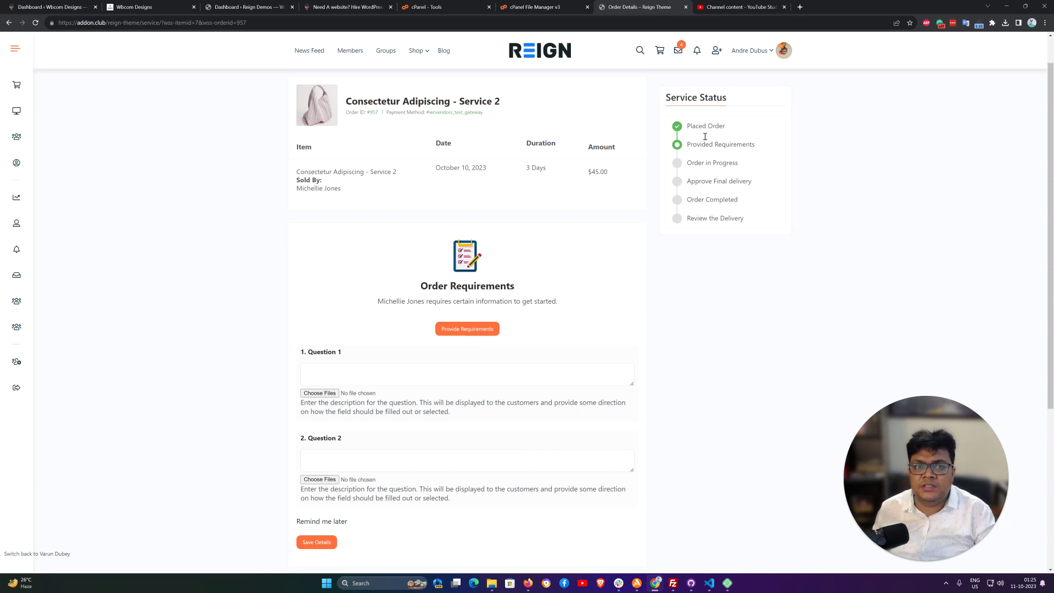
scroll(705, 218, up, 1)
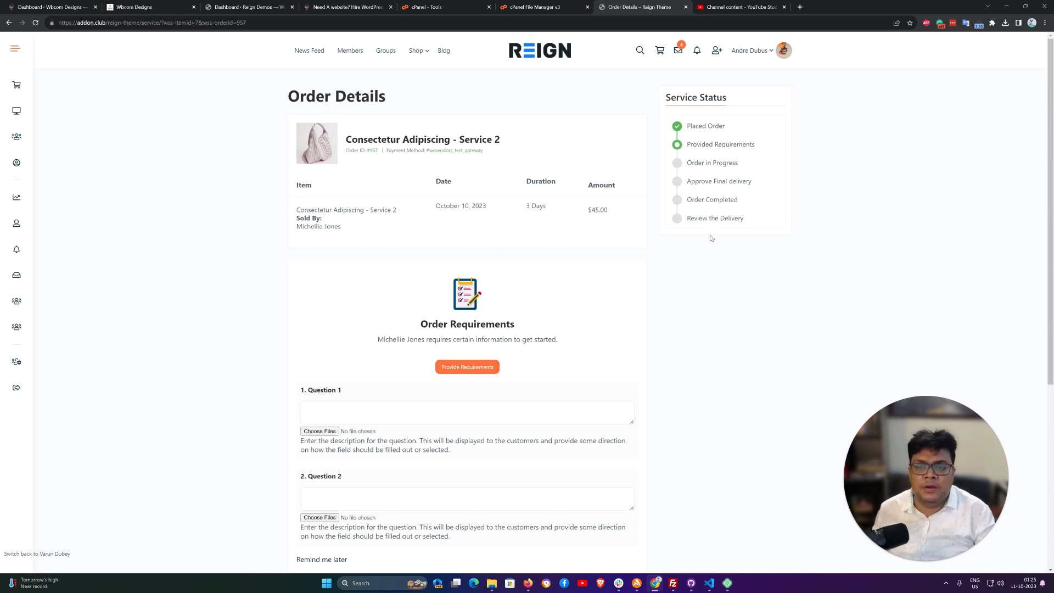
scroll(602, 304, down, 5)
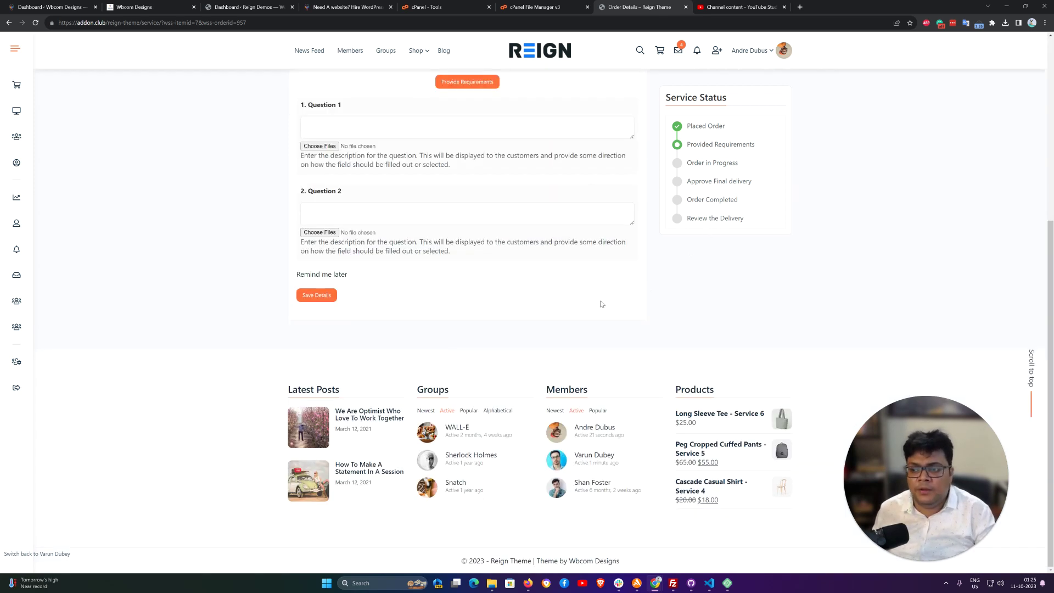
click(52, 554)
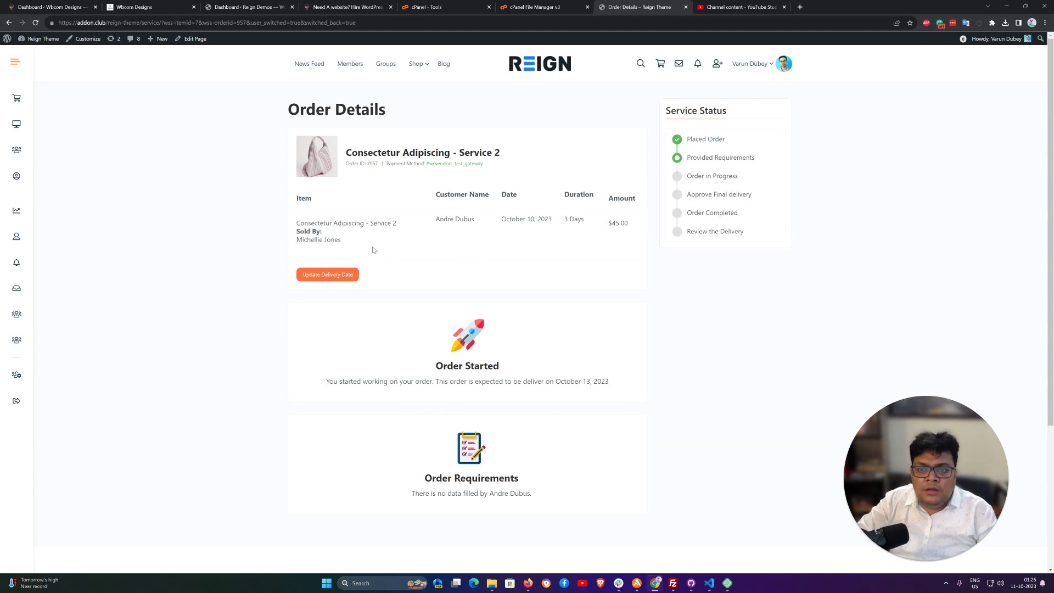
- Switch to the service seller's account from her card in the Members directory
triple_click(305, 240)
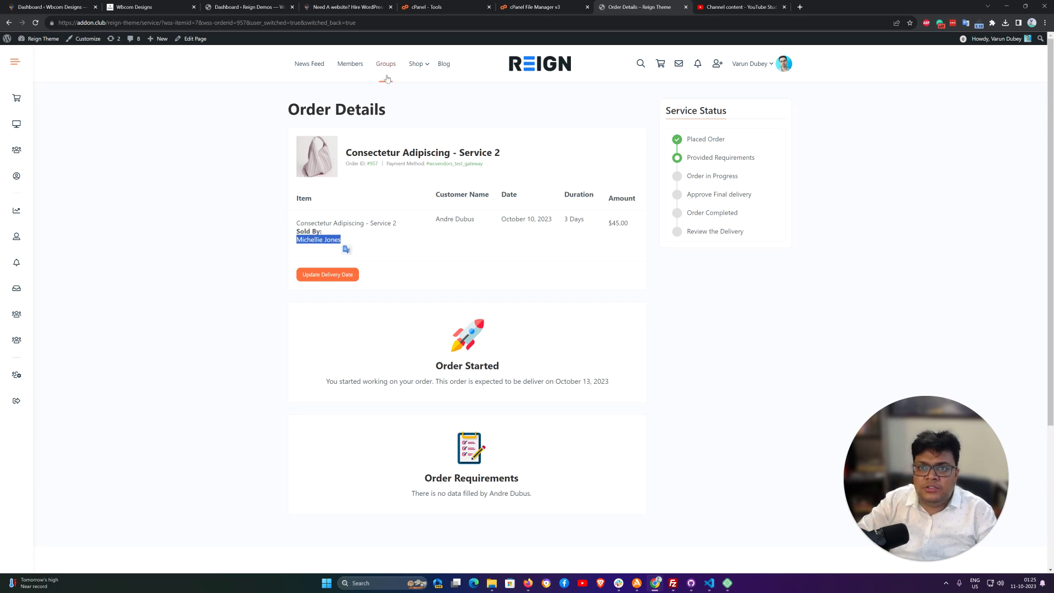
click(353, 65)
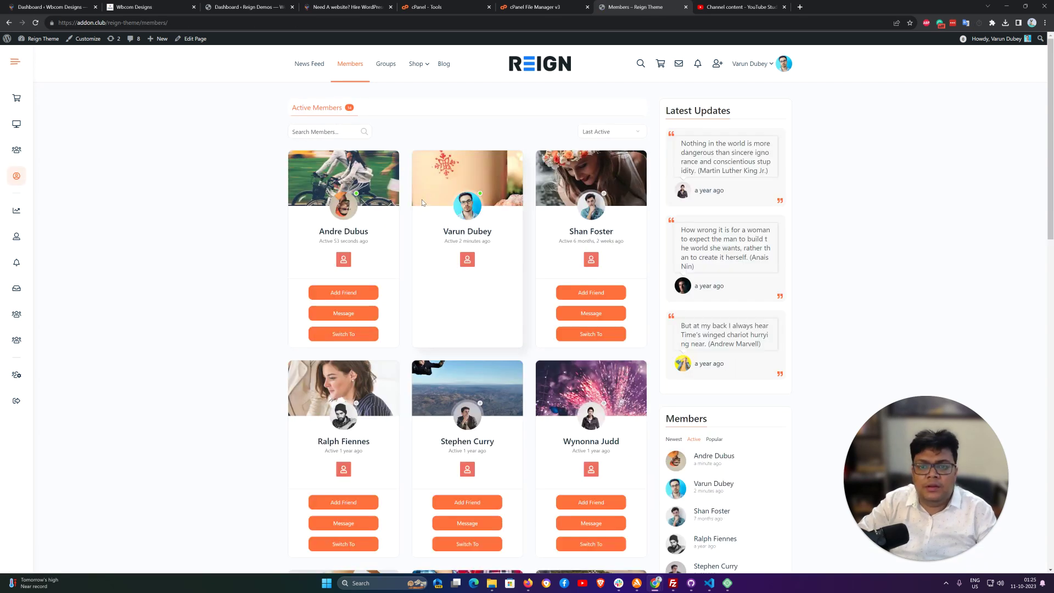
scroll(457, 256, down, 6)
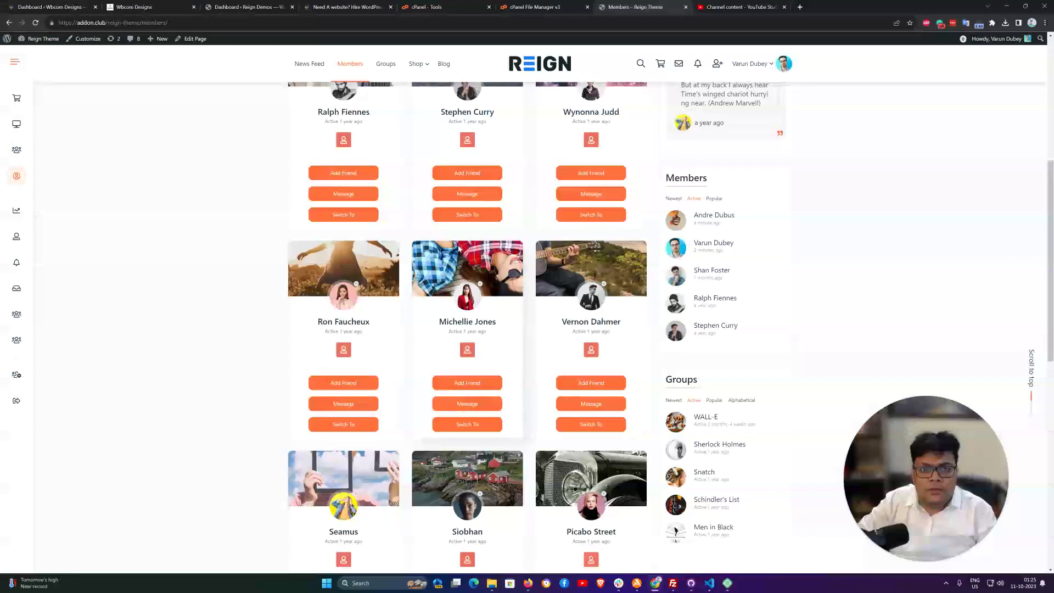
click(470, 425)
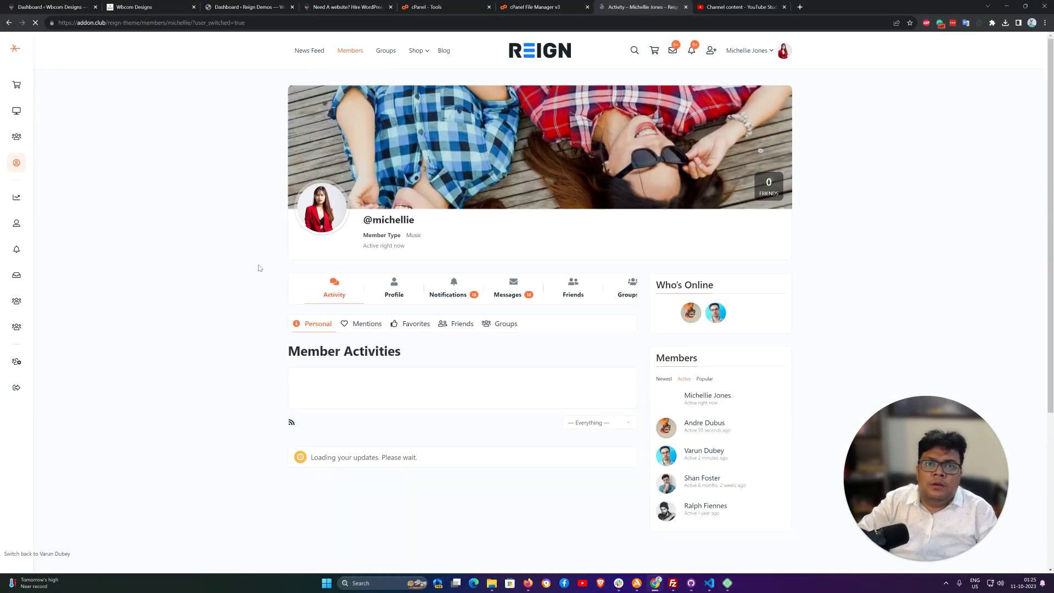
- As the seller, open the Waiting For Requirement order's details from Service provider orders
mouse_move(417, 55)
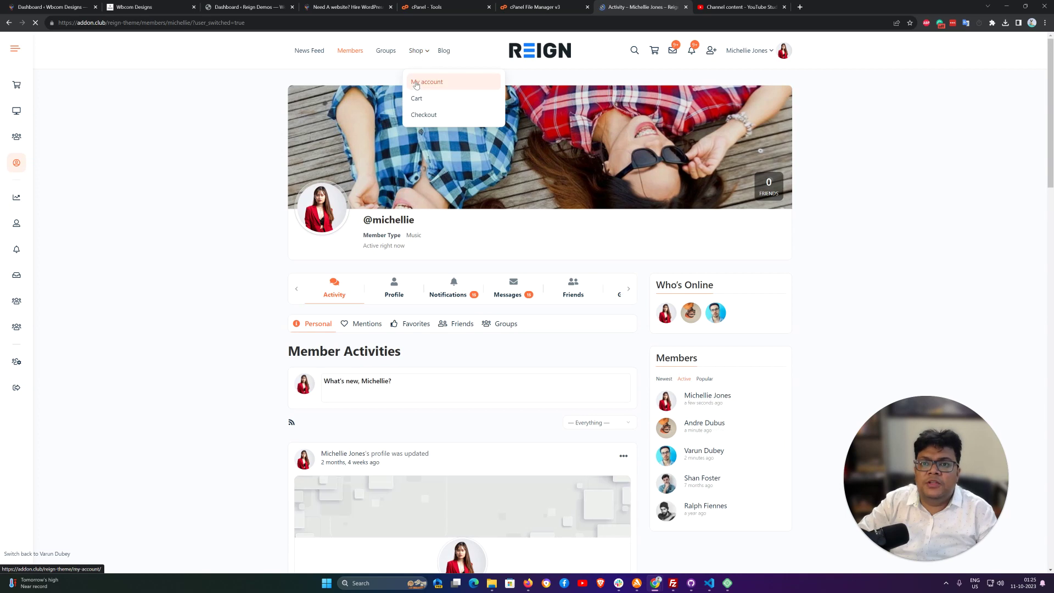
click(417, 83)
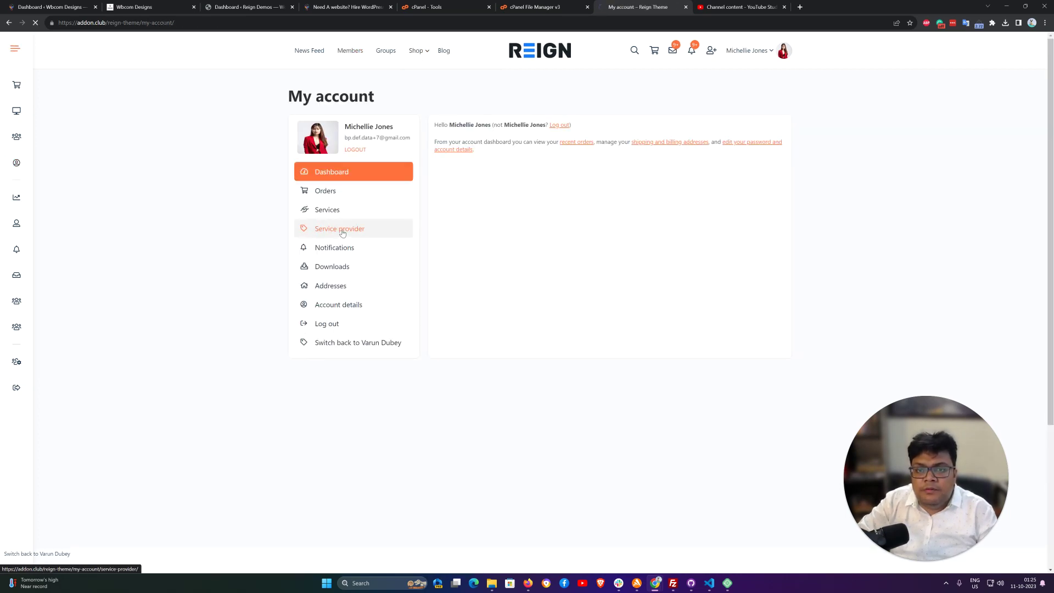
click(342, 233)
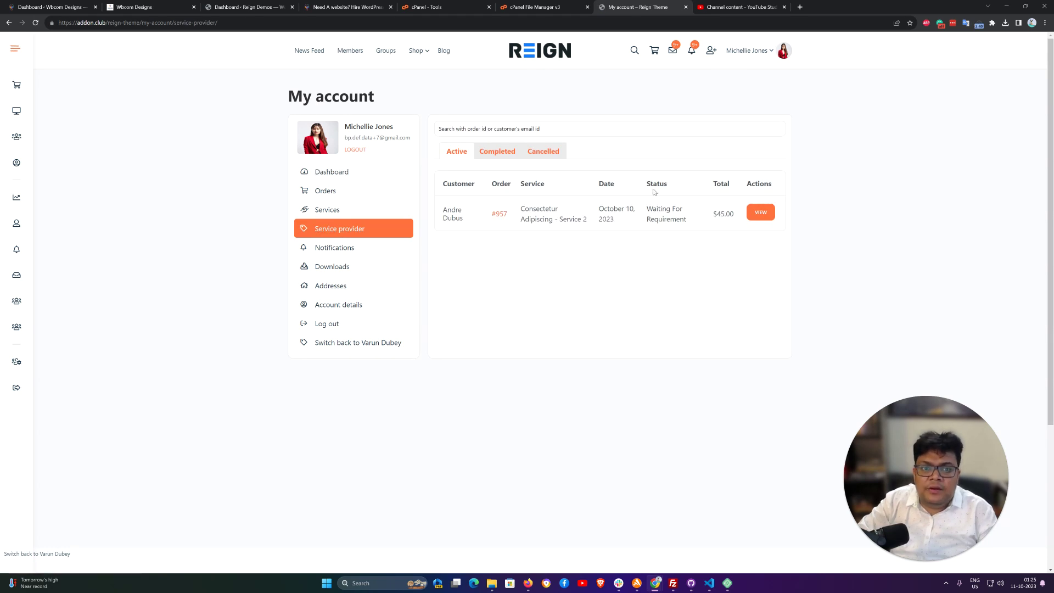
drag(649, 208, 690, 221)
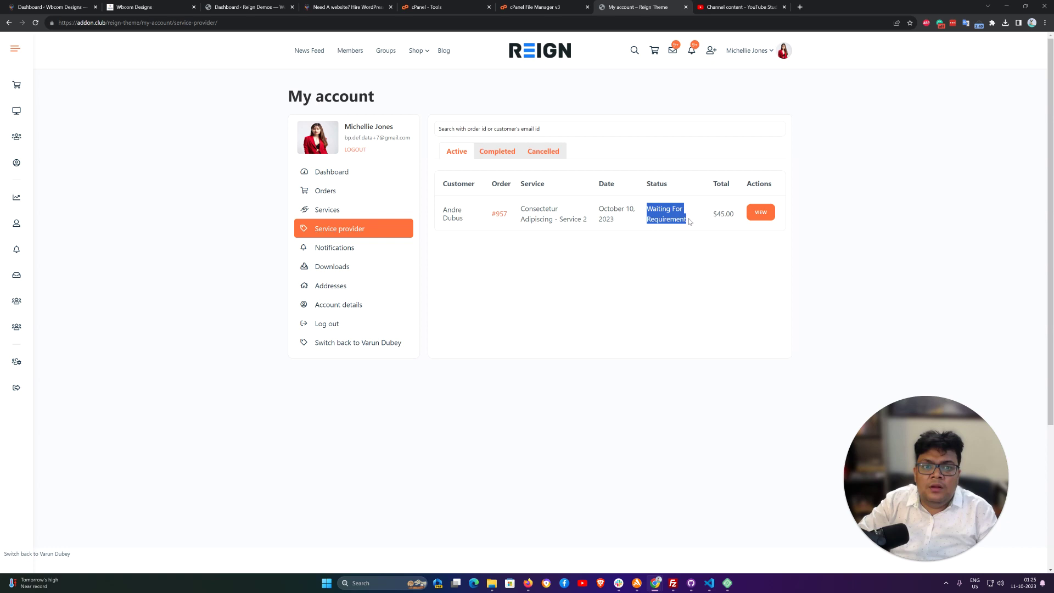
click(677, 255)
click(761, 213)
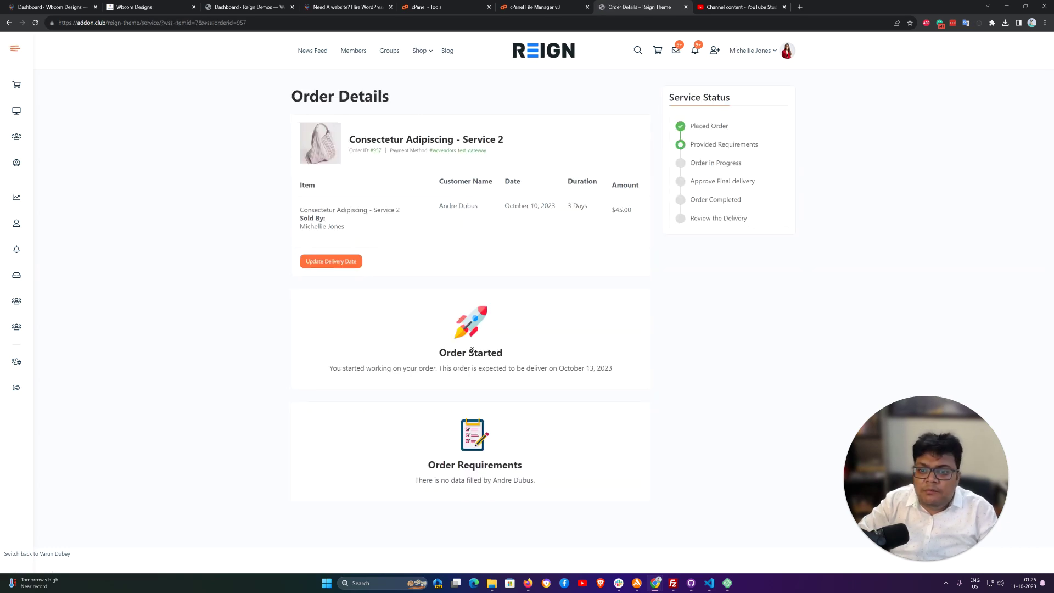
- Highlight the missing-requirements note on Order Details, then switch back to the admin account
drag(407, 482, 558, 482)
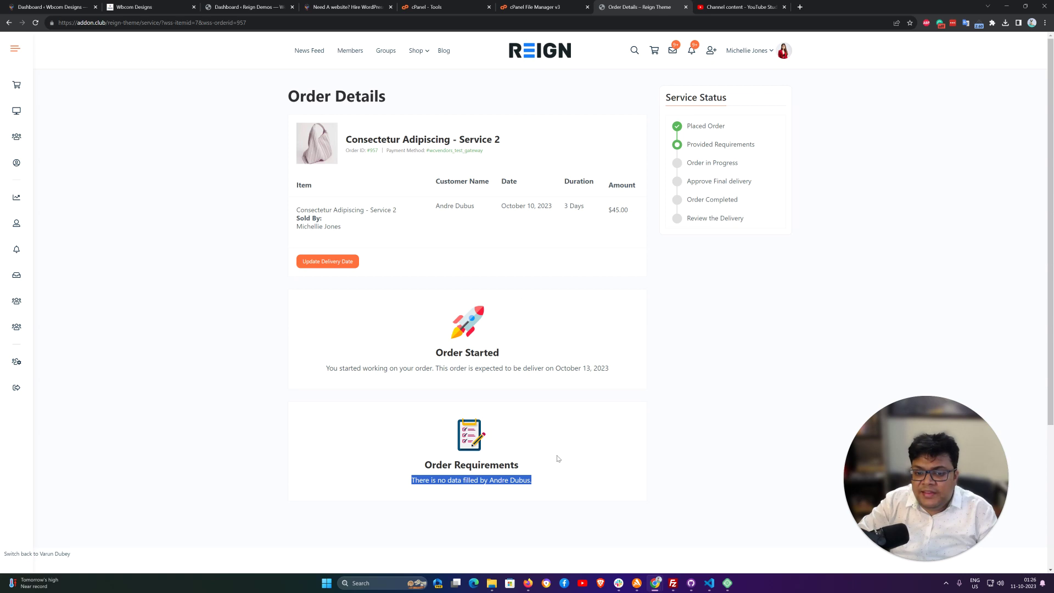
scroll(429, 469, down, 4)
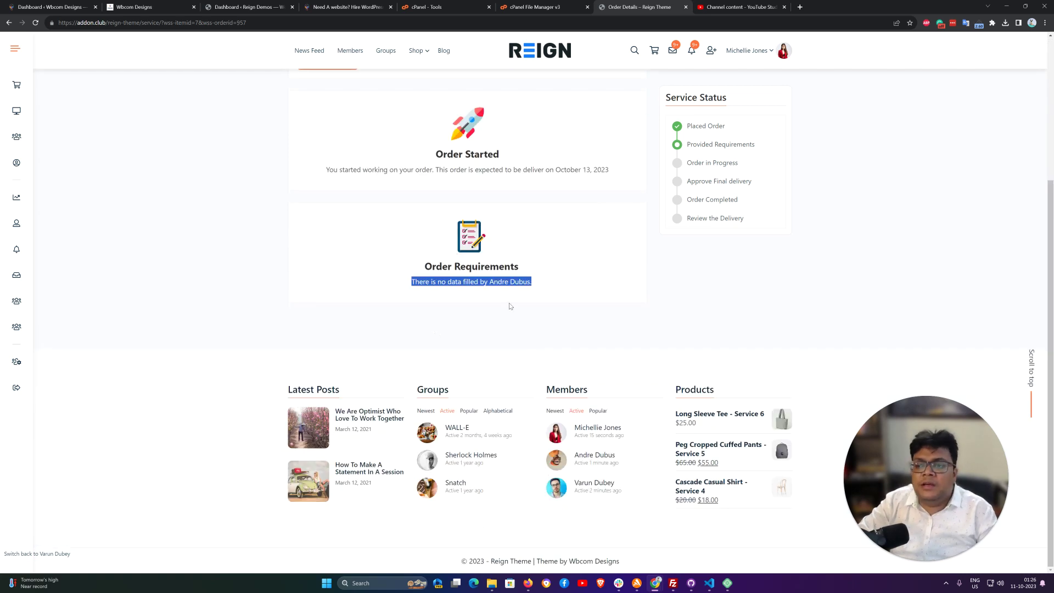
scroll(510, 306, up, 4)
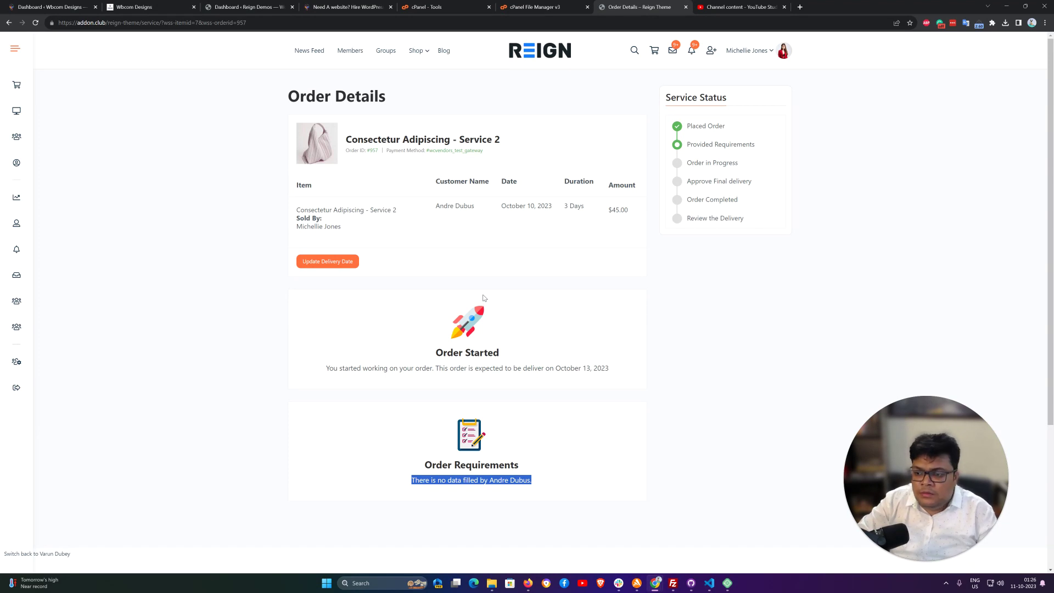
click(33, 555)
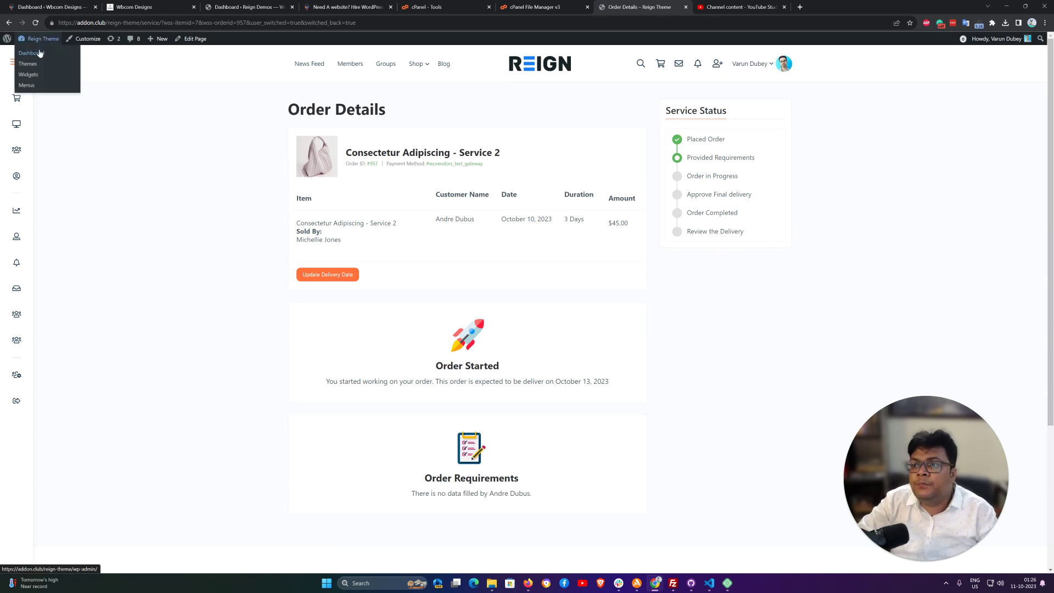
- Open the WooCommerce orders list showing #957 Processing and #954 Completed, and read the Processing note
click(39, 53)
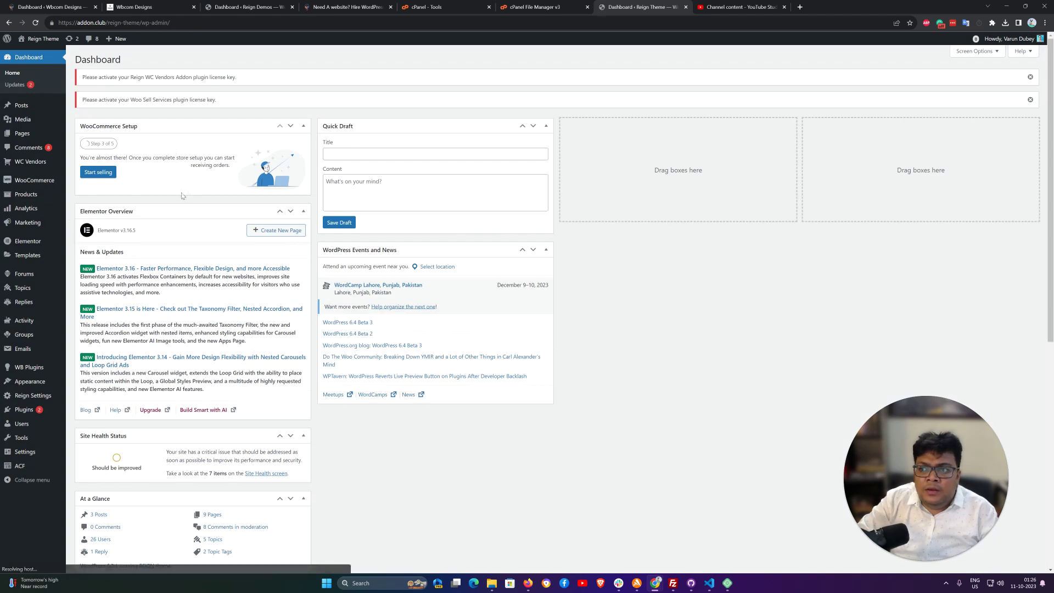
mouse_move(34, 182)
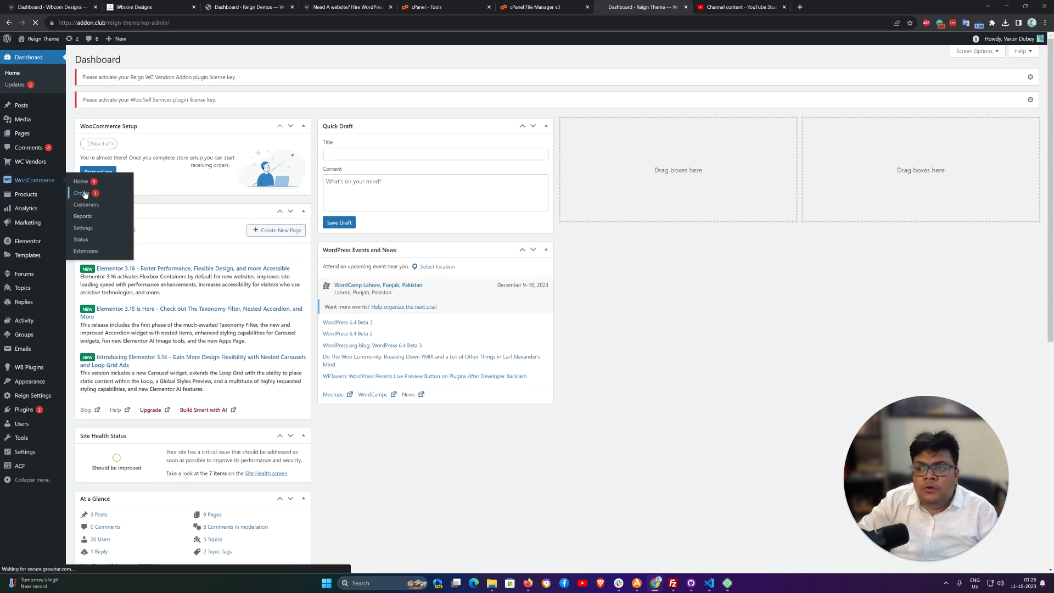
click(81, 194)
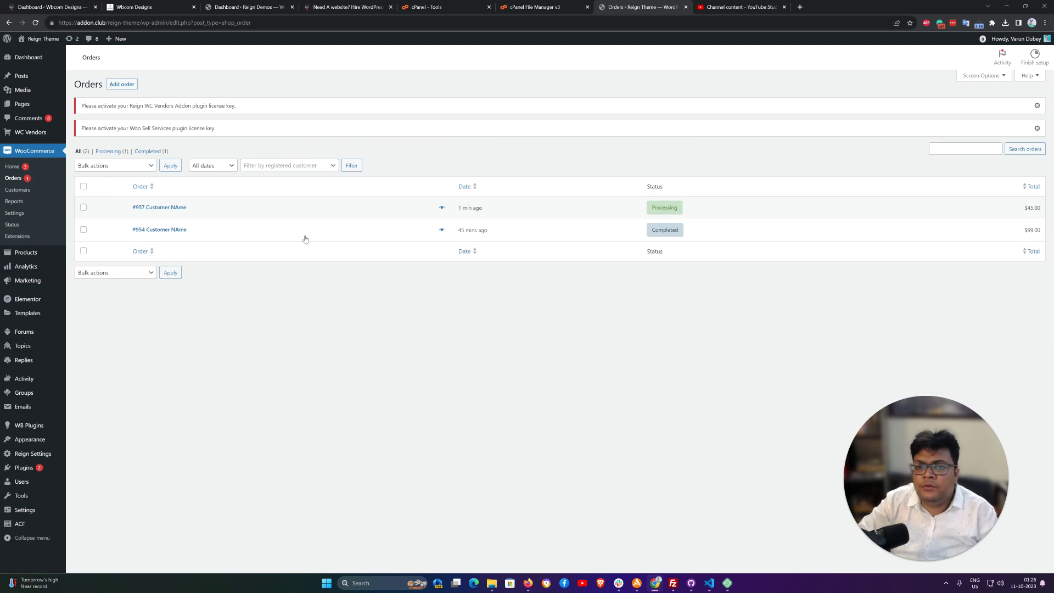
mouse_move(682, 212)
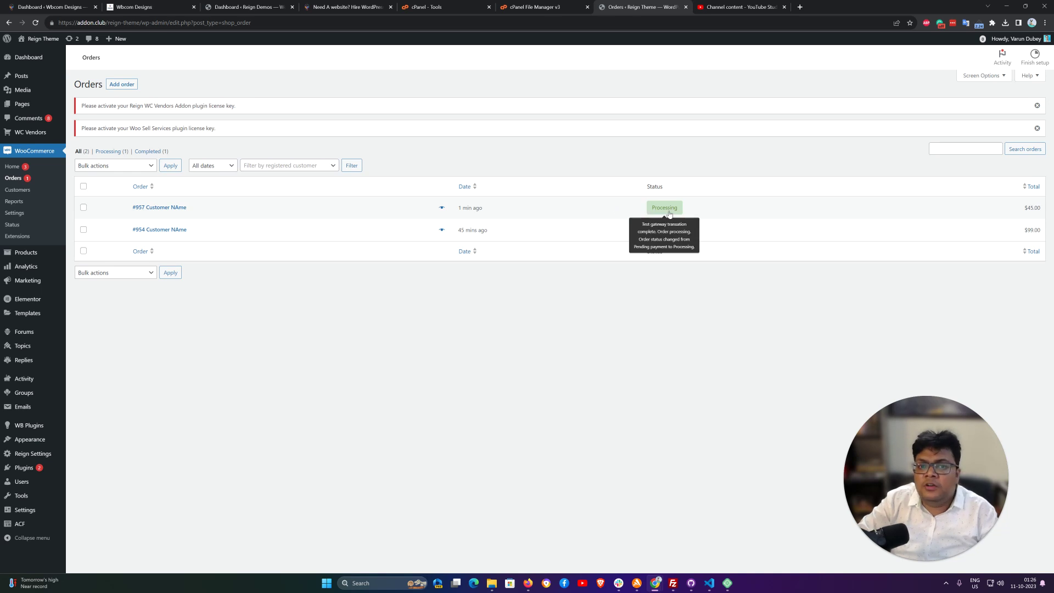
mouse_move(671, 235)
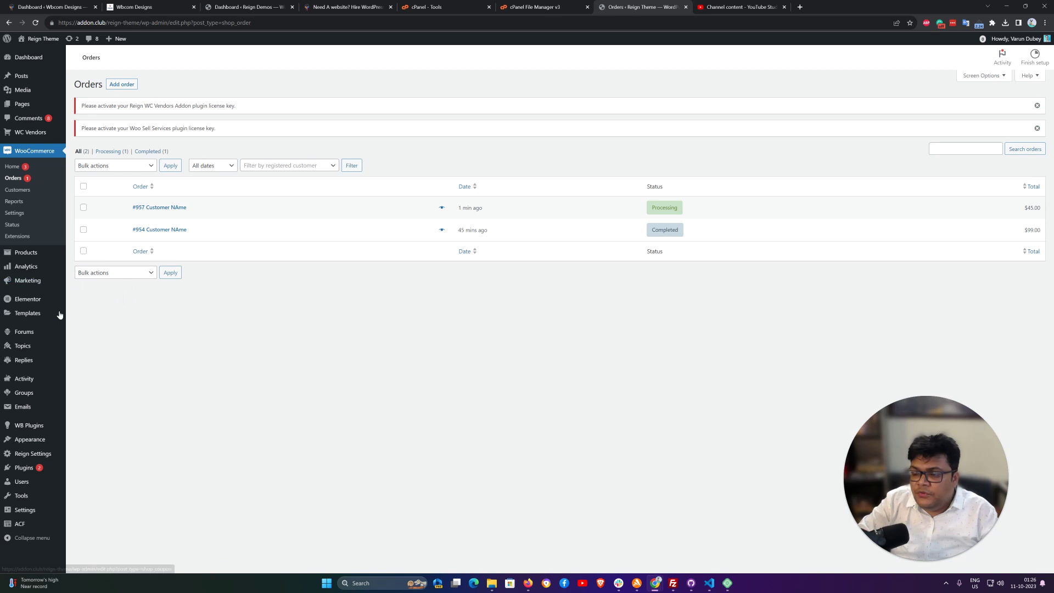
- Go to Appearance > Widgets to see the sidebar widget areas
mouse_move(54, 317)
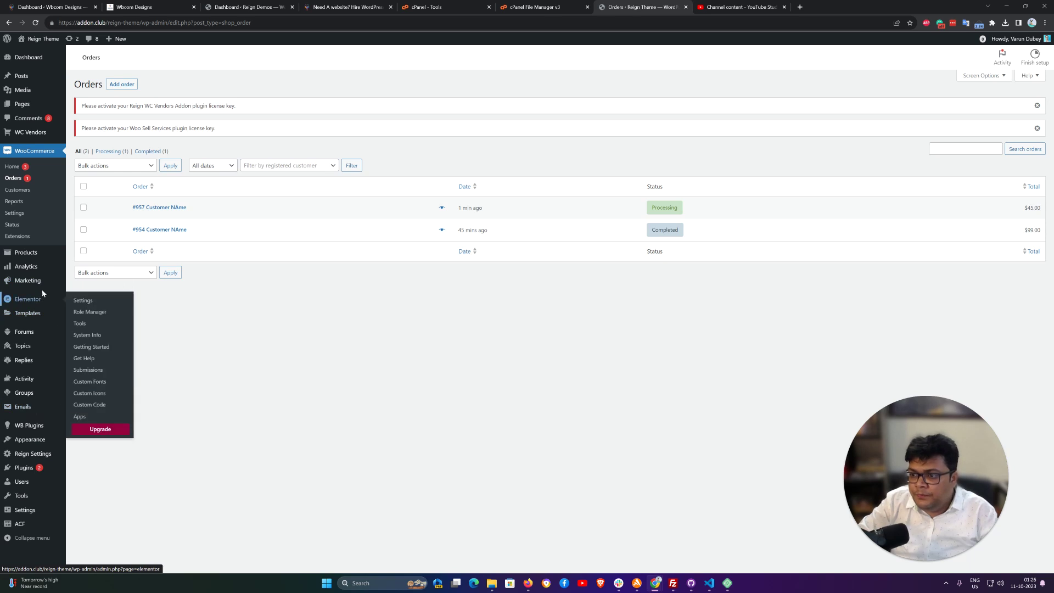
mouse_move(43, 288)
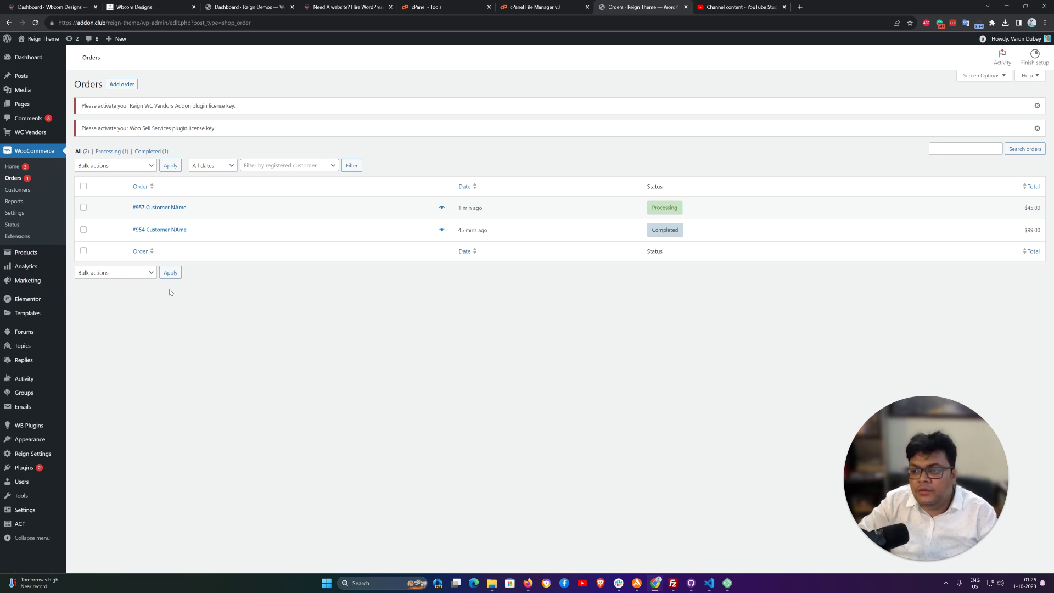
mouse_move(47, 428)
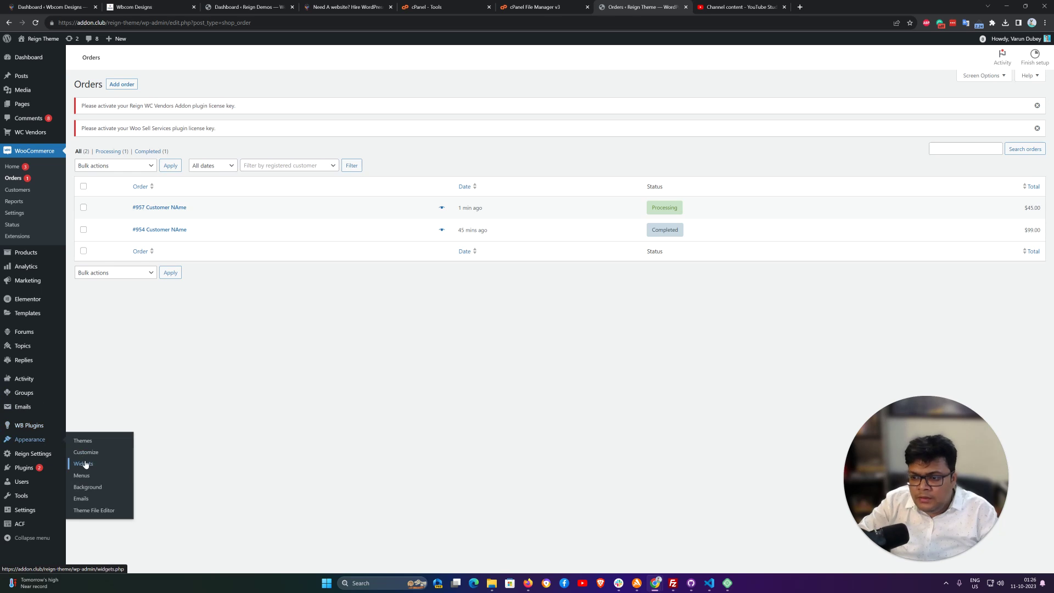
click(85, 464)
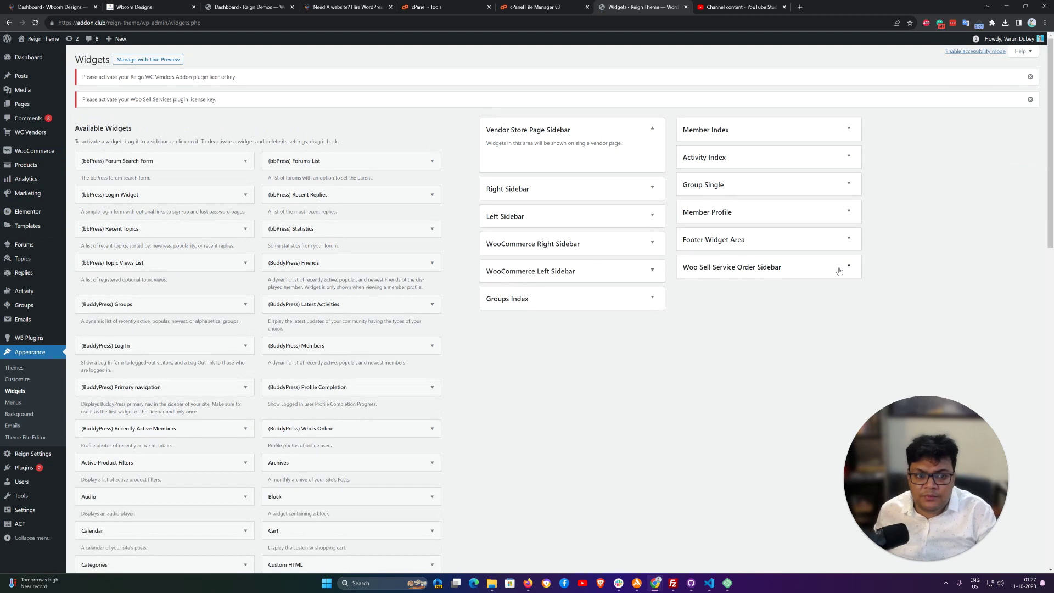
- Check the Service Status widget in the Woo Sell Service Order Sidebar, then open All Pages
click(807, 268)
click(849, 287)
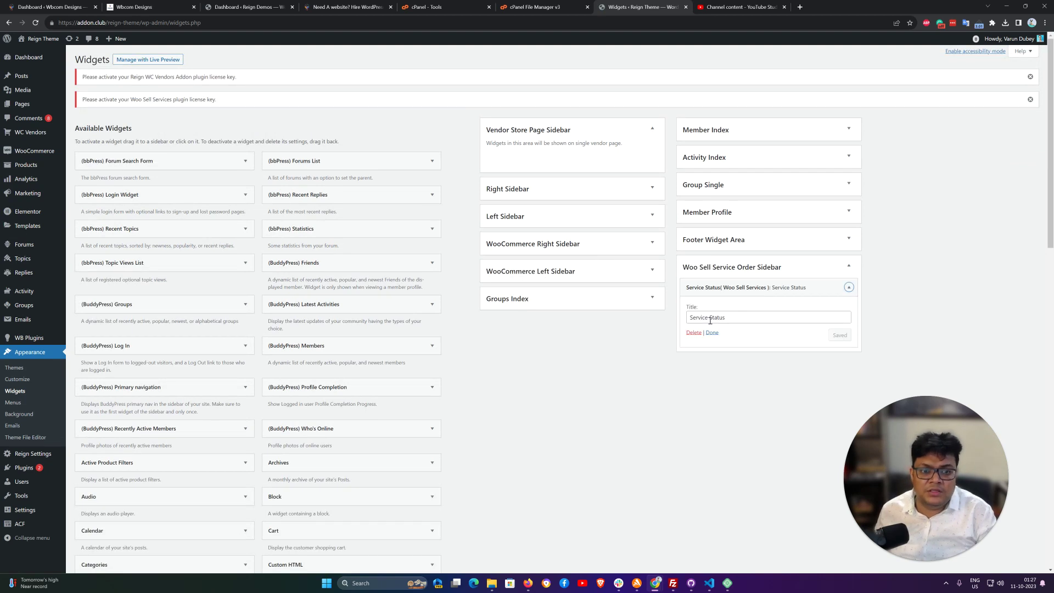
scroll(286, 331, down, 3)
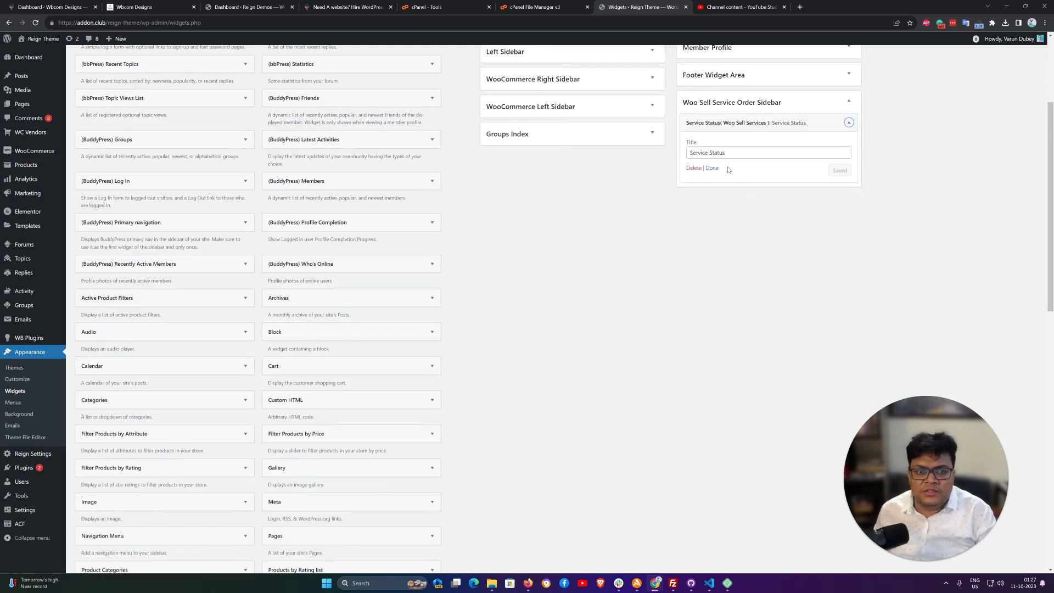
scroll(525, 262, up, 1)
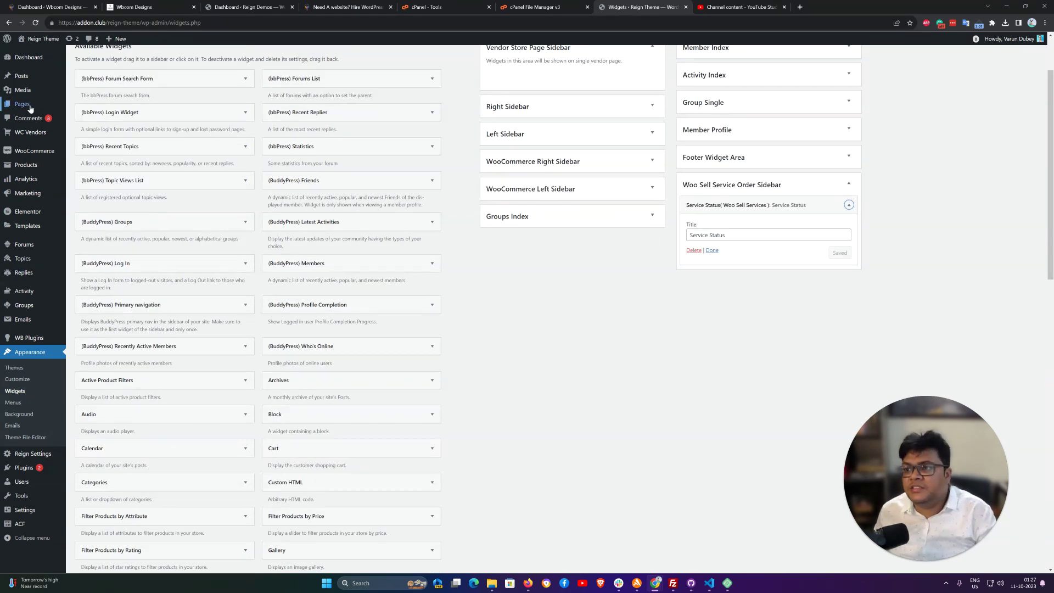
click(80, 107)
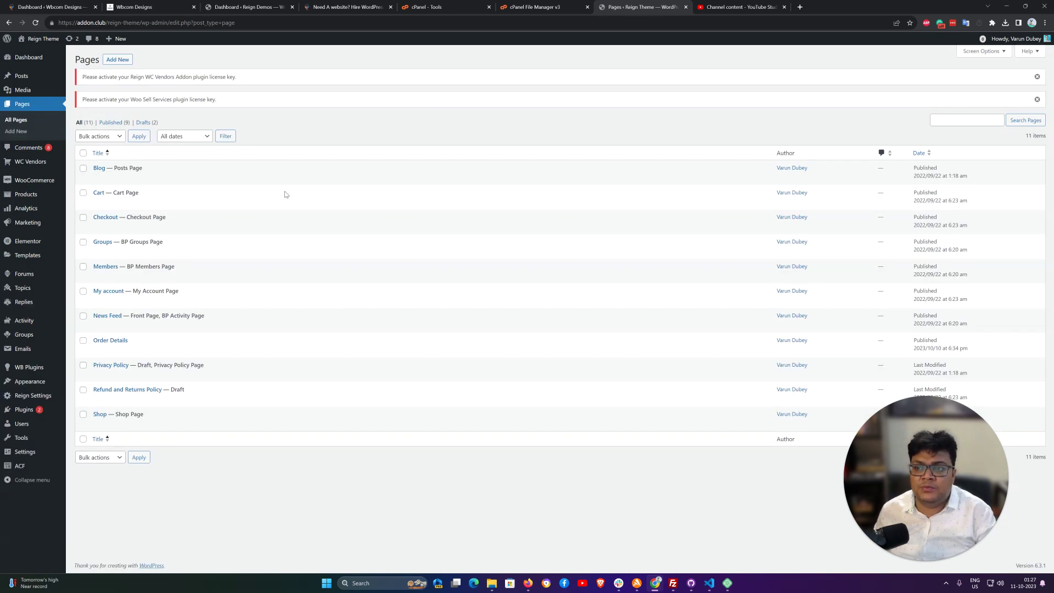
mouse_move(118, 351)
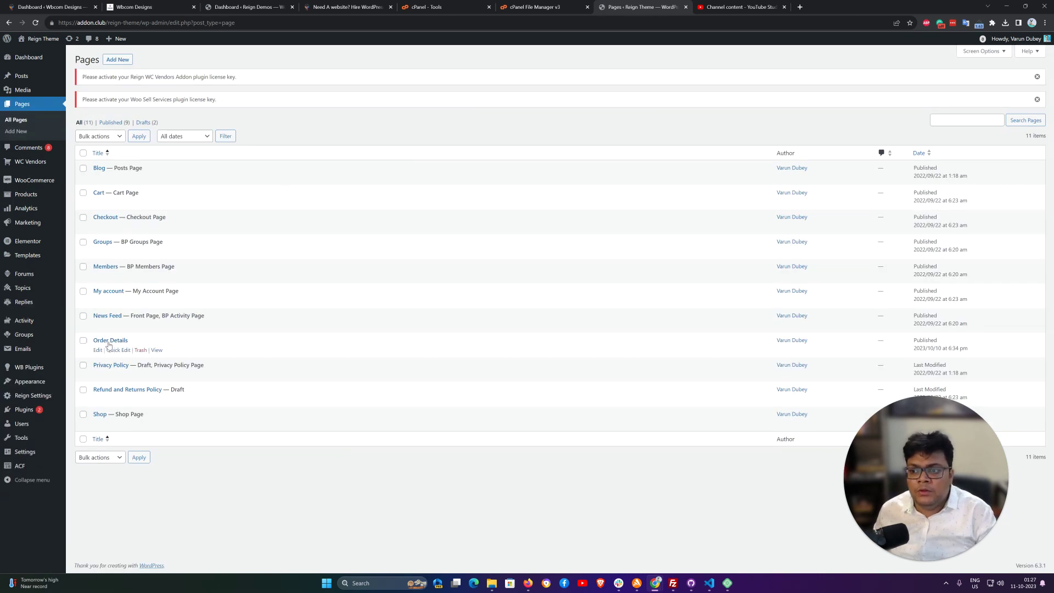
- Set the Order Details page's right sidebar to Woo Sell Service Order Sidebar and update it
click(98, 352)
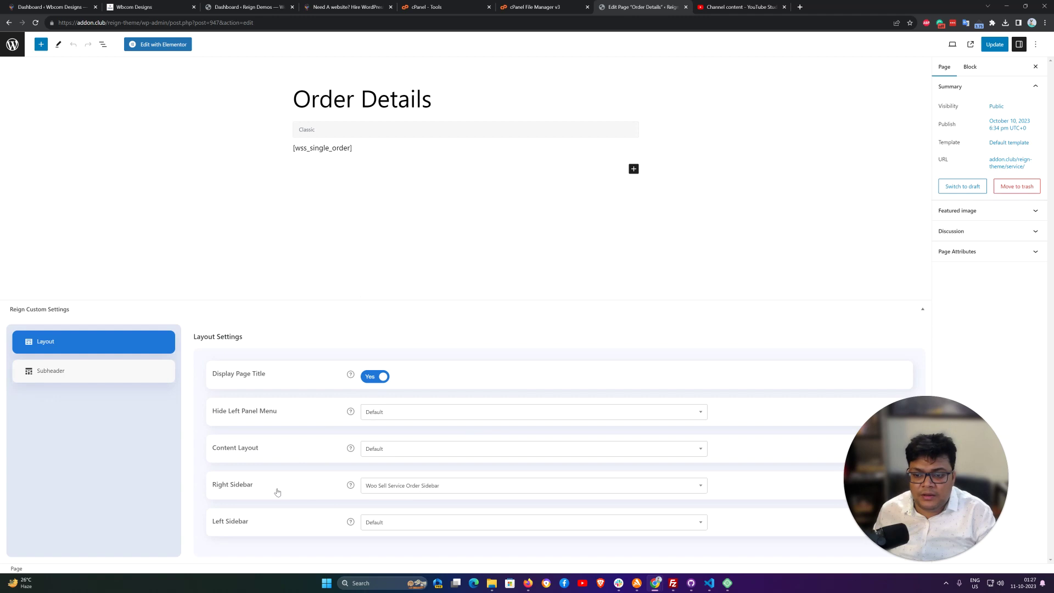
click(381, 487)
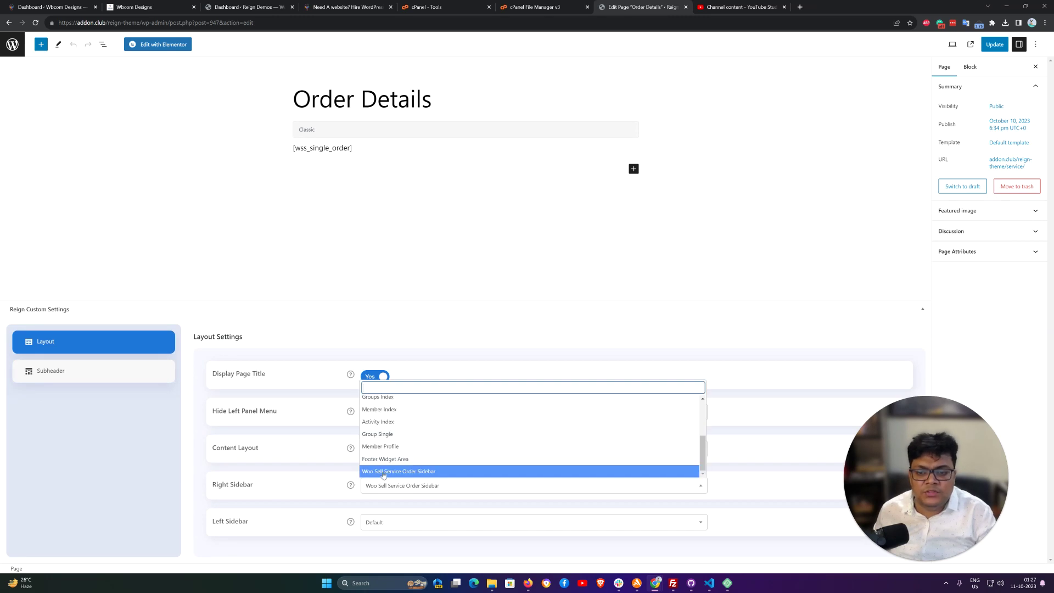
click(441, 473)
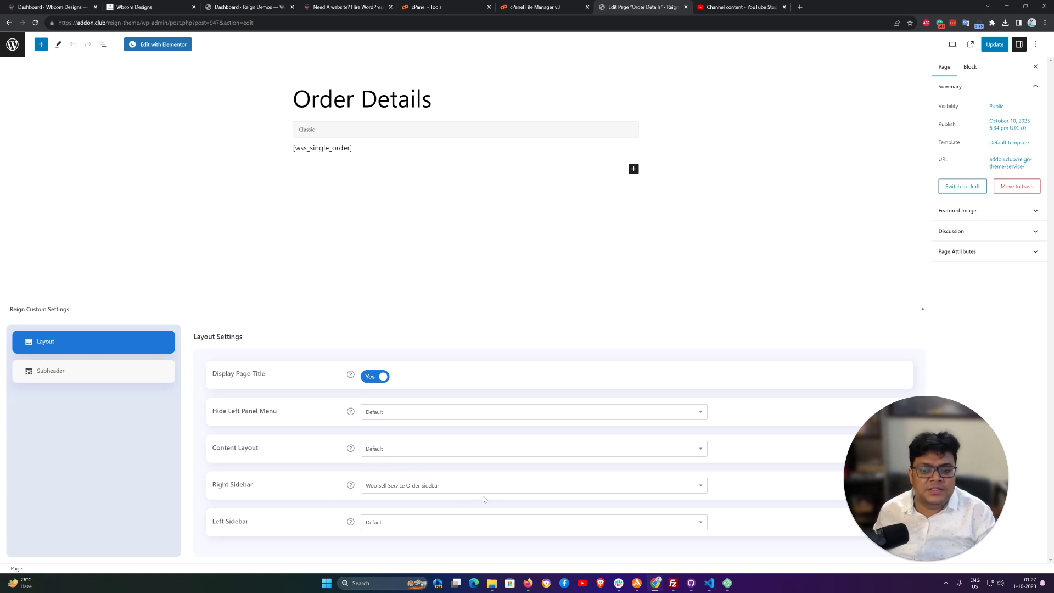
click(995, 44)
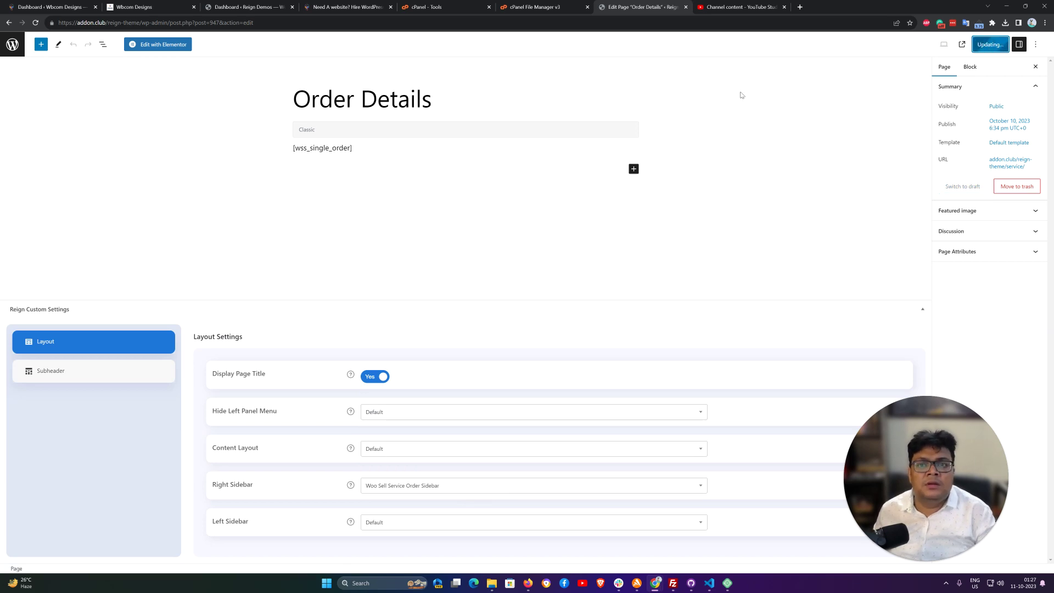
click(12, 46)
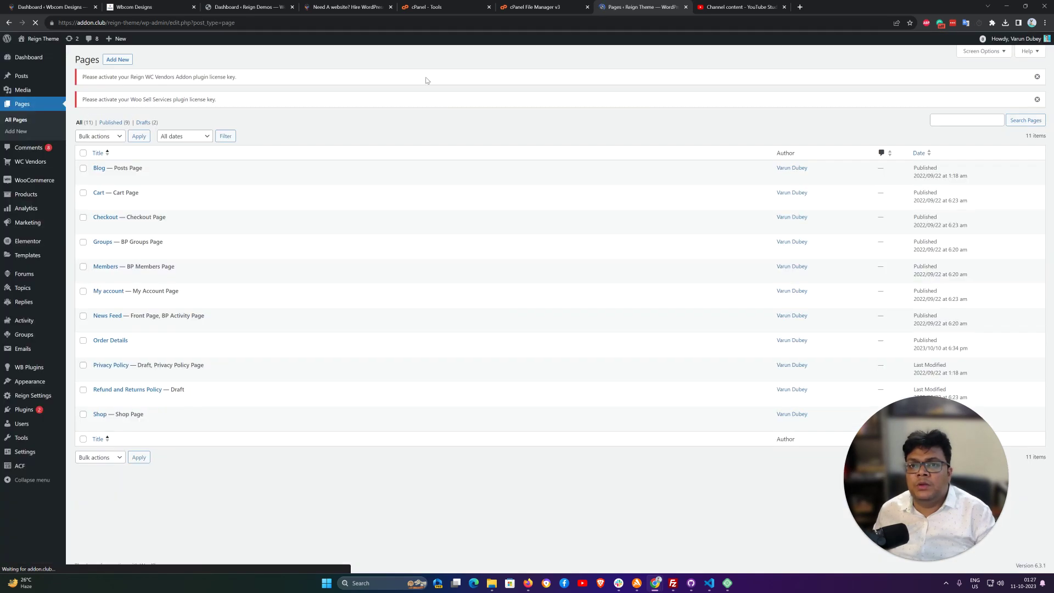
click(27, 56)
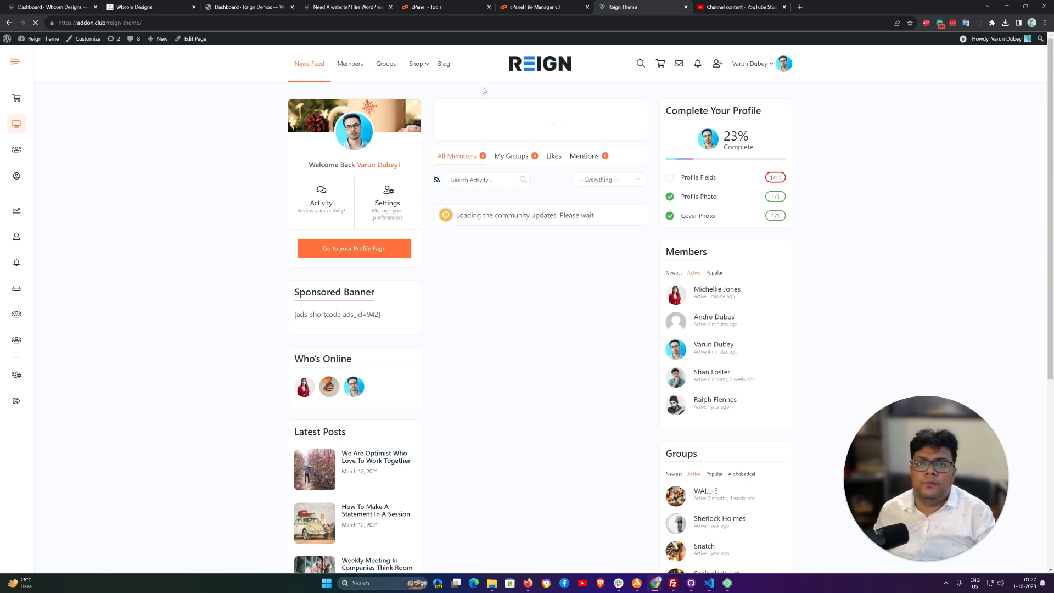
- From My account's Service provider orders, view order #957 to check its Service Status sidebar
mouse_move(416, 64)
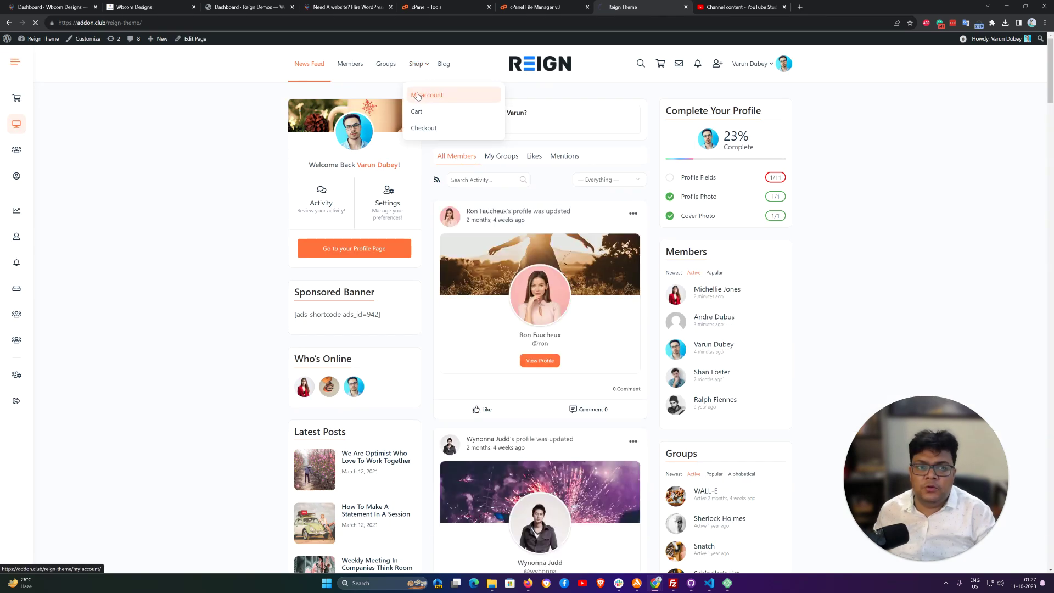
click(417, 97)
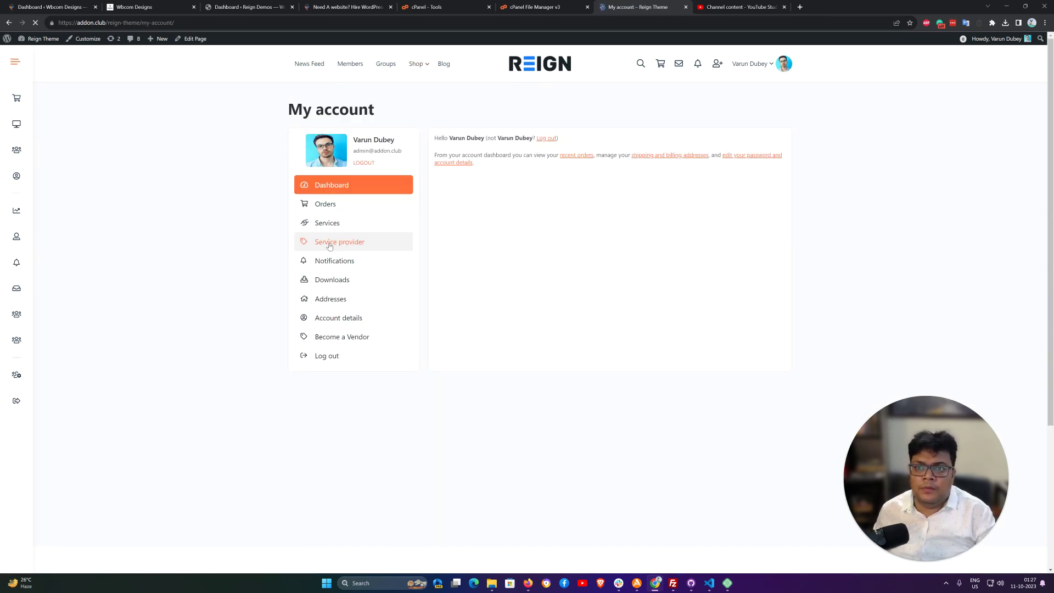
click(347, 246)
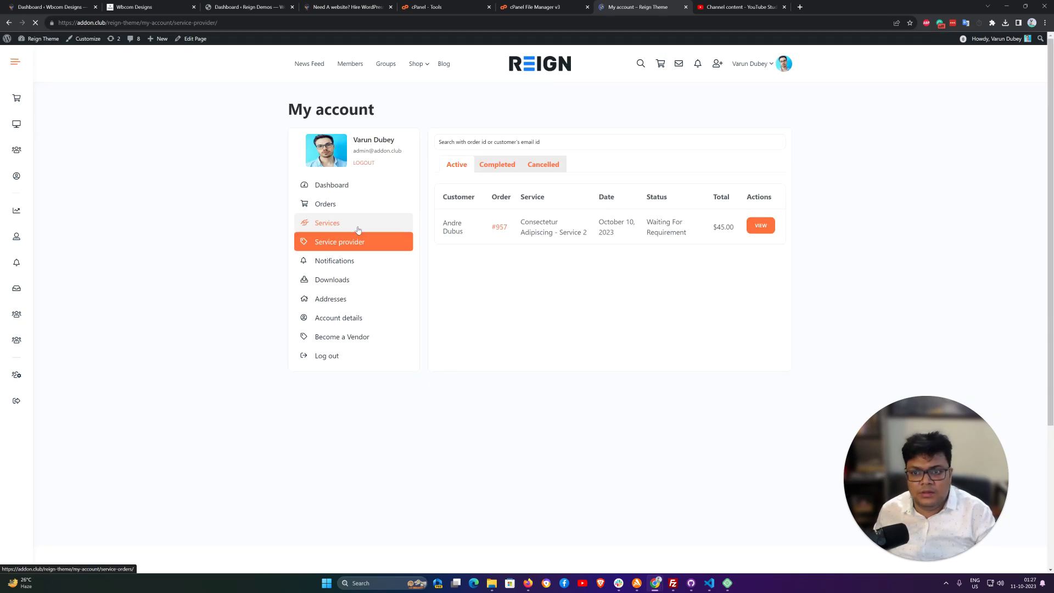
click(358, 229)
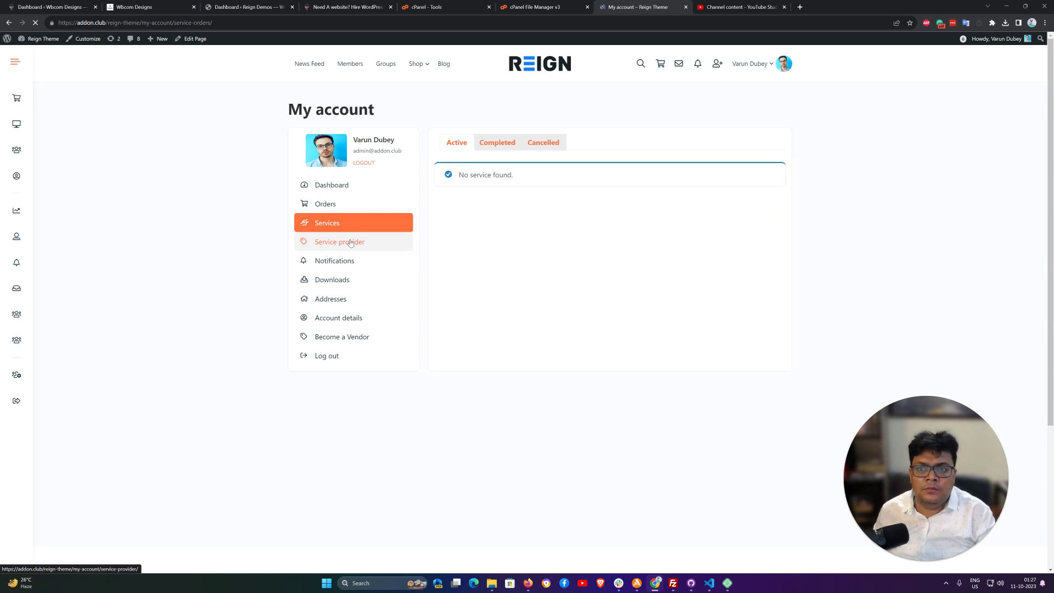
click(351, 243)
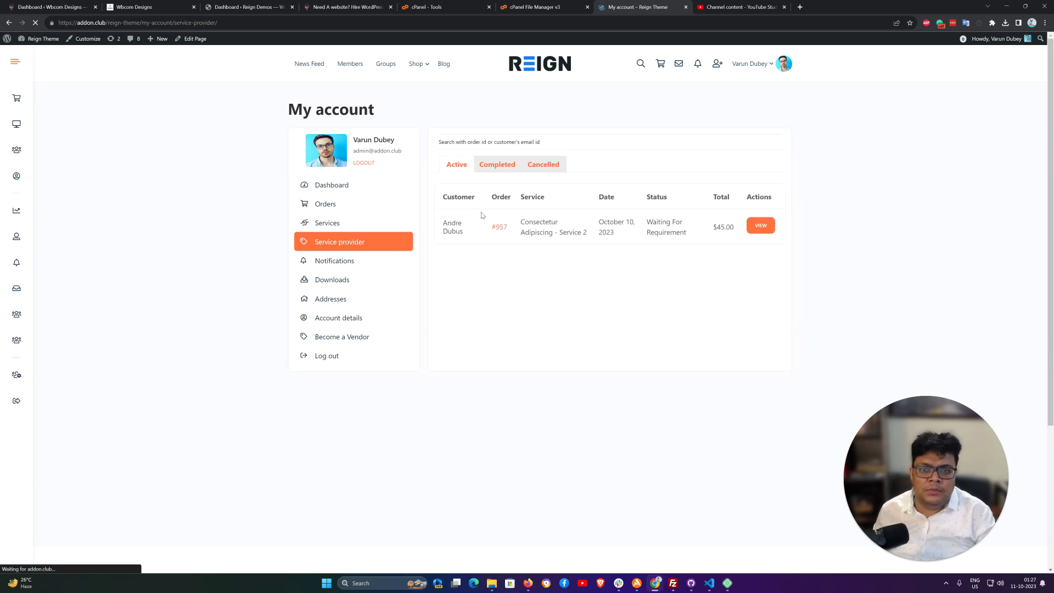
click(750, 230)
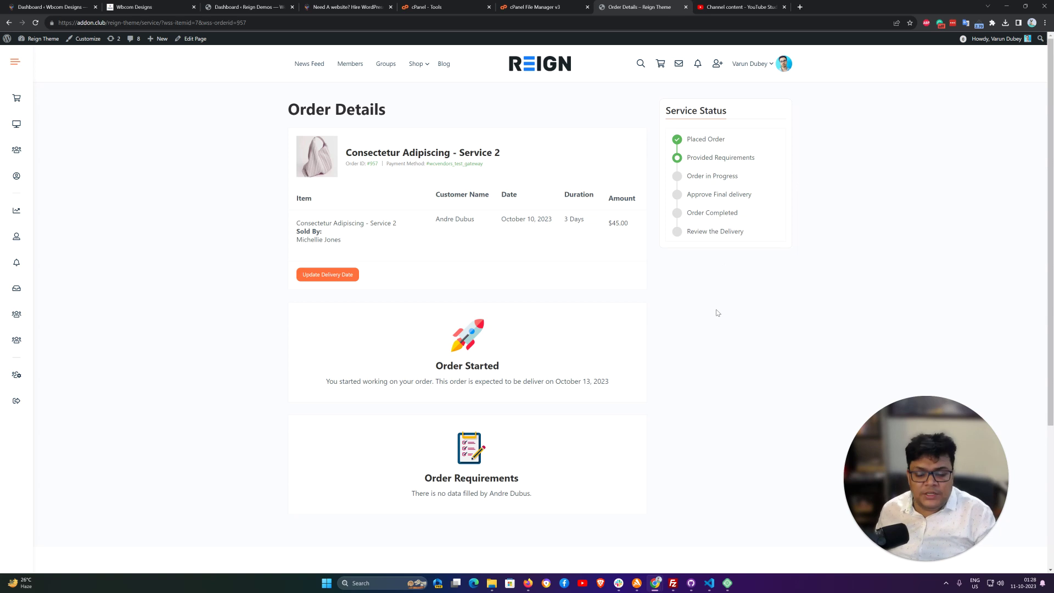
scroll(617, 325, down, 4)
scroll(621, 313, up, 4)
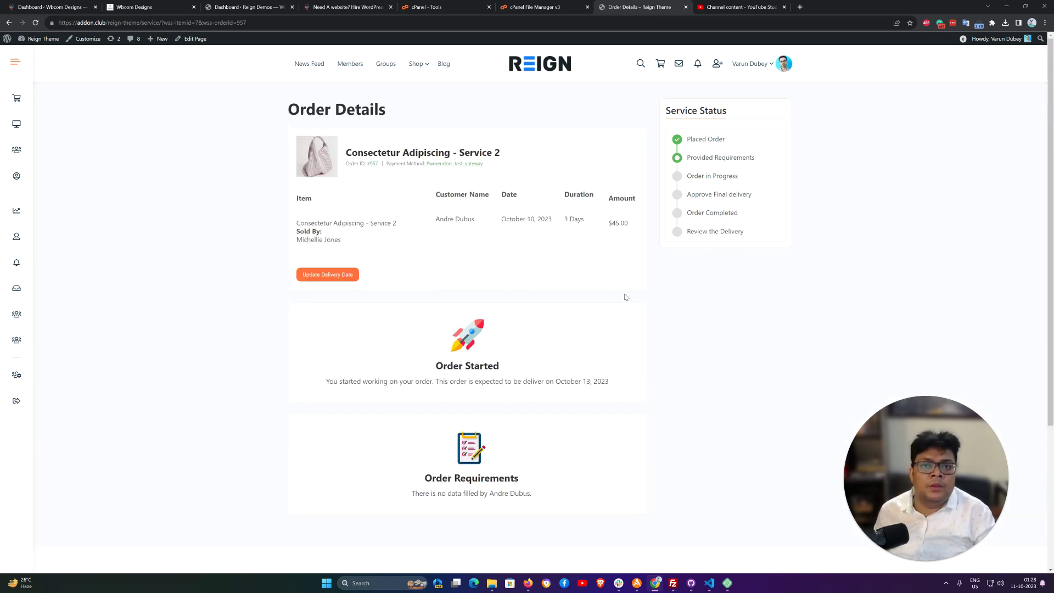